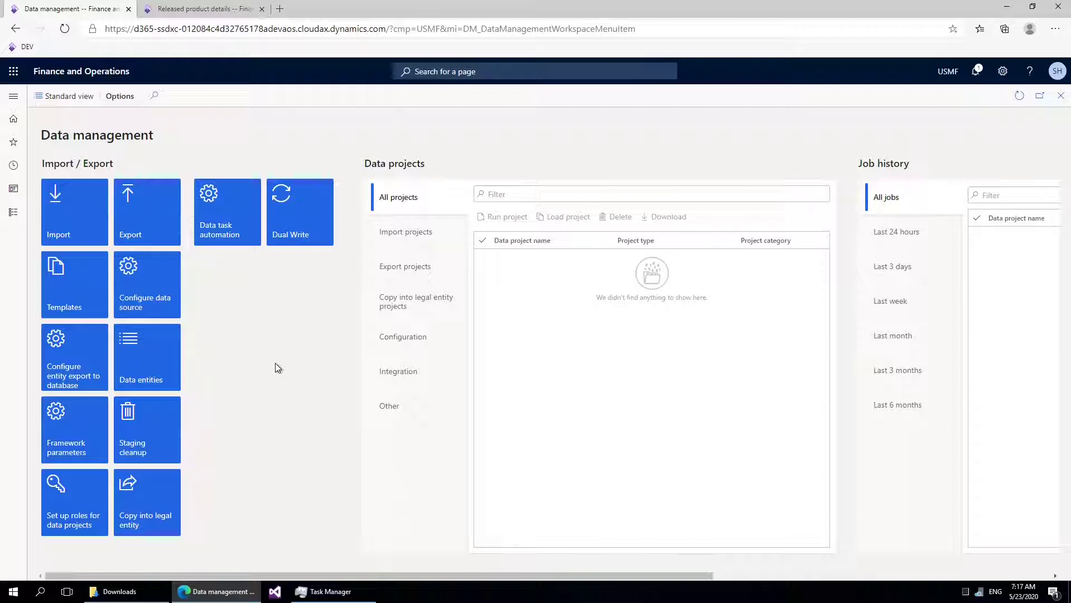
Filter the released products list by item number "D" and select item D0002, Cabinet
click(238, 16)
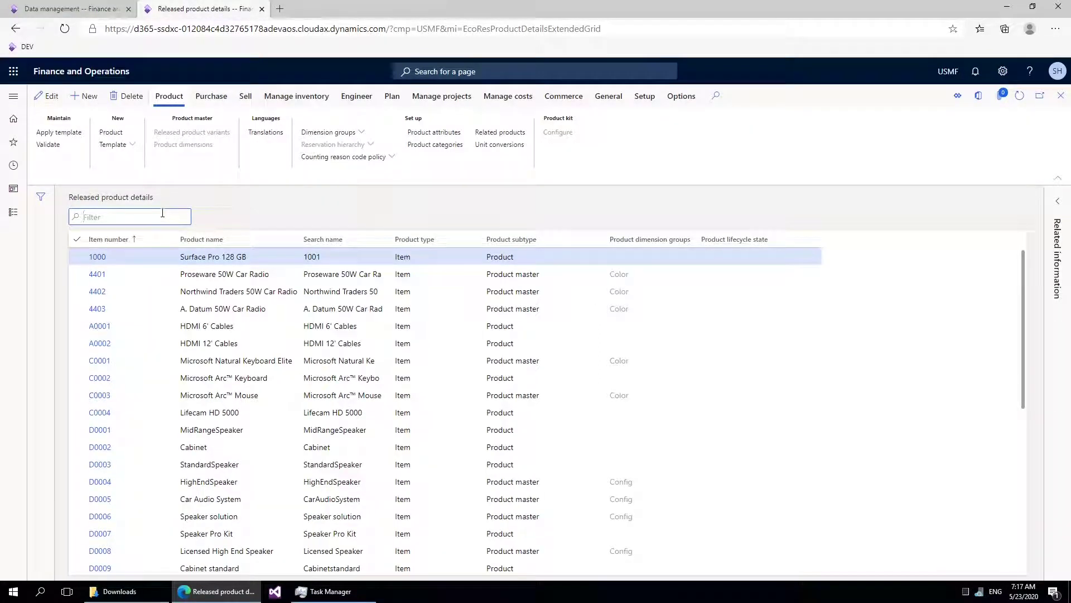
text(D)
key(Return)
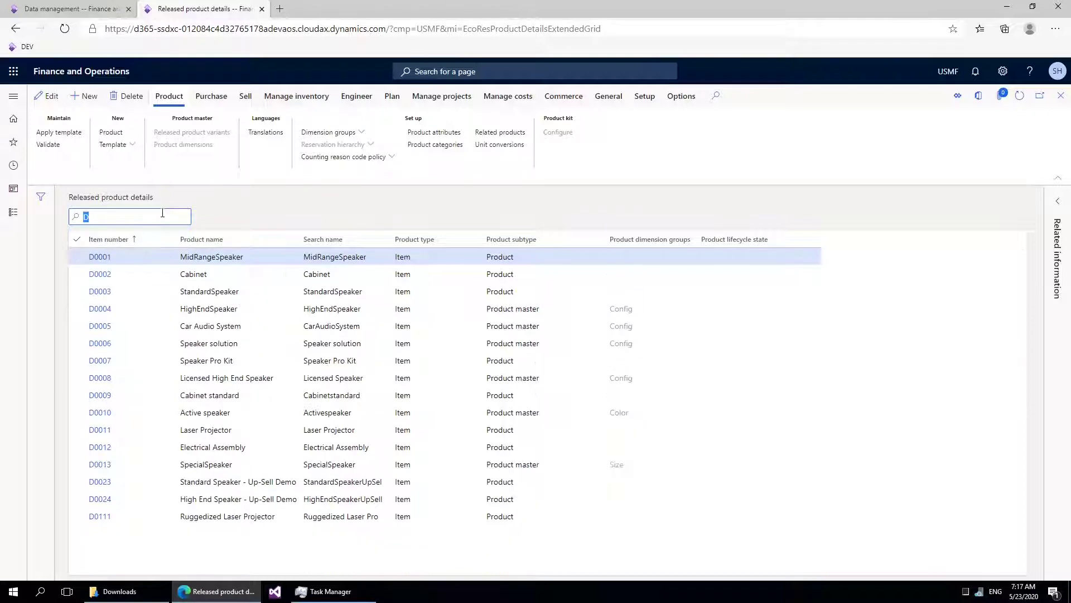
click(503, 274)
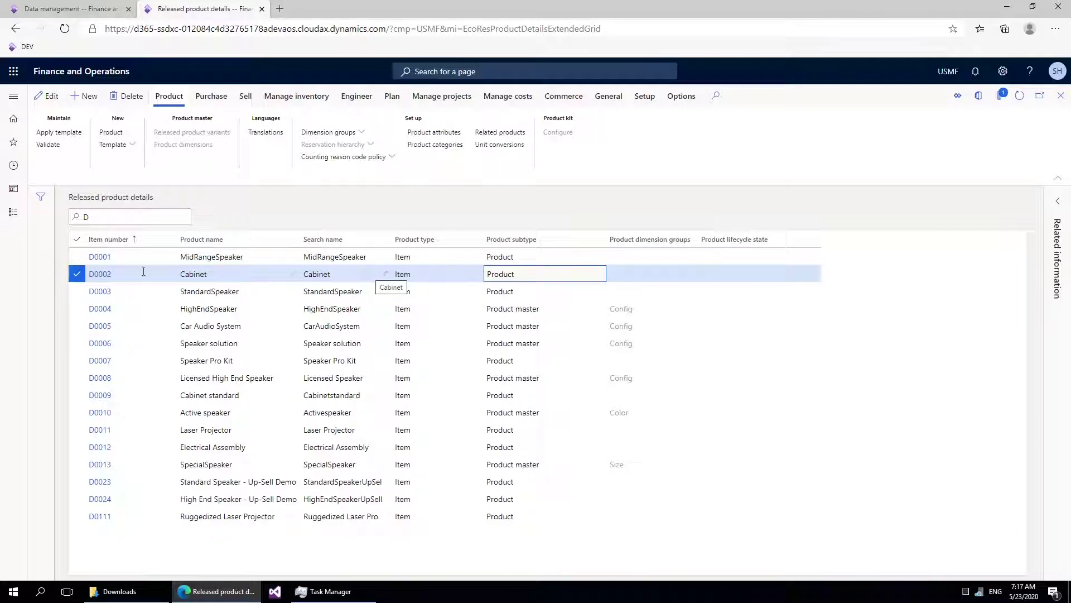
Review the attachment of item D0002, including its image preview, and return to the released products list
click(1000, 97)
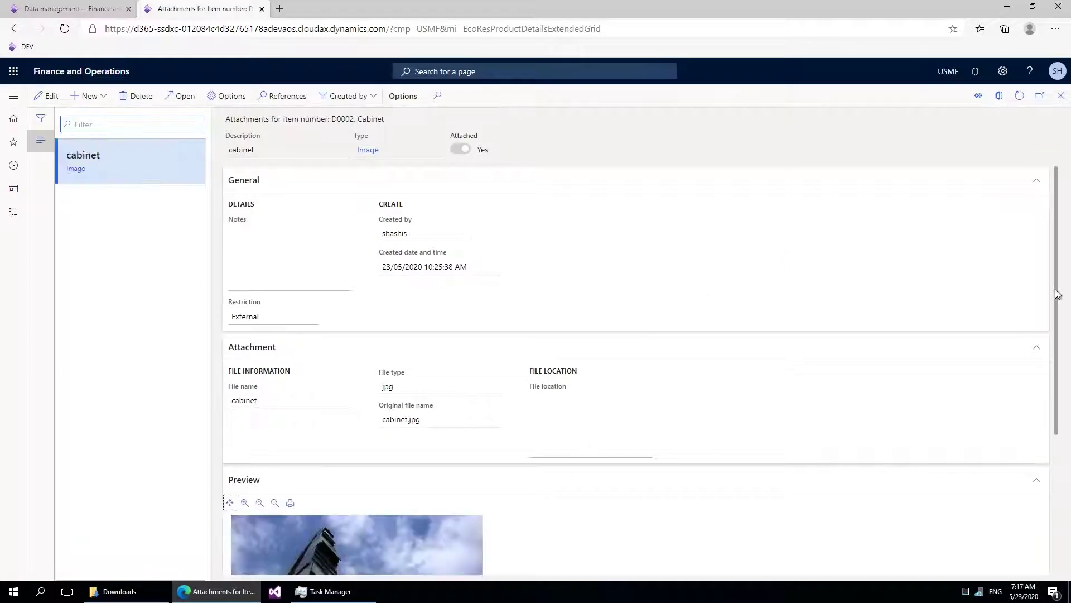
drag(1063, 294, 1070, 458)
scroll(1070, 458, up, 5)
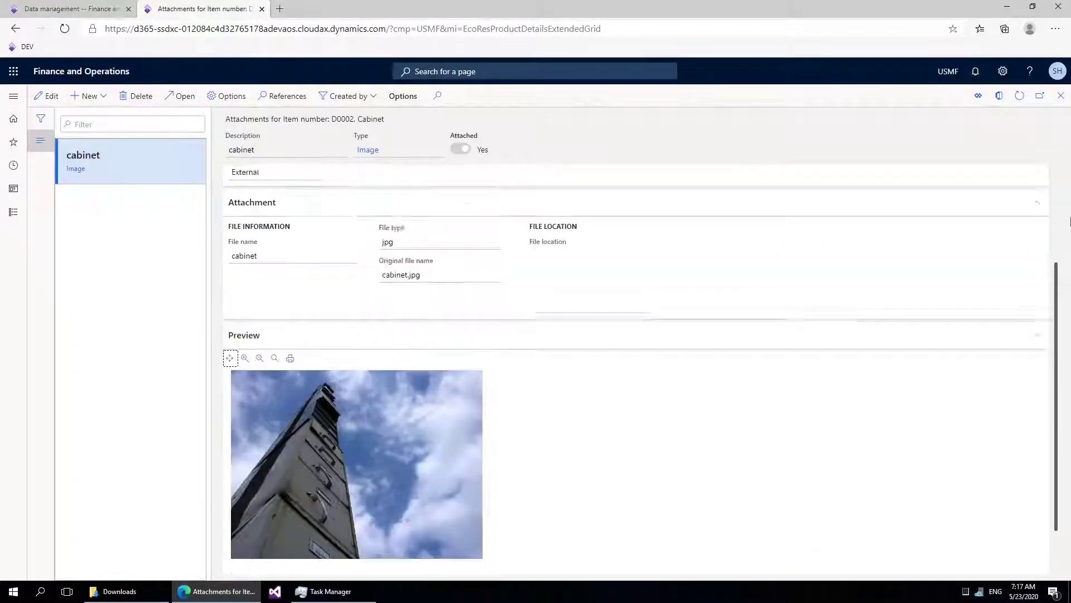
click(1061, 95)
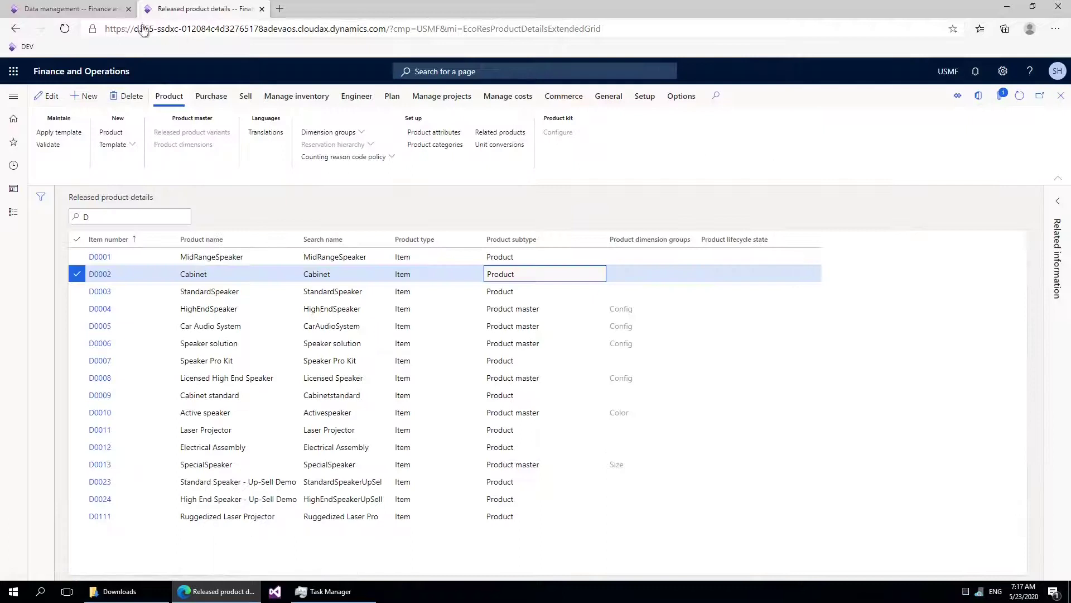
Create a data management export project with the group name SS_E_releaseProductIMages
click(73, 9)
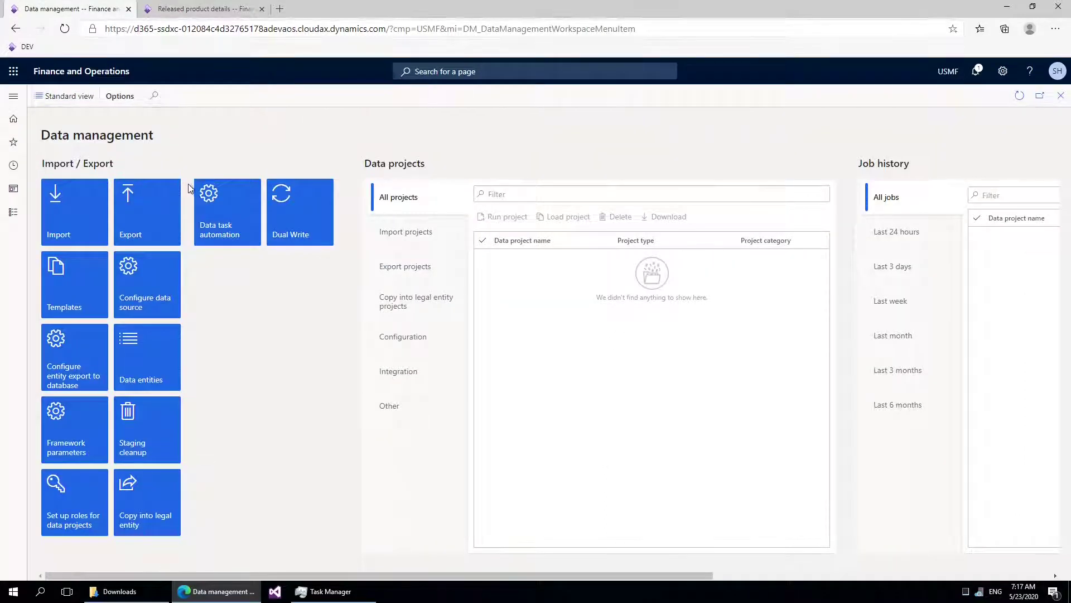
click(140, 223)
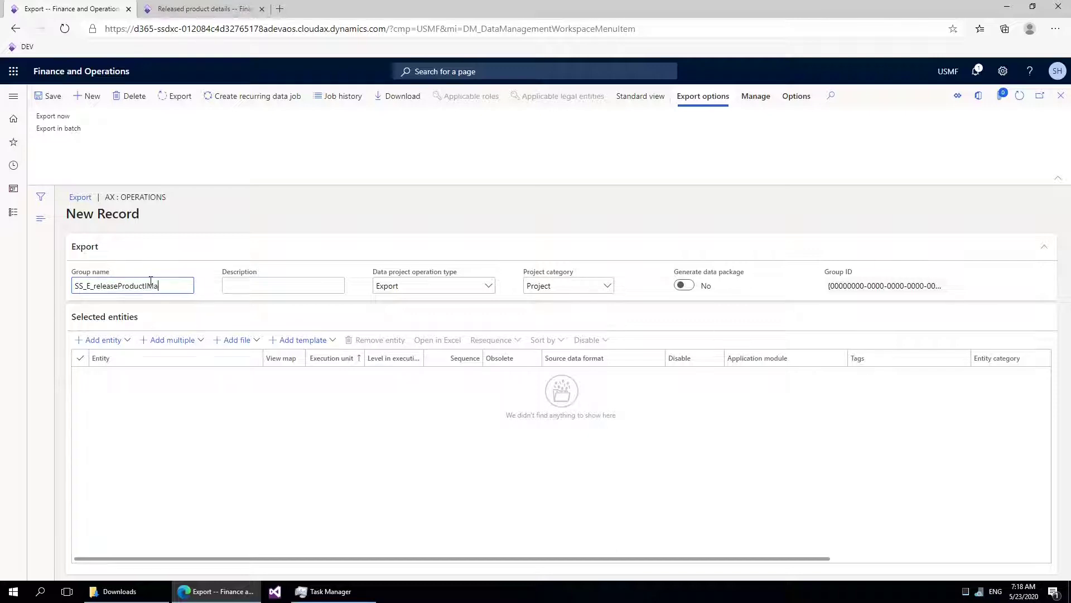
key(Tab)
Start adding the entity Released product document attachments to the export project with EXCEL as the target data format
click(100, 340)
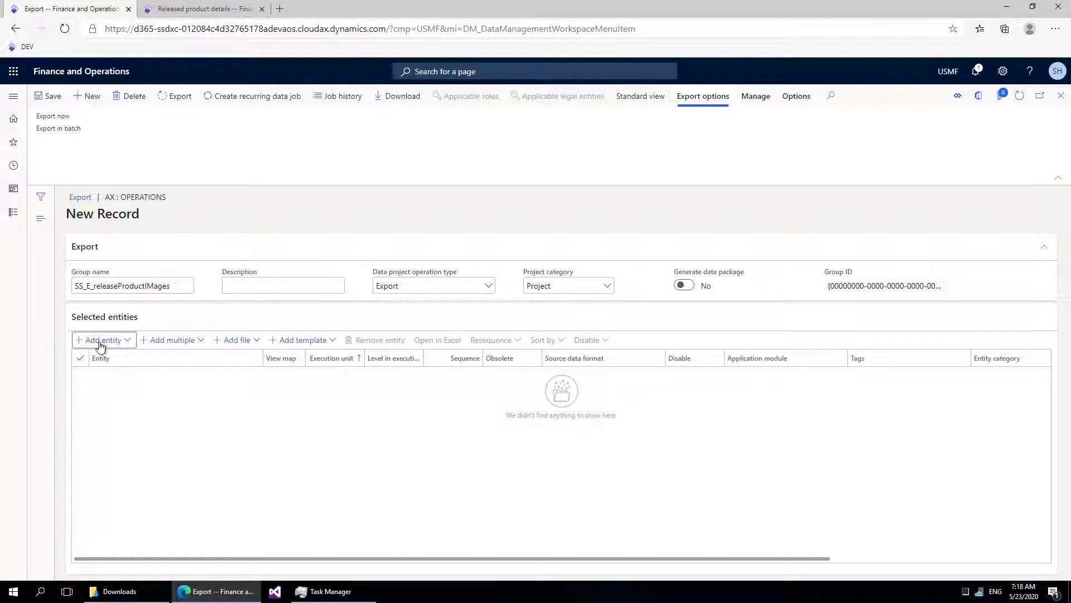
key(ctrl+v)
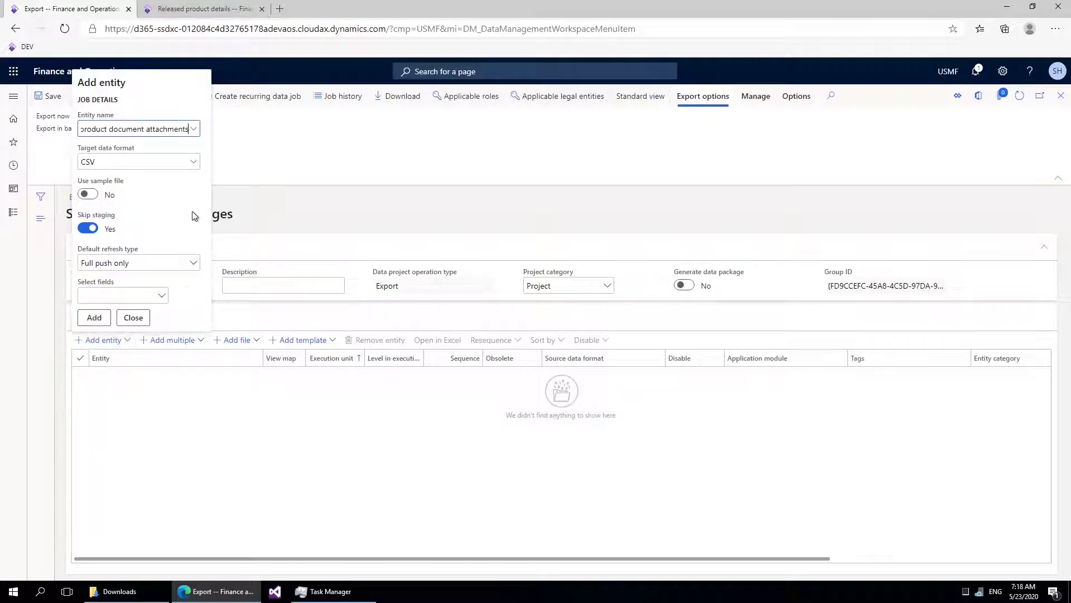
text(EXCEL)
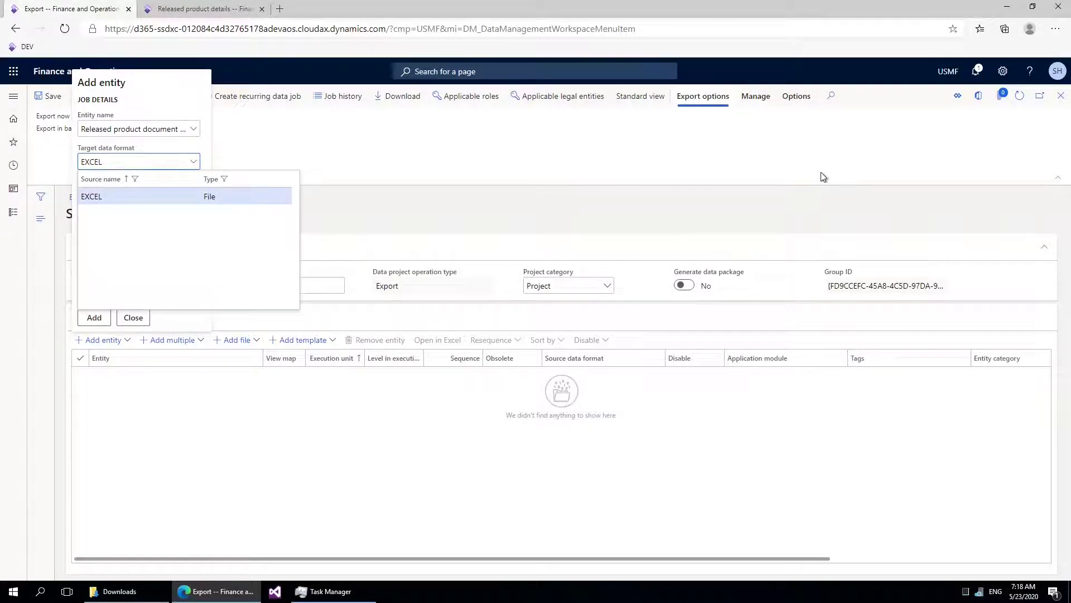
click(249, 200)
key(Tab)
key(Tab)
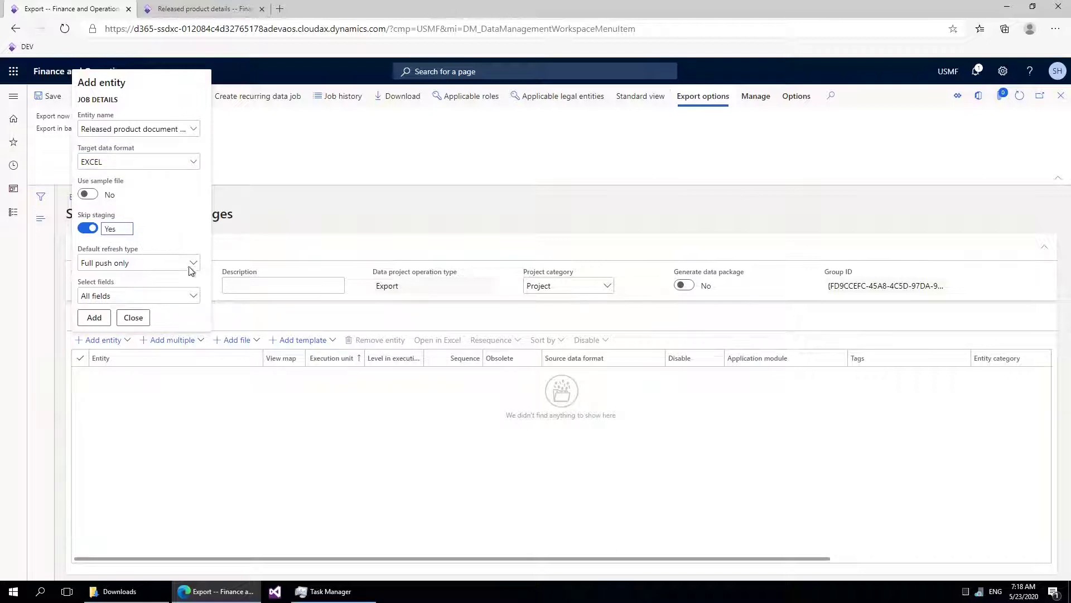
Limit the entity to importable fields, add it to the export project and leave the entity form
click(124, 262)
click(194, 297)
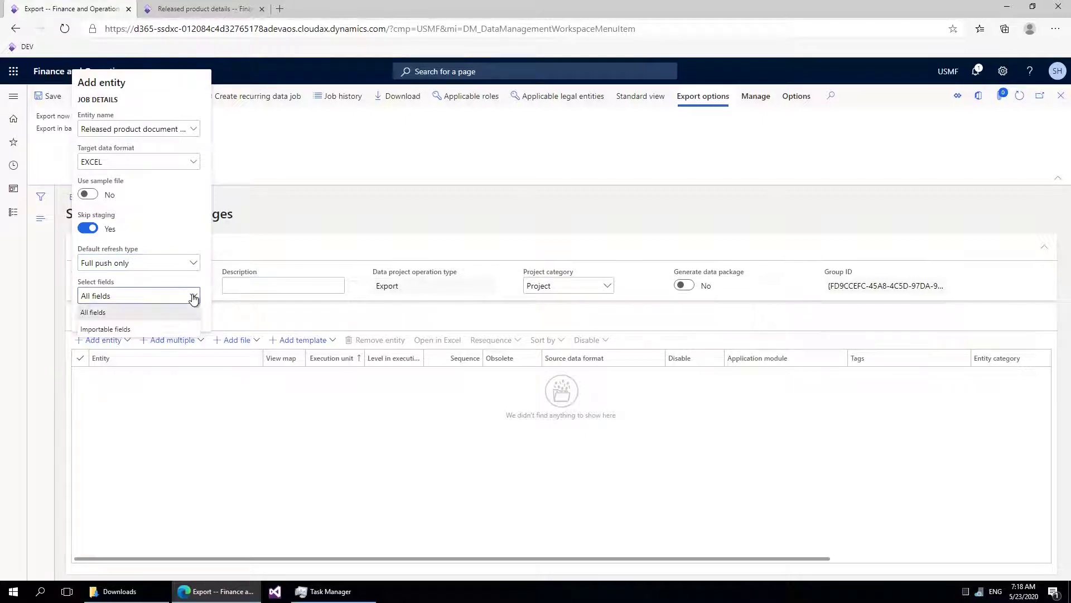
click(116, 331)
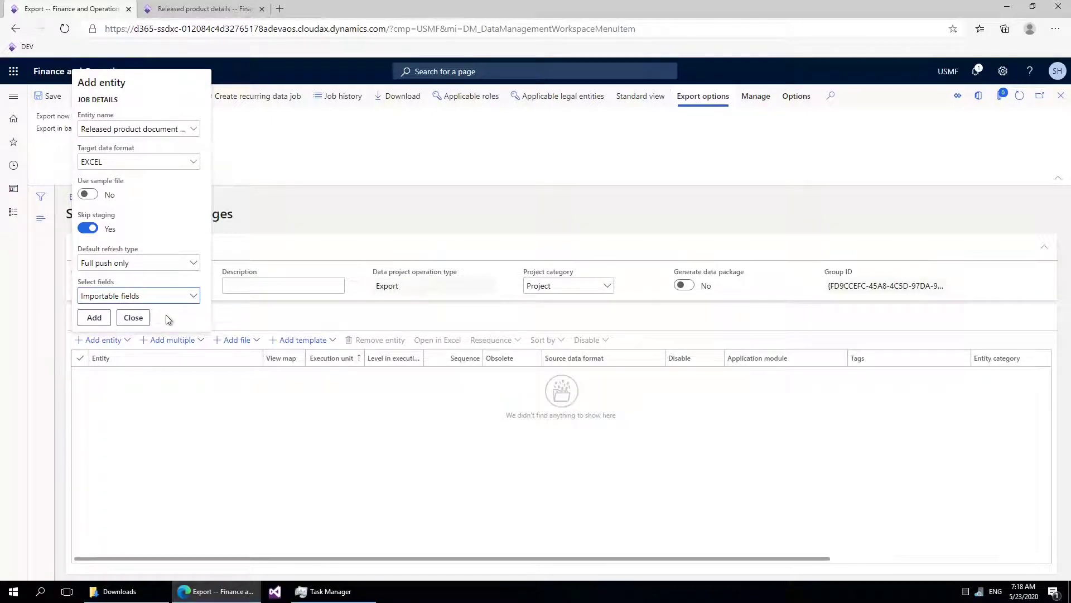
click(94, 317)
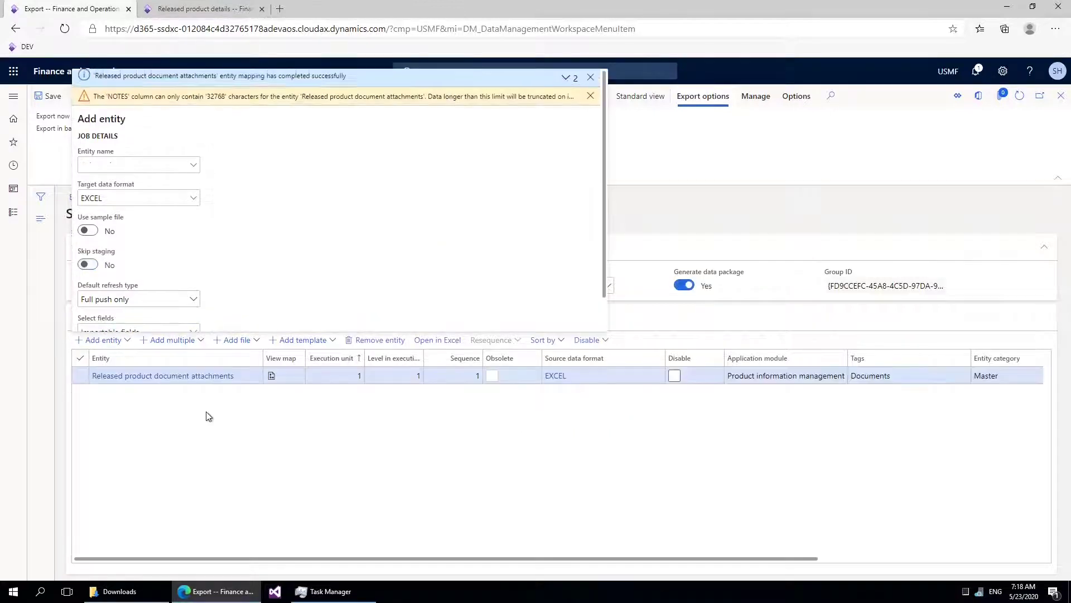
click(206, 412)
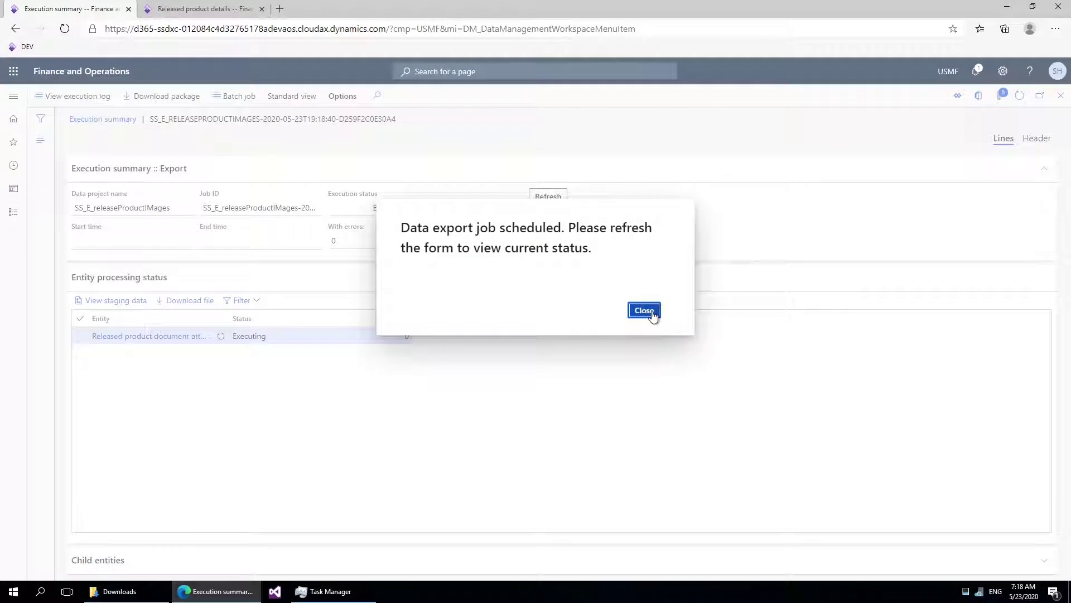
Run the export of the project and refresh its execution summary to track the job status
click(645, 311)
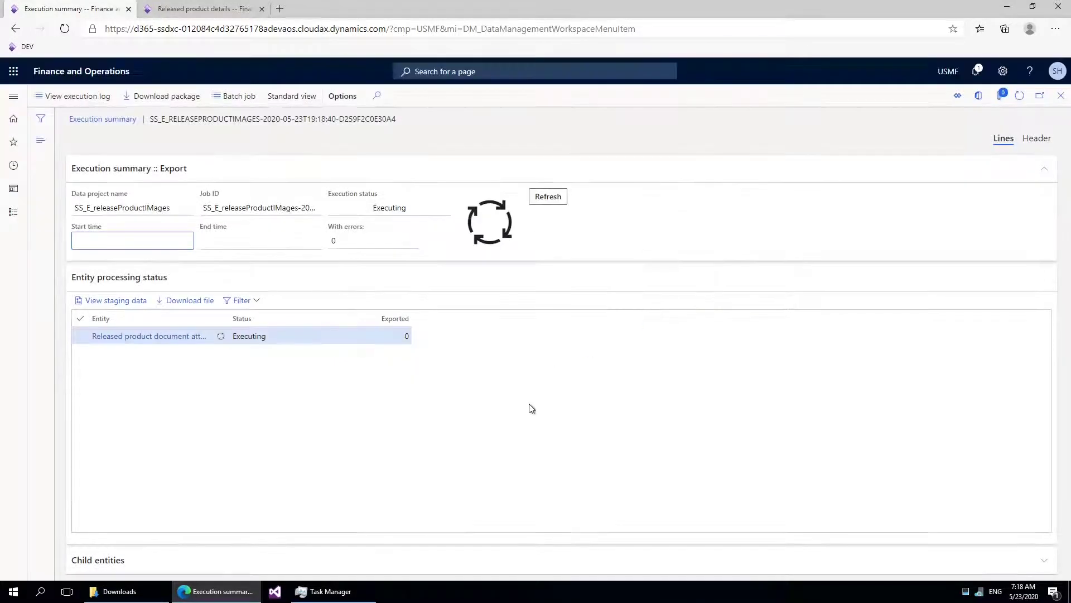
click(548, 202)
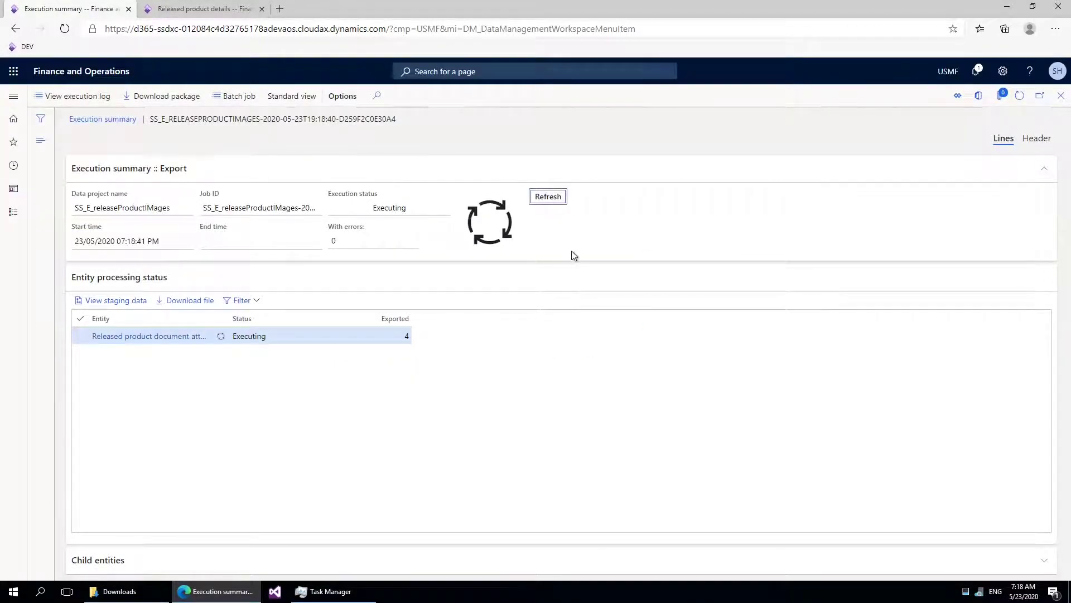
click(549, 201)
click(549, 200)
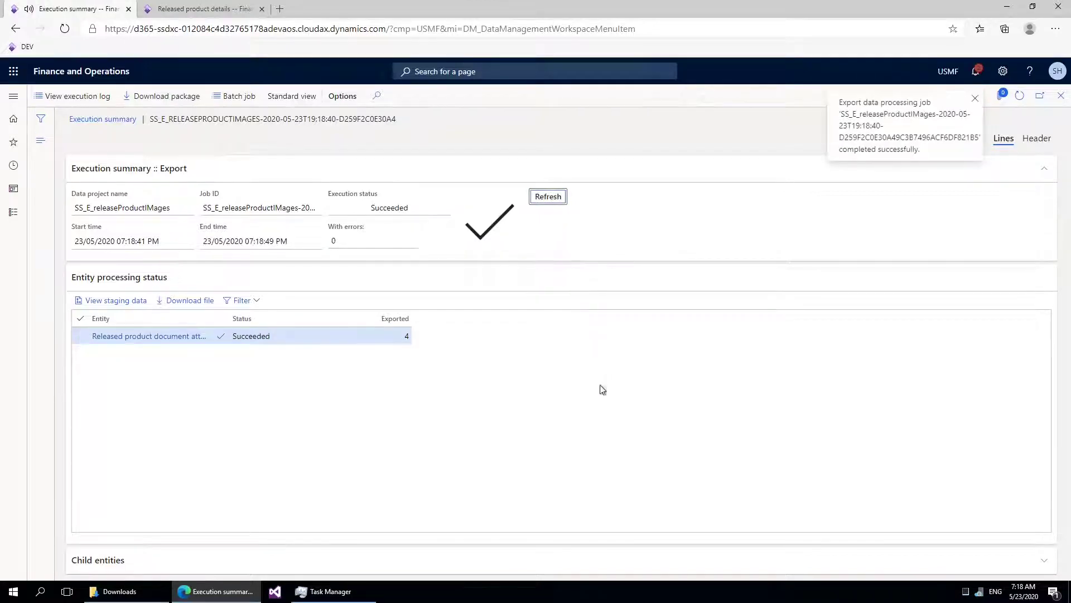
Download the exported Released product document attachments file and open it in Excel
click(185, 301)
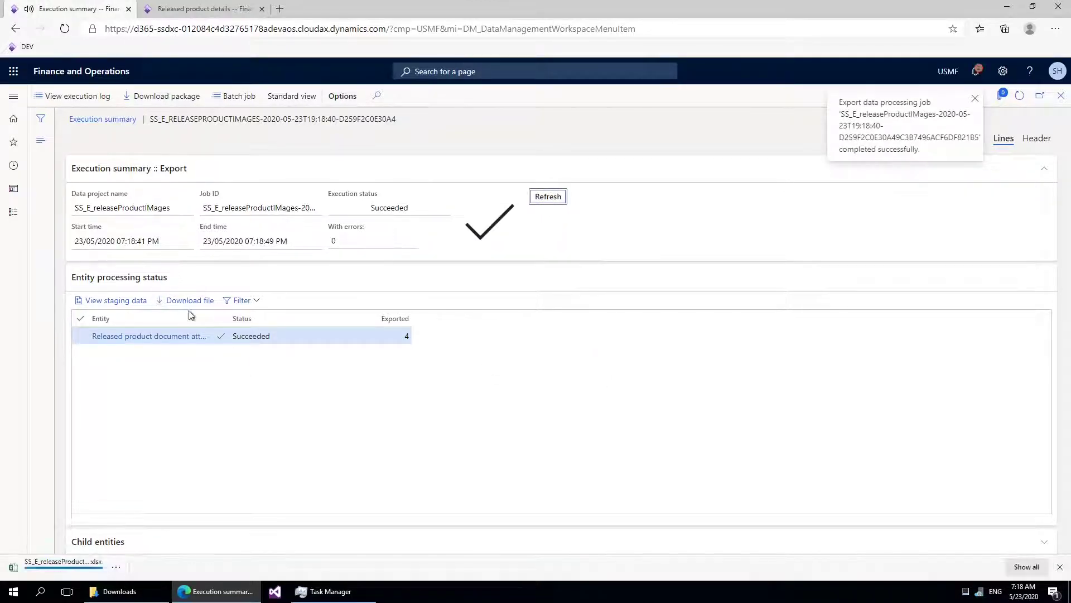
click(70, 574)
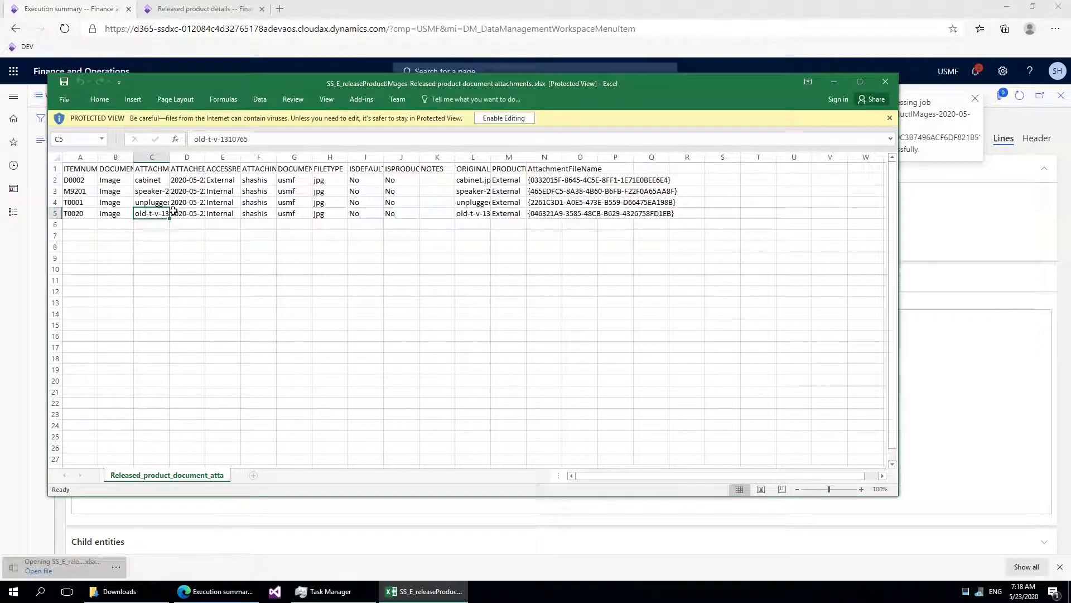
Widen the attachment description column and examine the descriptions, file types and original file names of the exported rows
click(154, 178)
drag(169, 157, 224, 157)
click(190, 191)
click(190, 203)
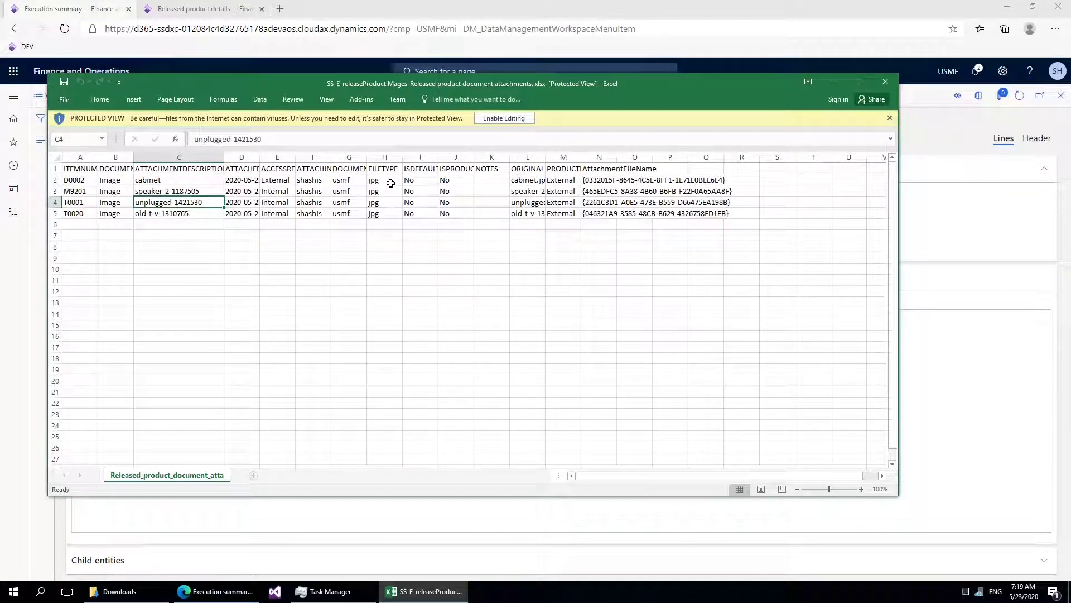
click(389, 181)
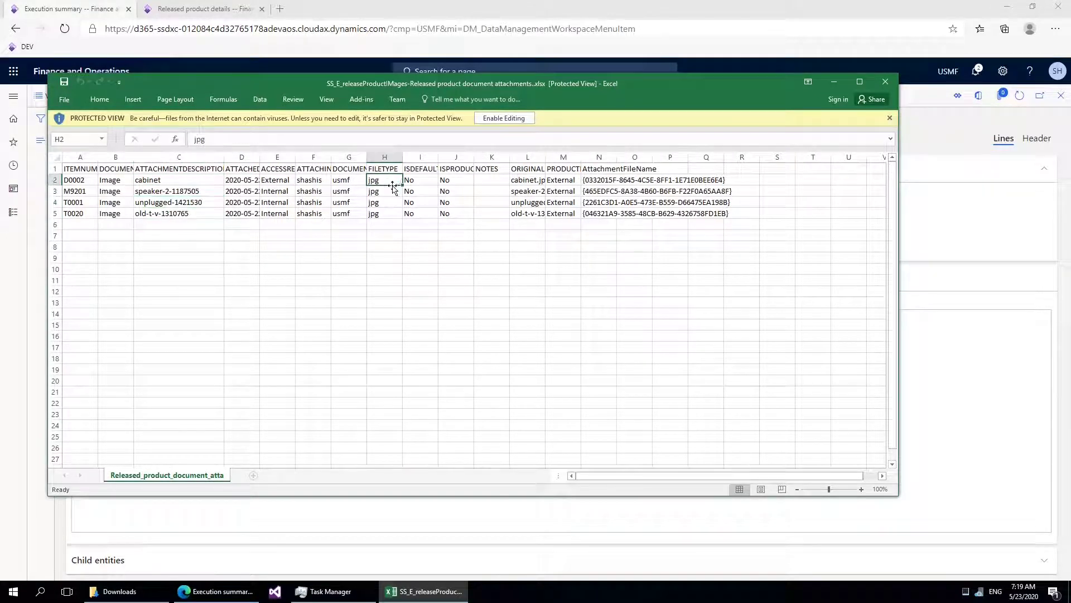
click(529, 181)
click(530, 168)
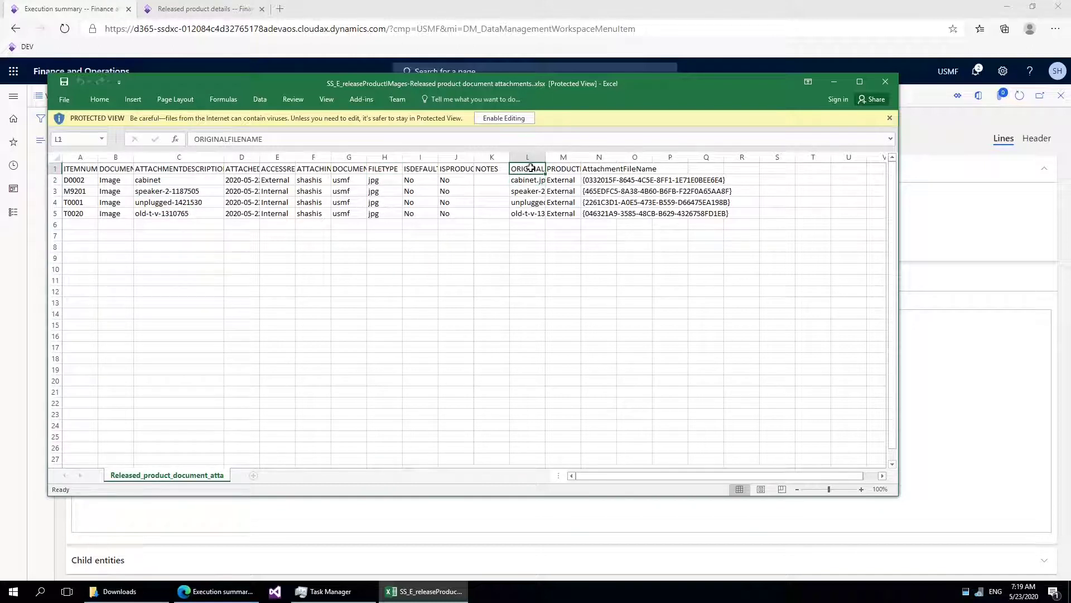
Examine the AttachmentFileName value of each exported row
click(605, 170)
click(601, 181)
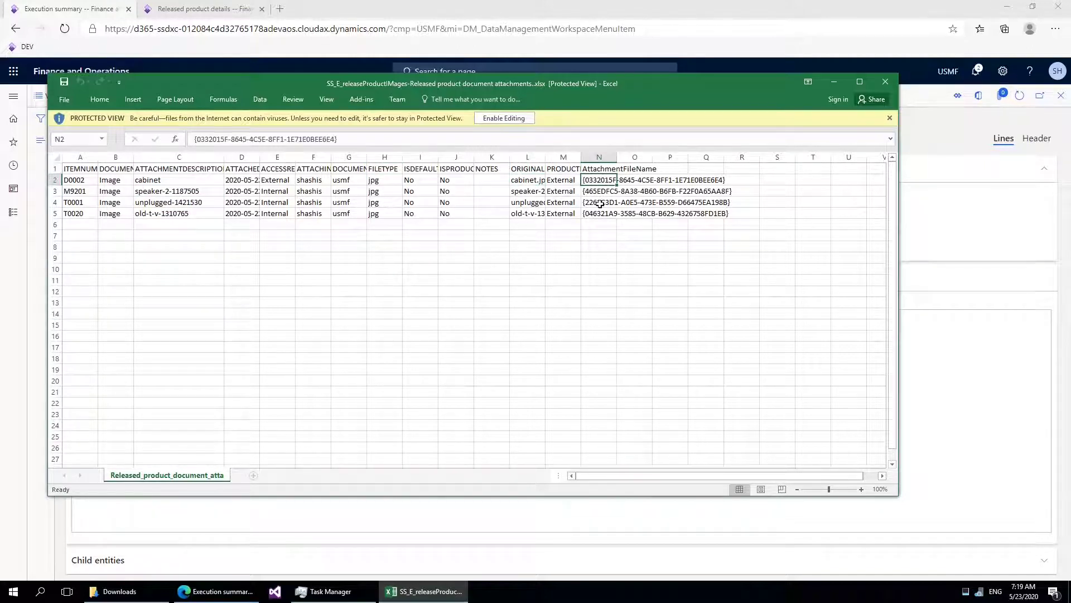
click(601, 204)
click(600, 214)
click(600, 203)
click(601, 191)
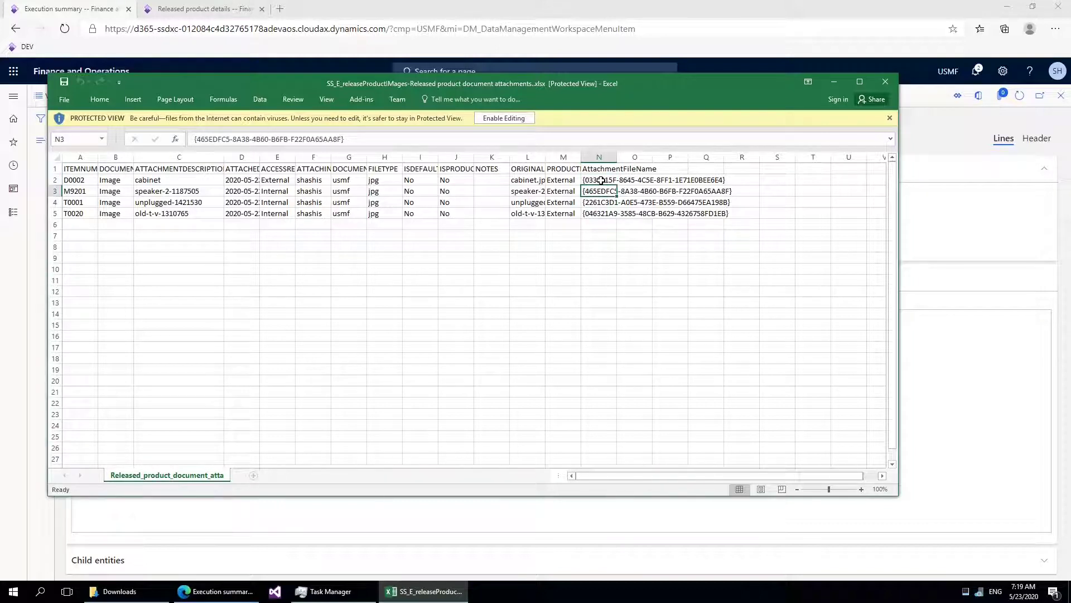
click(601, 180)
click(600, 202)
click(600, 212)
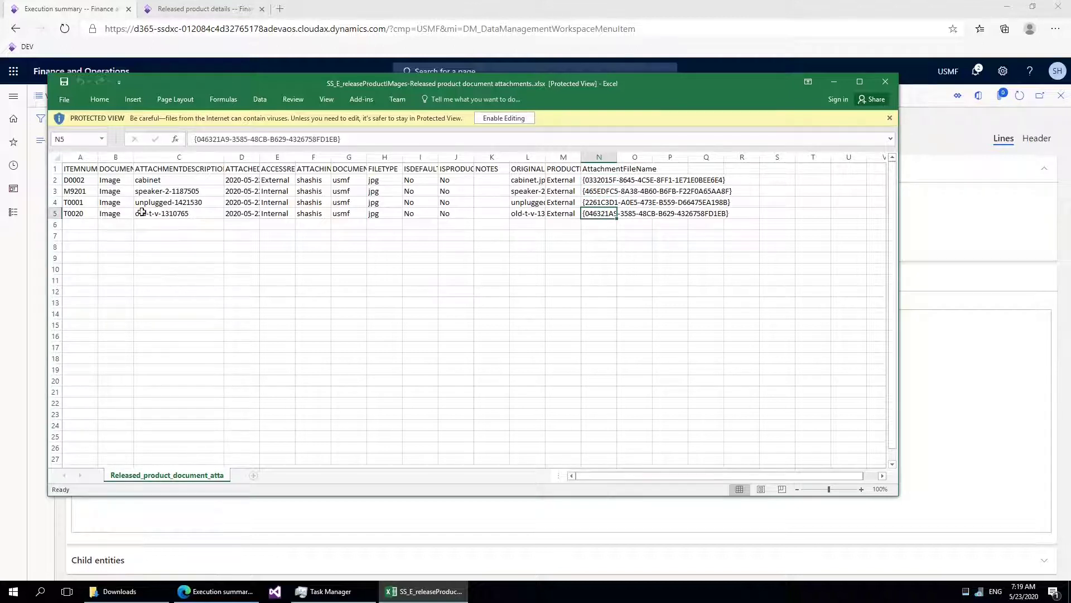
Check the exported item numbers in column A against their attachment descriptions
click(82, 182)
drag(83, 203, 83, 215)
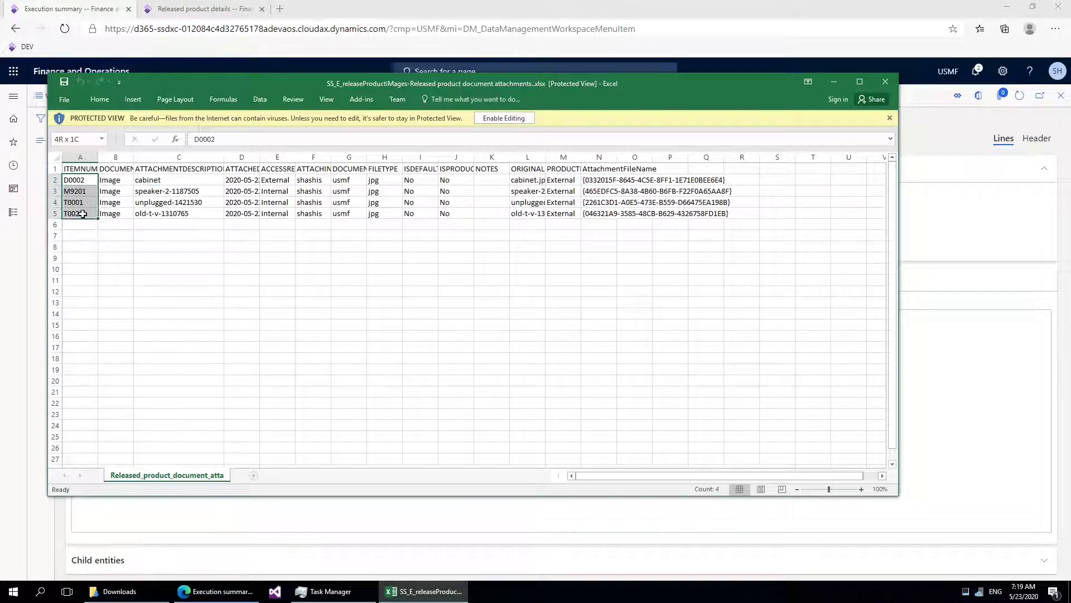
click(162, 214)
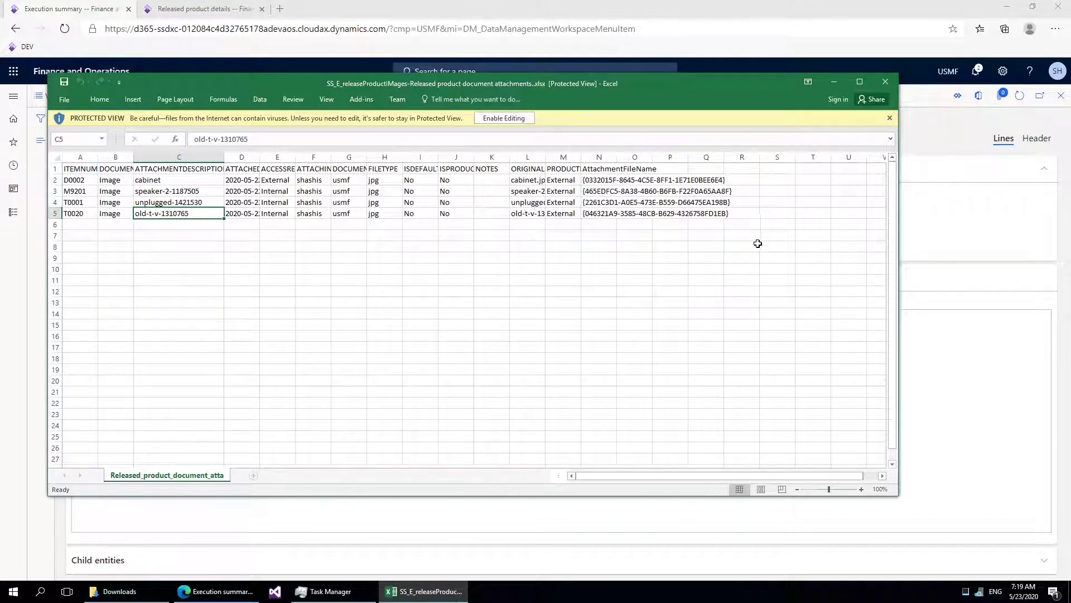
Switch back to the execution summary, download the export package and open its zip file from the Downloads folder
click(233, 538)
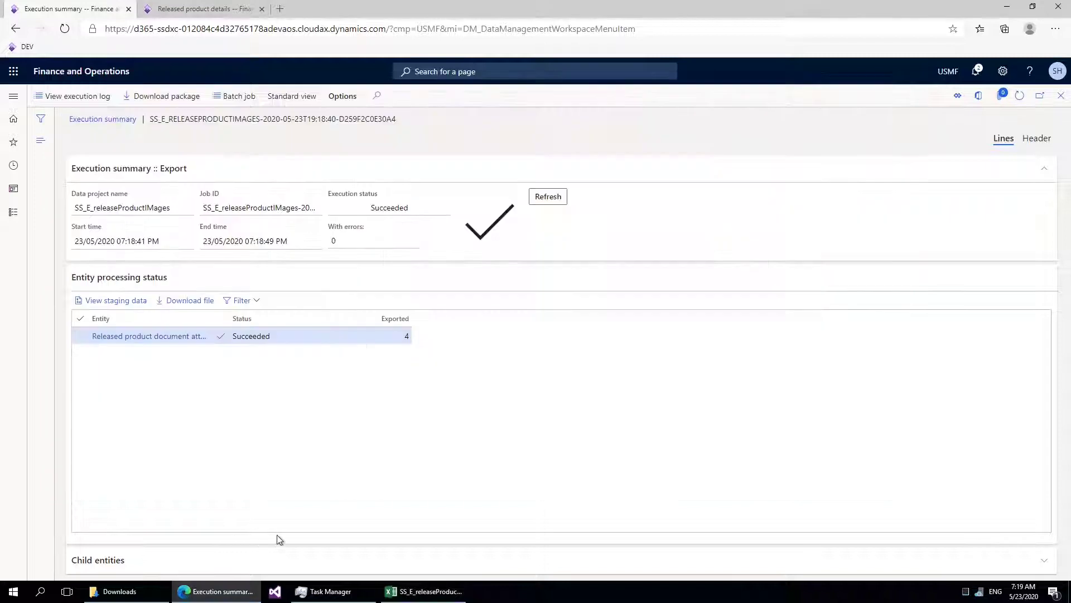
click(160, 103)
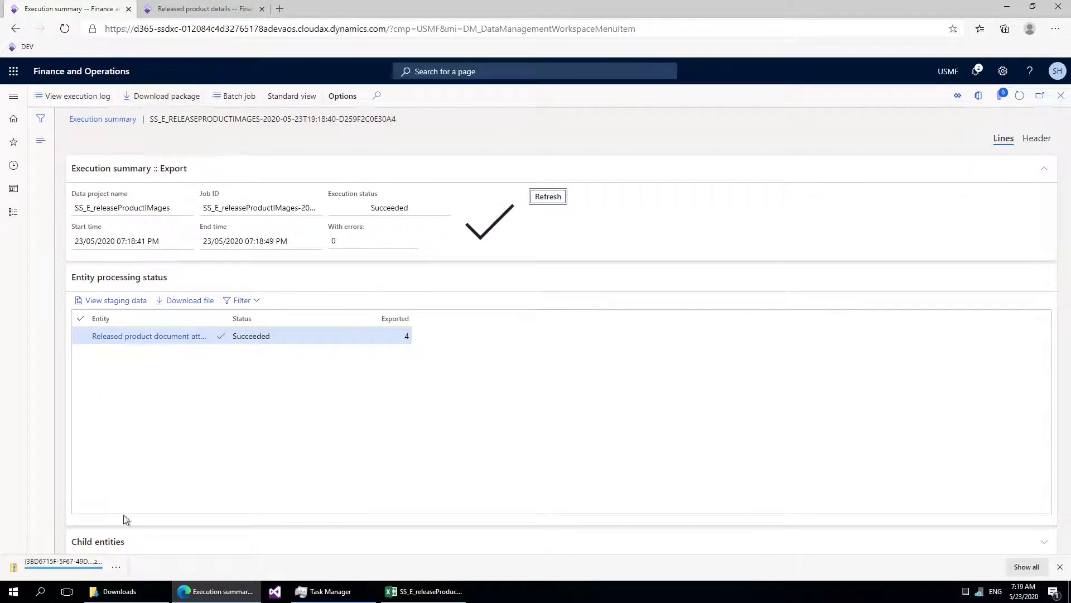
click(128, 599)
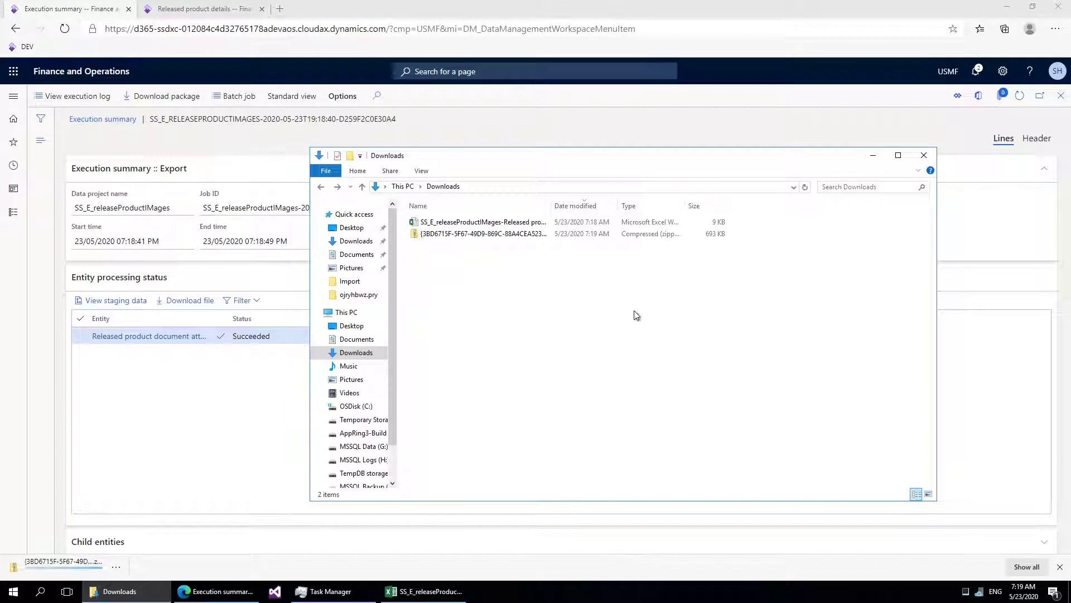
double_click(464, 235)
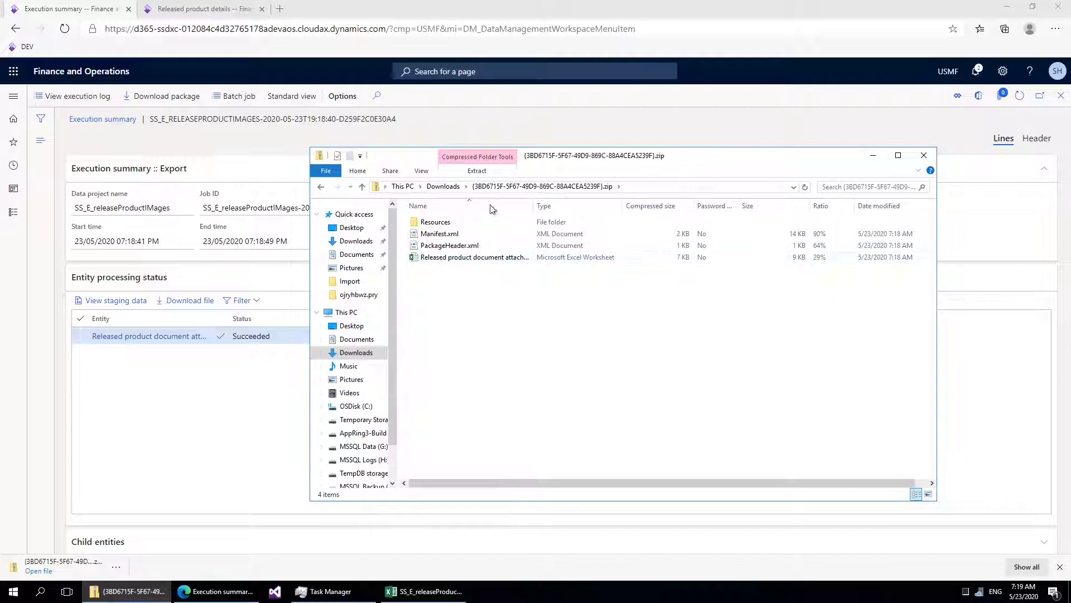
Widen the name column of the package's file listing and locate Released product document attachments.xlsx
drag(570, 206, 598, 207)
click(488, 258)
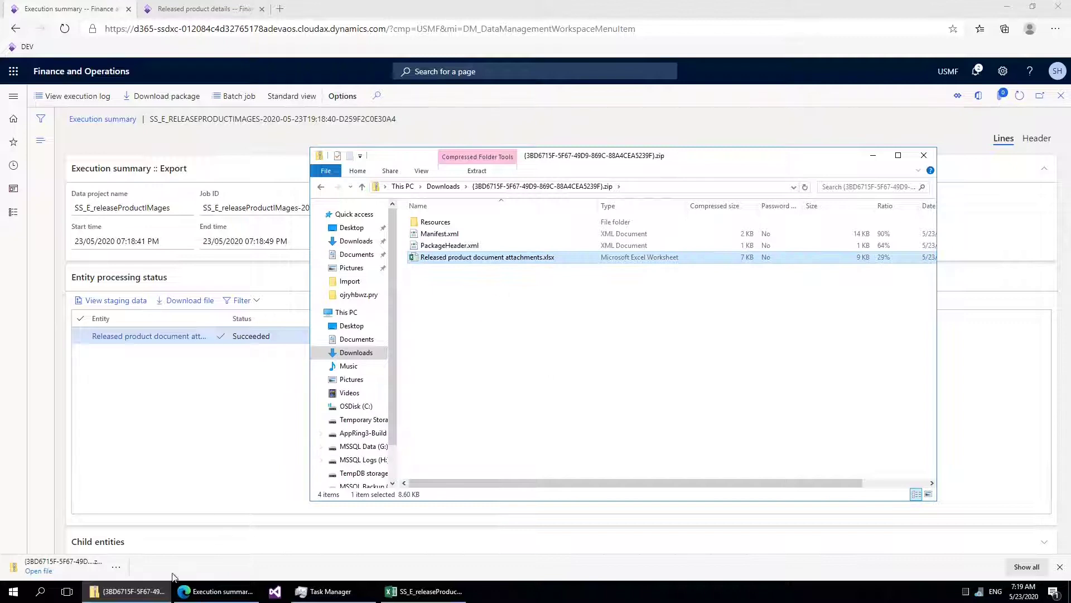
click(150, 593)
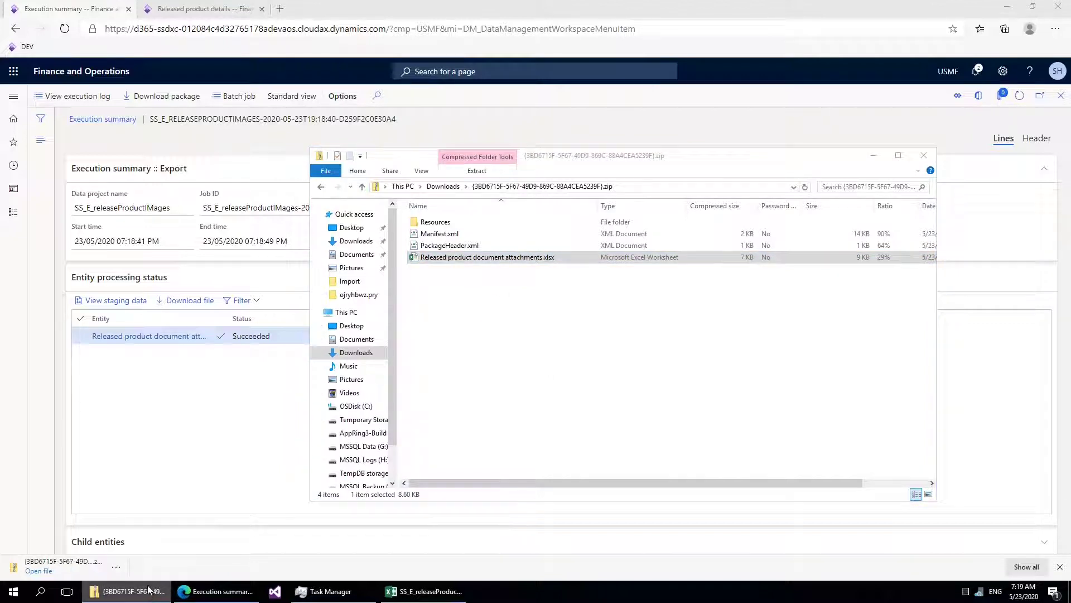
Extract the downloaded package zip into its own folder in Downloads, without showing the extracted files on completion
right_click(150, 592)
click(187, 312)
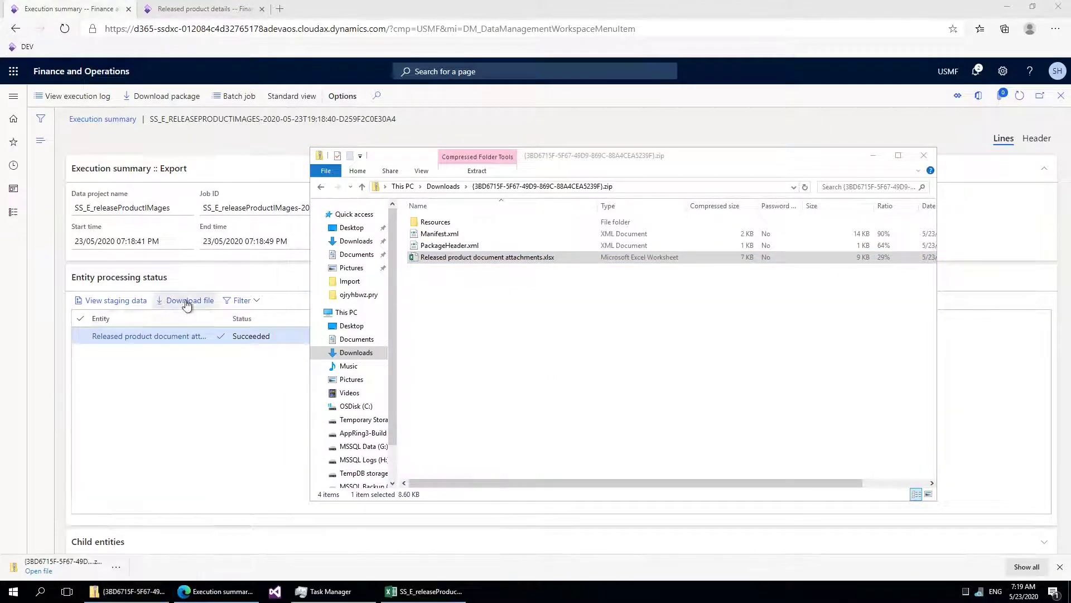
drag(581, 170, 432, 310)
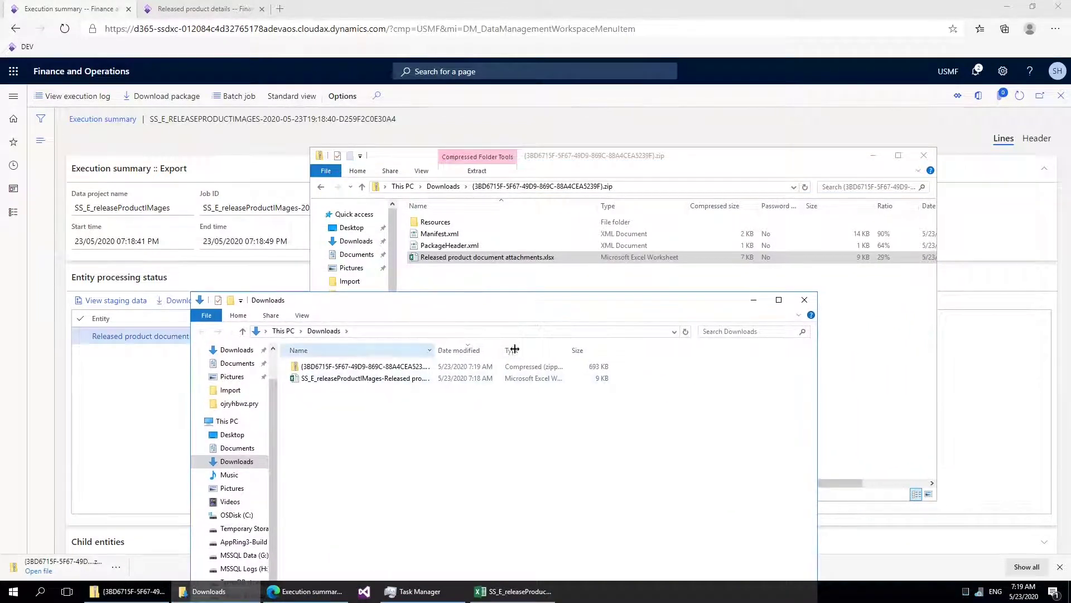
click(524, 268)
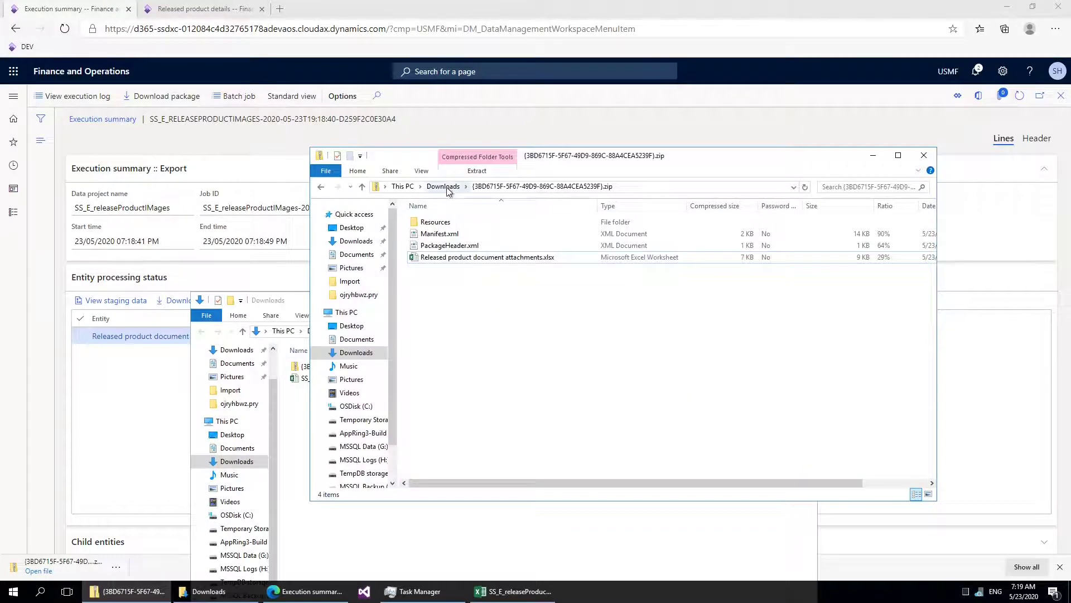
click(447, 189)
right_click(454, 224)
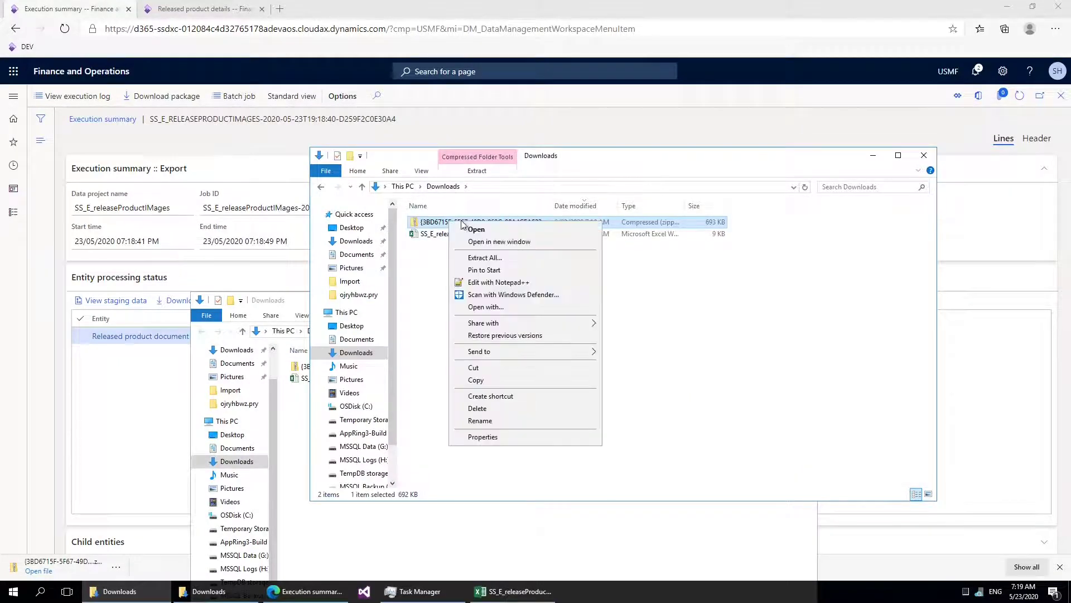
mouse_move(538, 320)
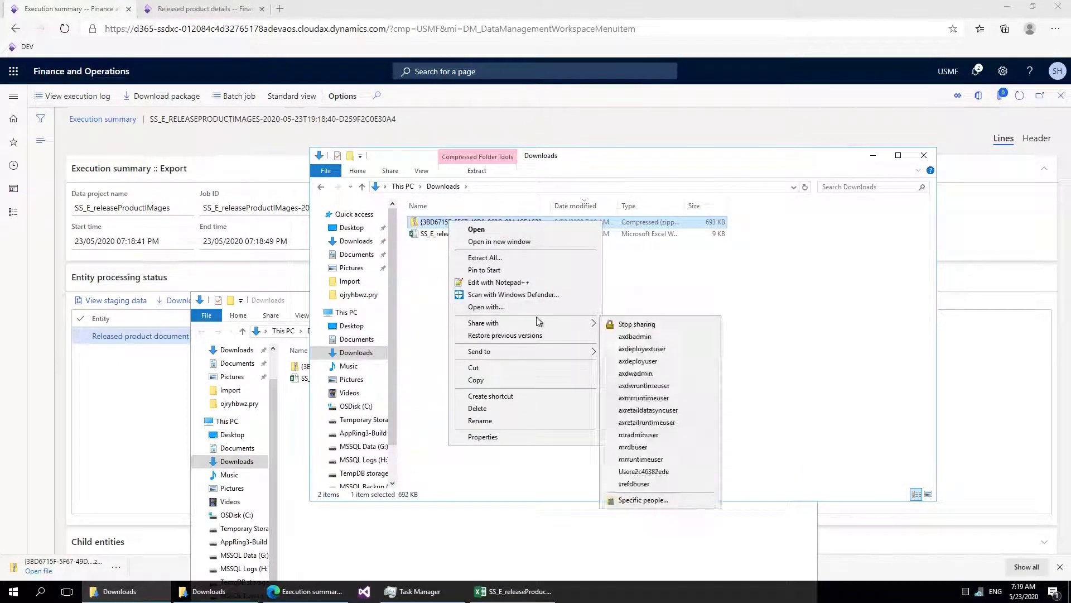
click(547, 257)
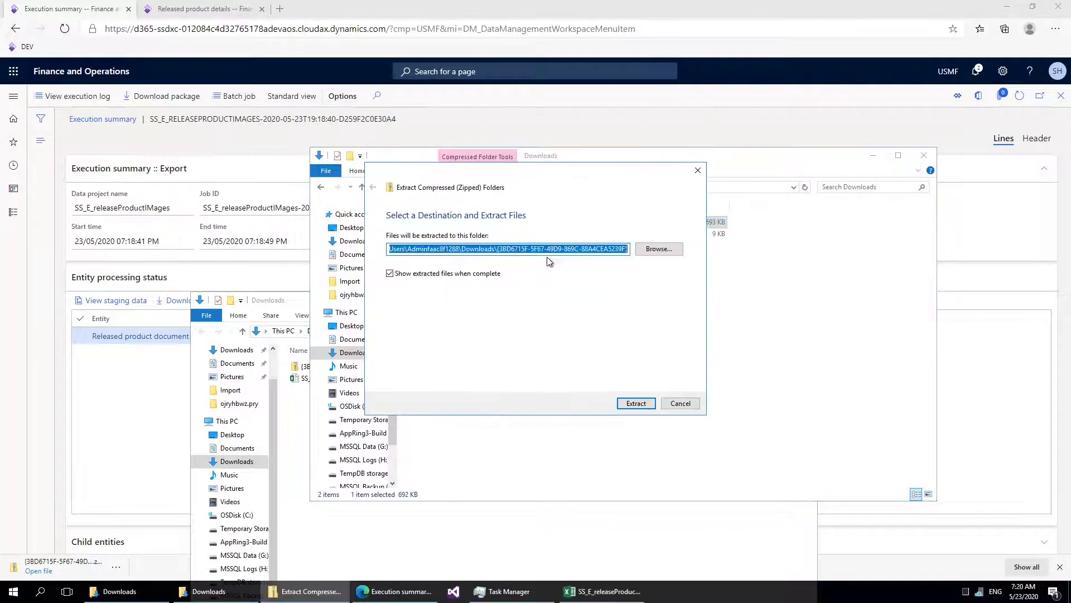
click(458, 275)
click(626, 404)
Open Released product document attachments.xlsx from the extracted package folder and close the earlier SS_E_releaseProductIMages workbook
click(461, 252)
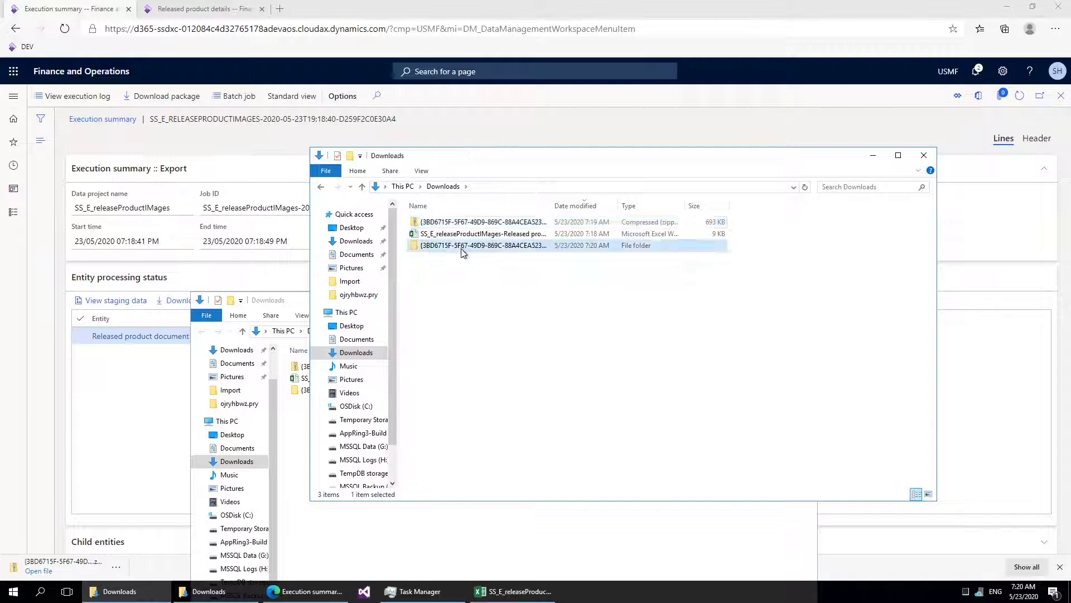
double_click(461, 251)
double_click(463, 258)
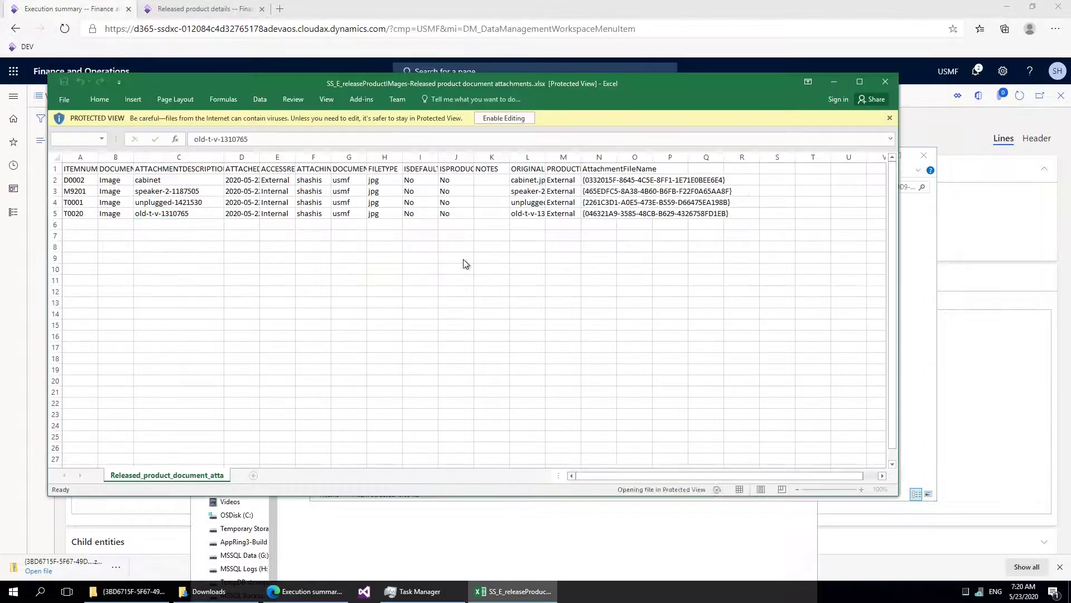
drag(484, 96, 577, 240)
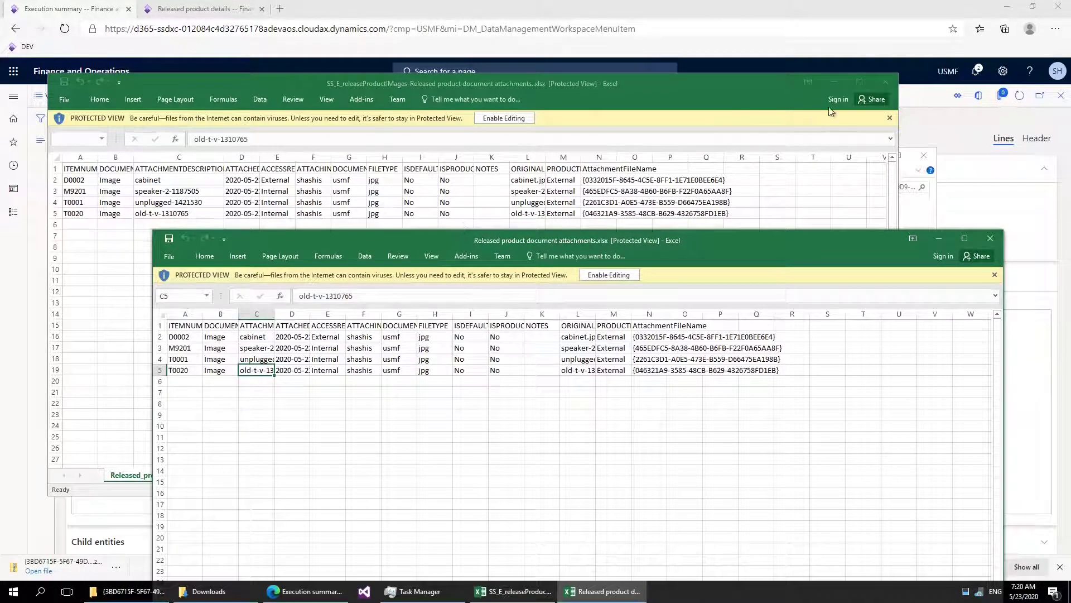
click(885, 82)
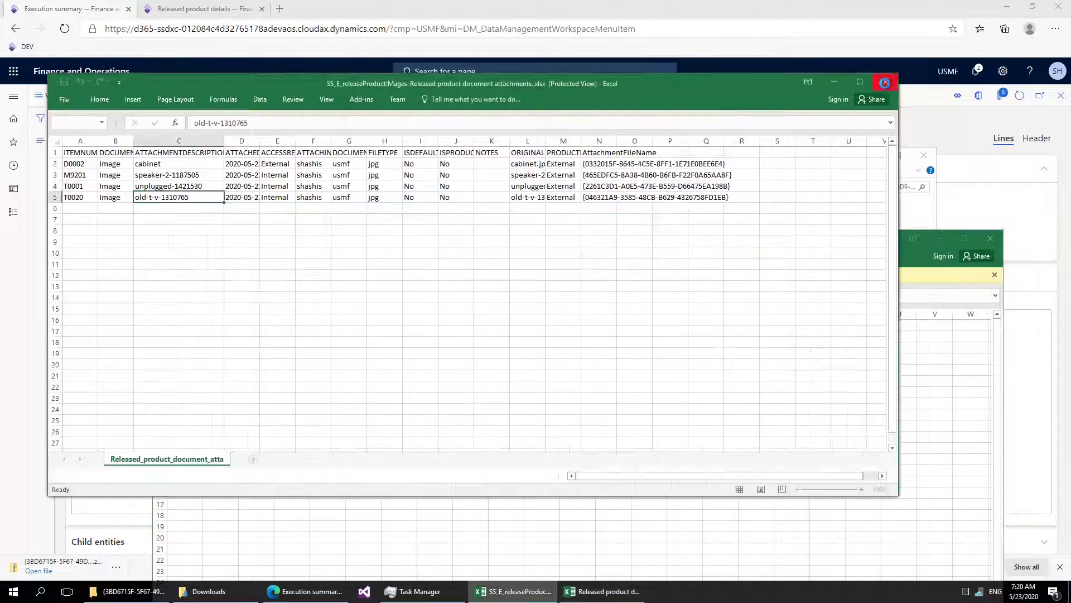
drag(533, 194, 532, 181)
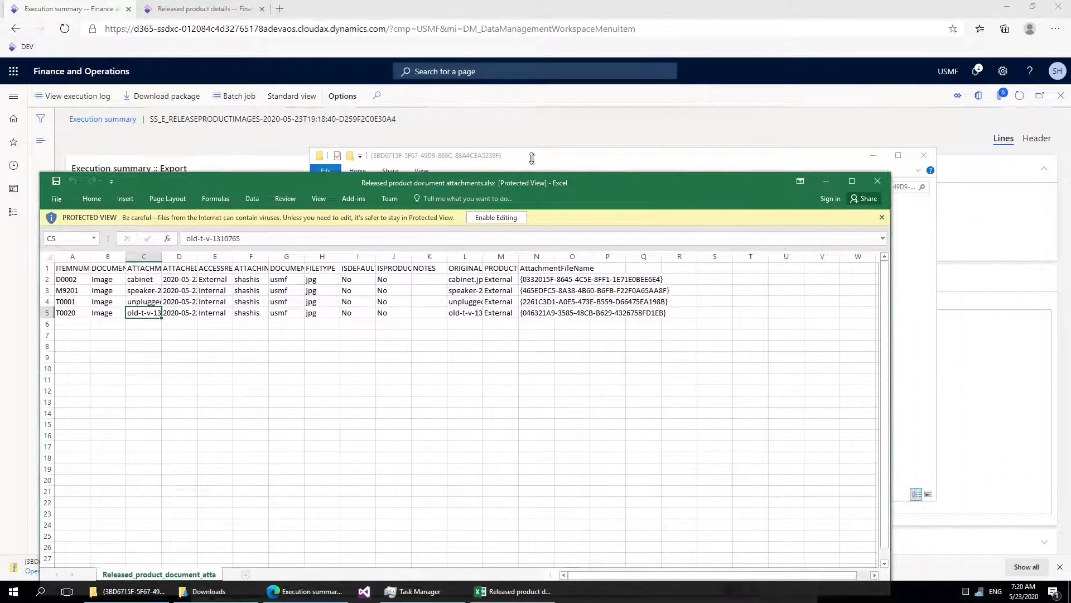
Return to the extracted package folder and look over its PackageHeader.xml and Manifest.xml files
click(532, 159)
click(450, 247)
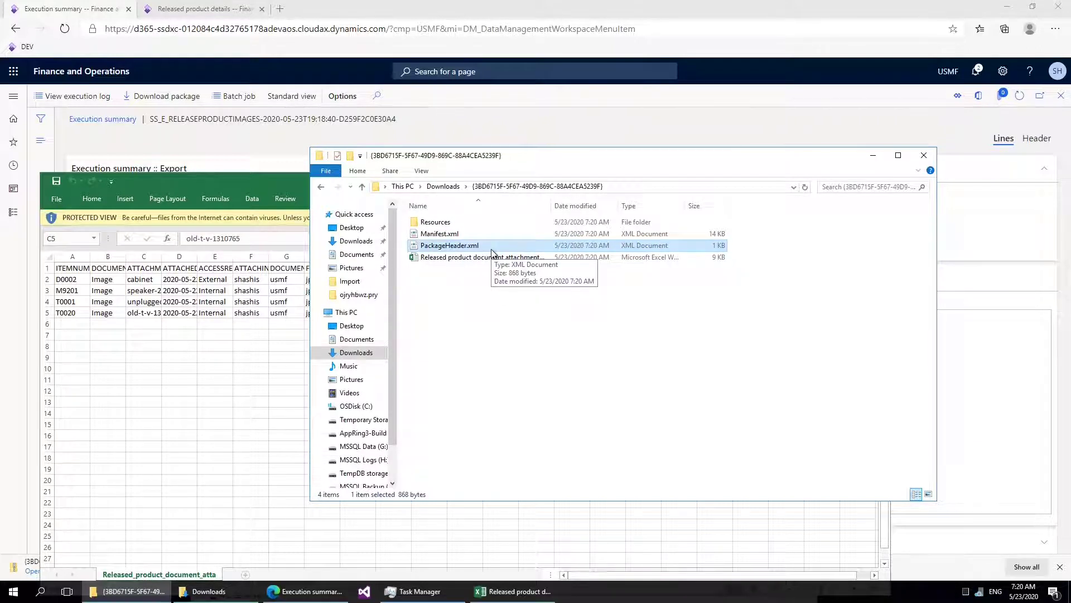
click(451, 235)
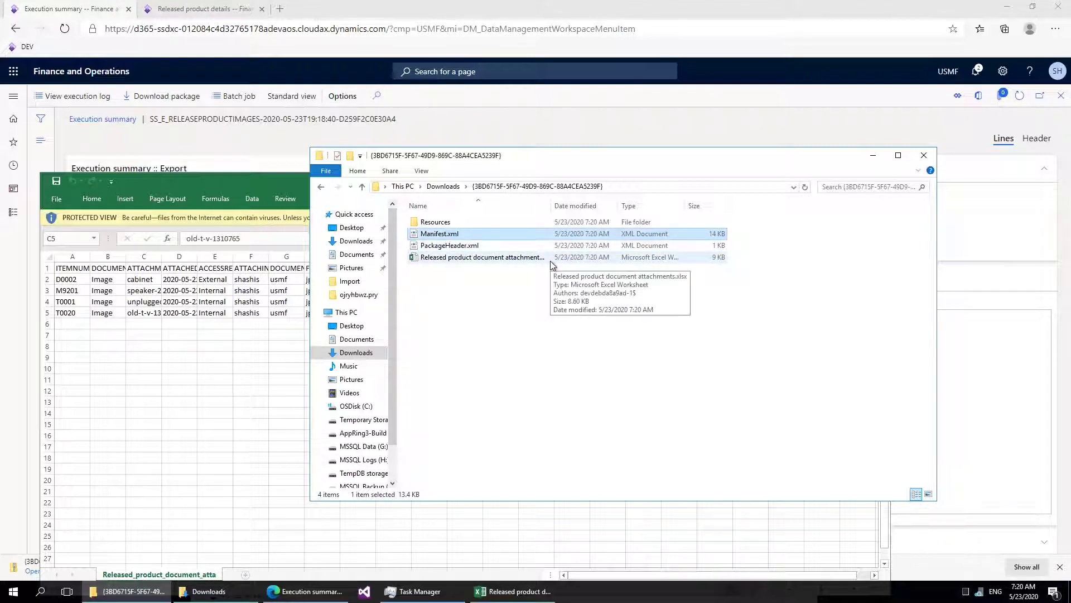
click(477, 246)
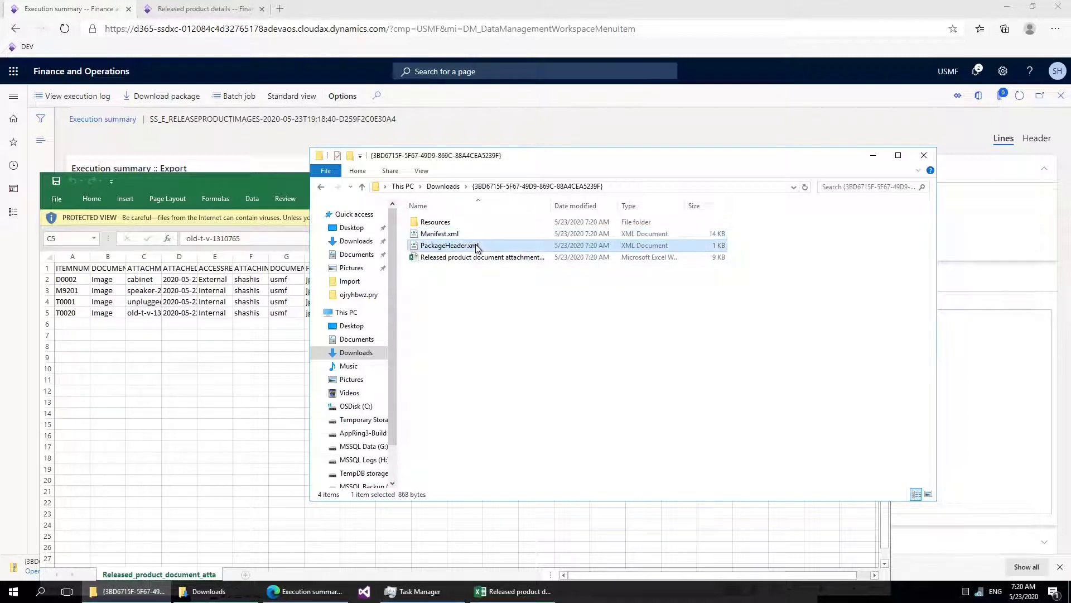
Open the Released product document attachments folder inside Resources and move its window clear of the workbook
double_click(453, 222)
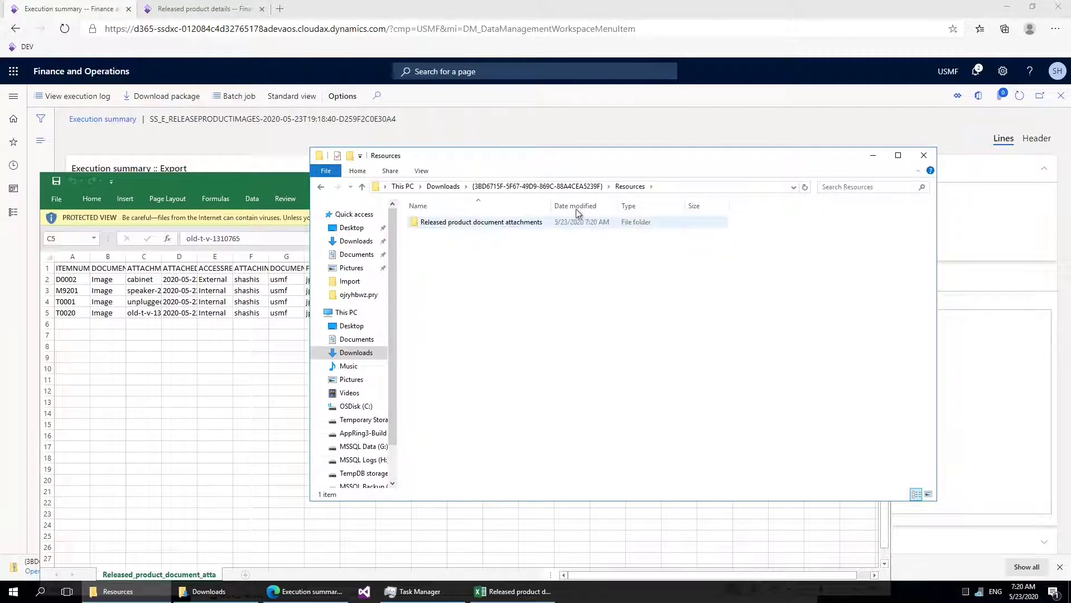
drag(558, 208, 467, 210)
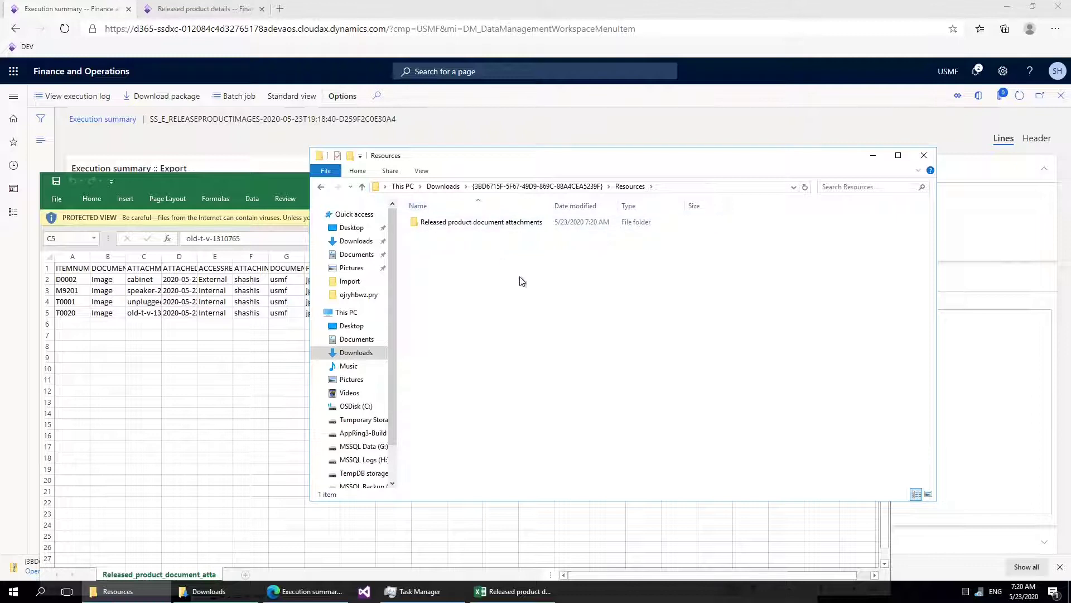
double_click(523, 223)
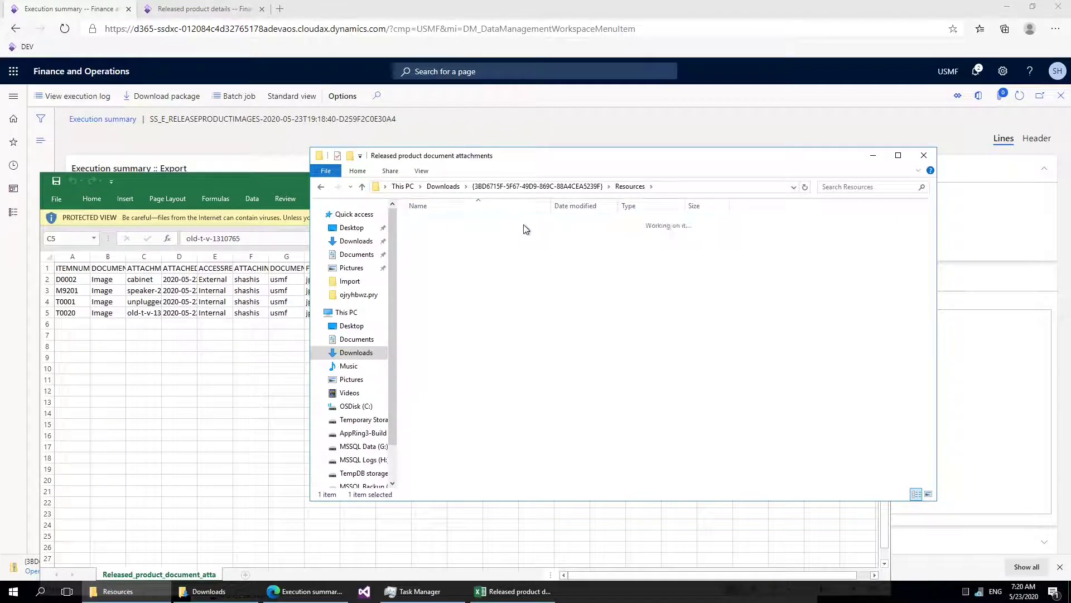
drag(598, 161, 700, 117)
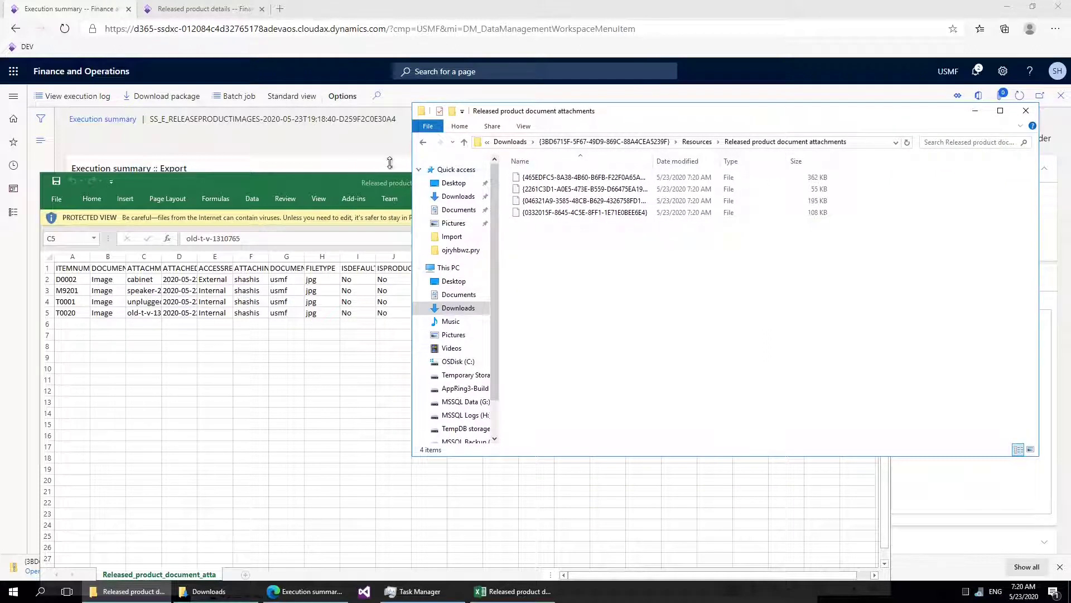
Place the workbook below the folder window, widen the AttachmentFileName column and select the value for item D0002
click(327, 179)
drag(625, 188, 644, 266)
drag(565, 340, 774, 339)
click(551, 365)
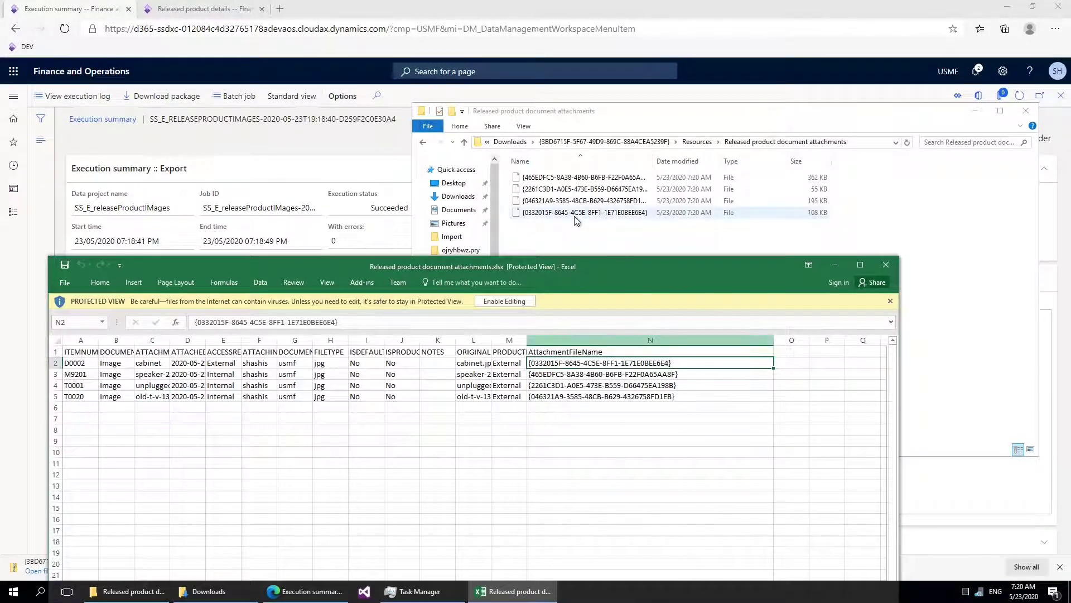
Rename the attachment file {0332015F-8645-4C5E-8FF1-1E71E0BEE6E4} to cabinet.jpg, using the original file name from the D0002 row
click(483, 364)
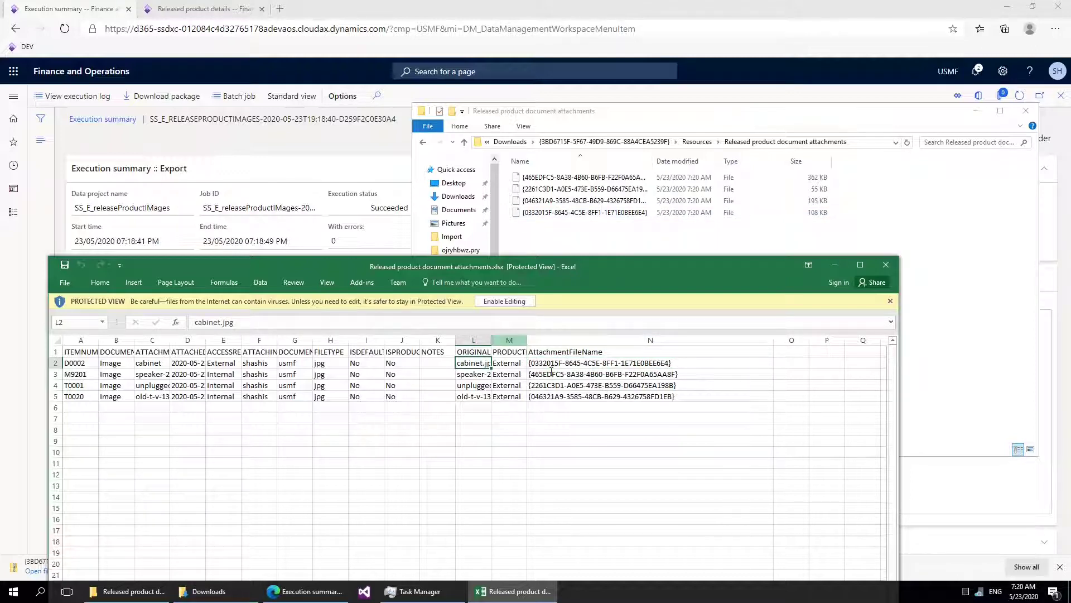
click(568, 213)
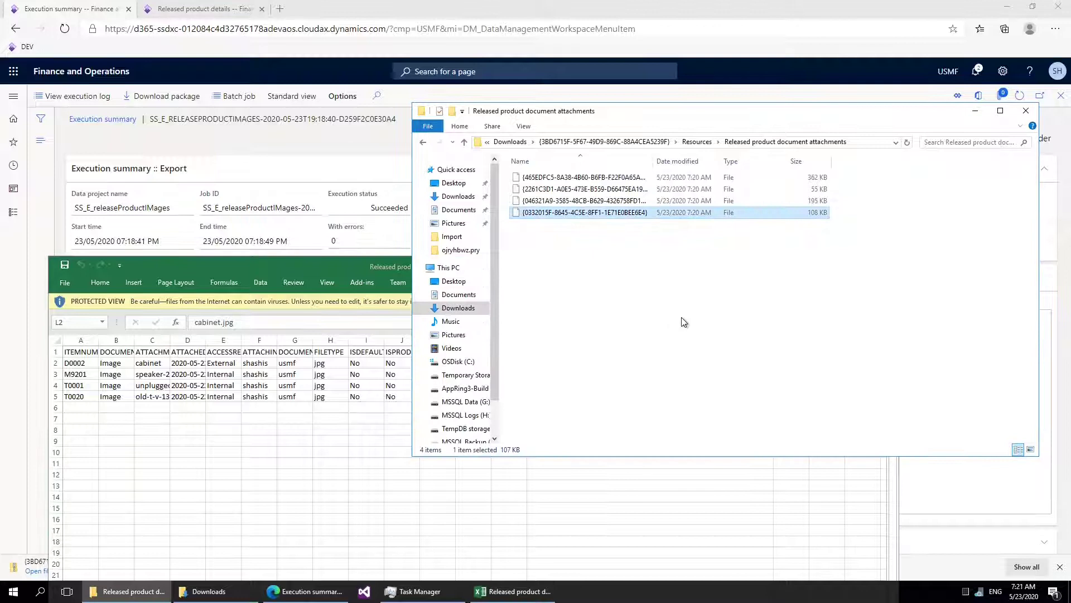
key(F2)
text(cabinet.jpg)
key(Return)
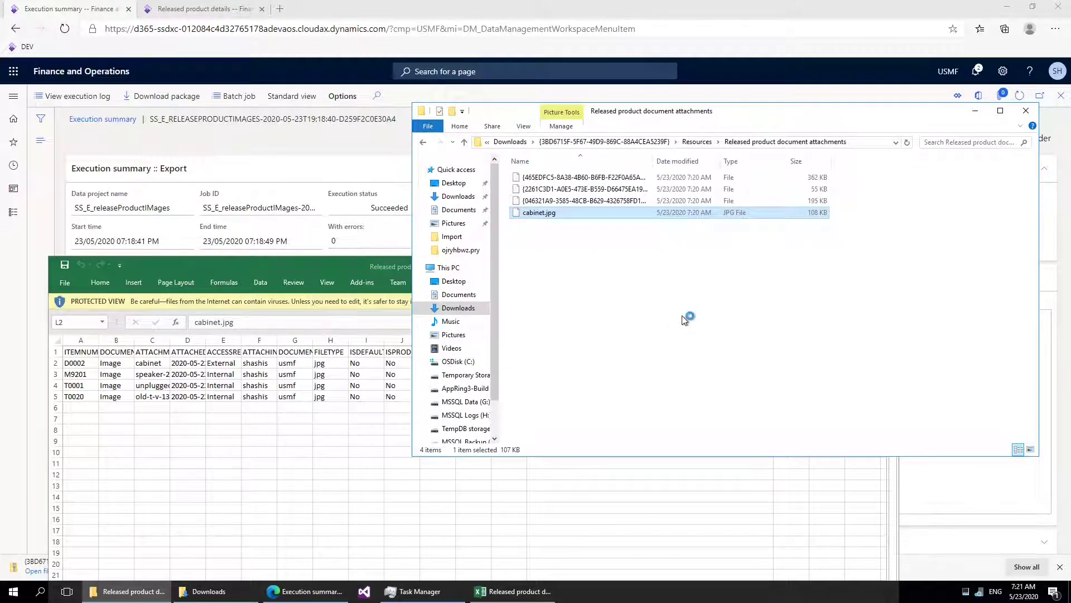
View the cabinet.jpg image in Paint, close it and recheck the AttachmentFileName value for item D0002 in the workbook
scroll(681, 316, down, 5)
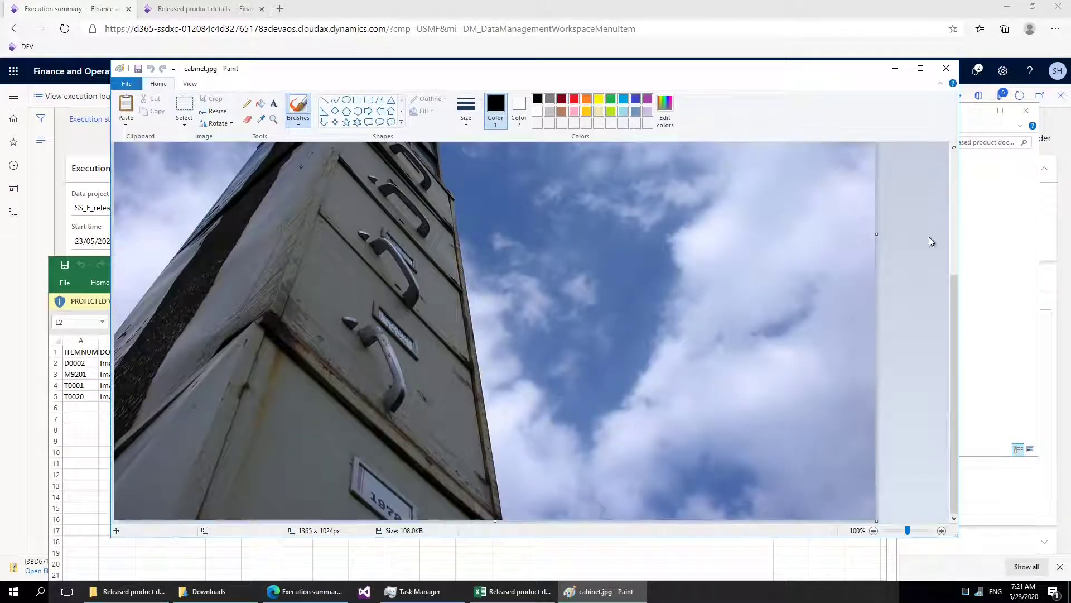
click(946, 68)
click(326, 265)
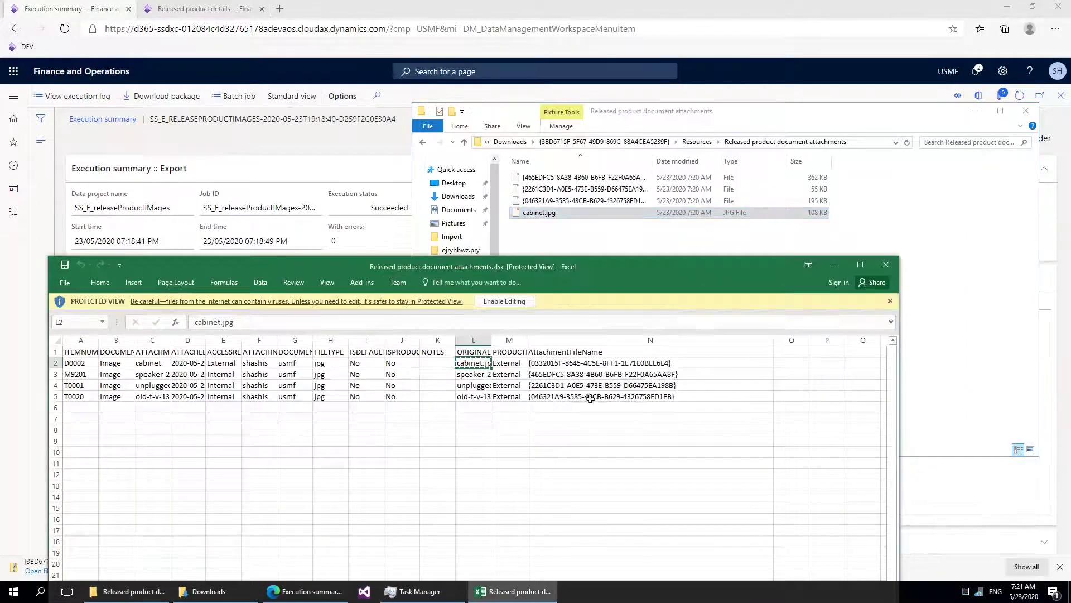
click(547, 365)
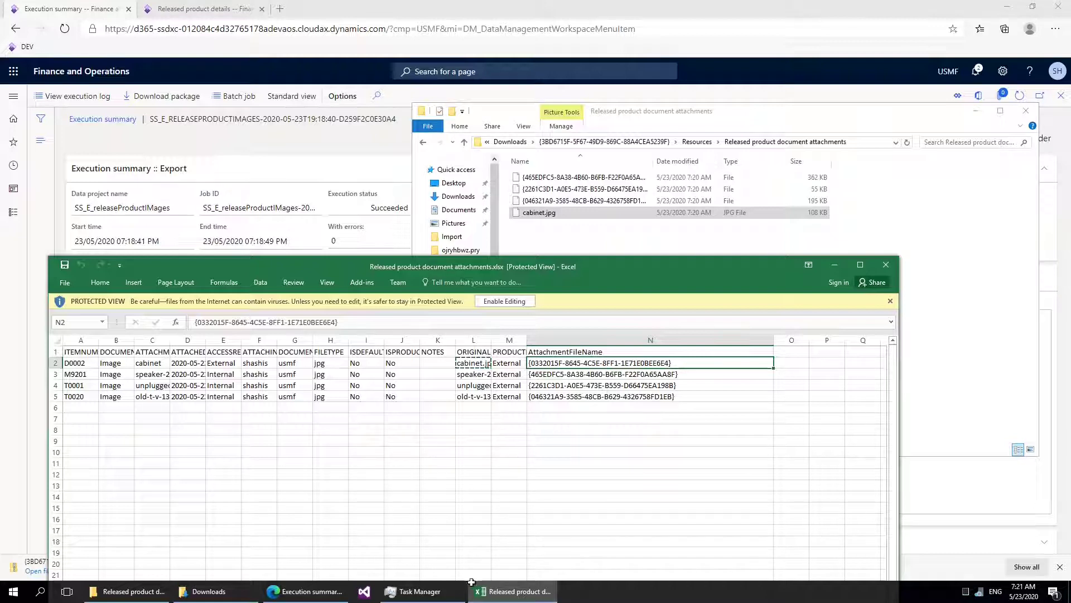
Close the workbook and attachments folder, and delete the package zip and the SS_E_releaseProductIMages workbook from Downloads
click(886, 265)
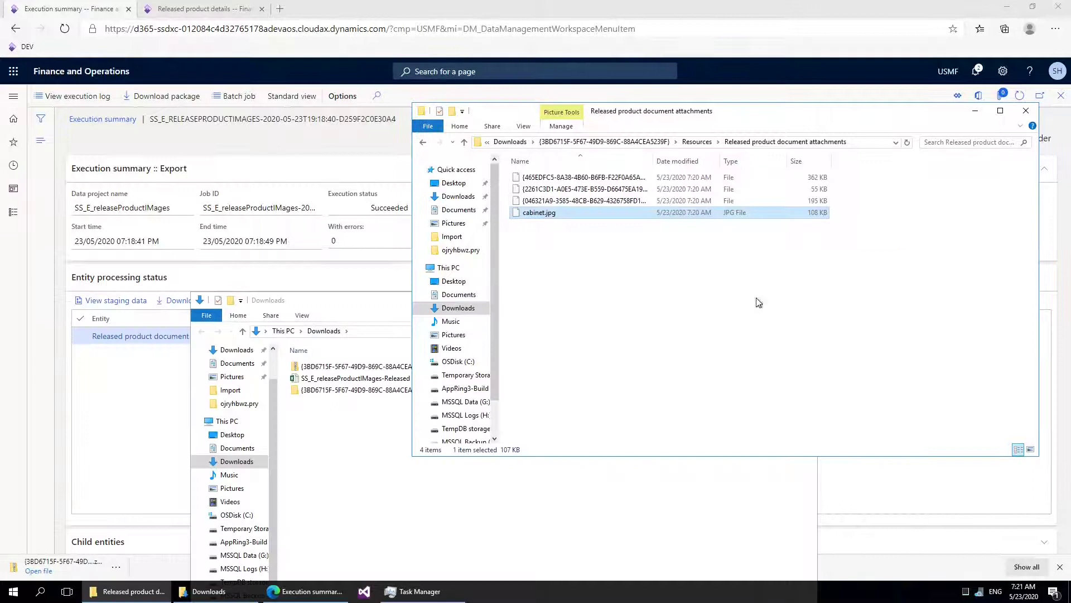
click(1028, 111)
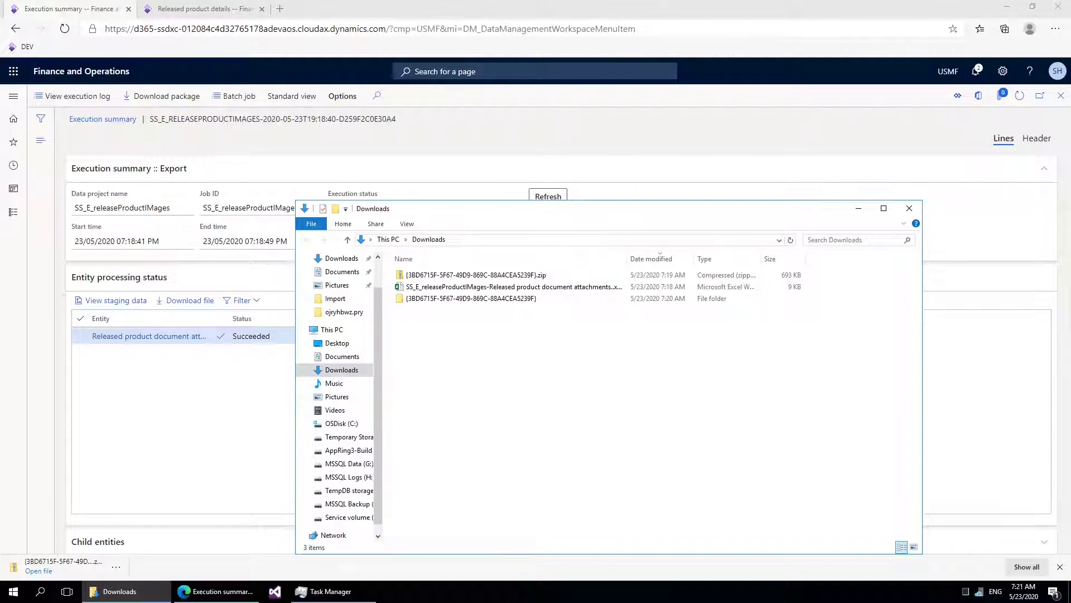
click(496, 278)
key(shift+Down)
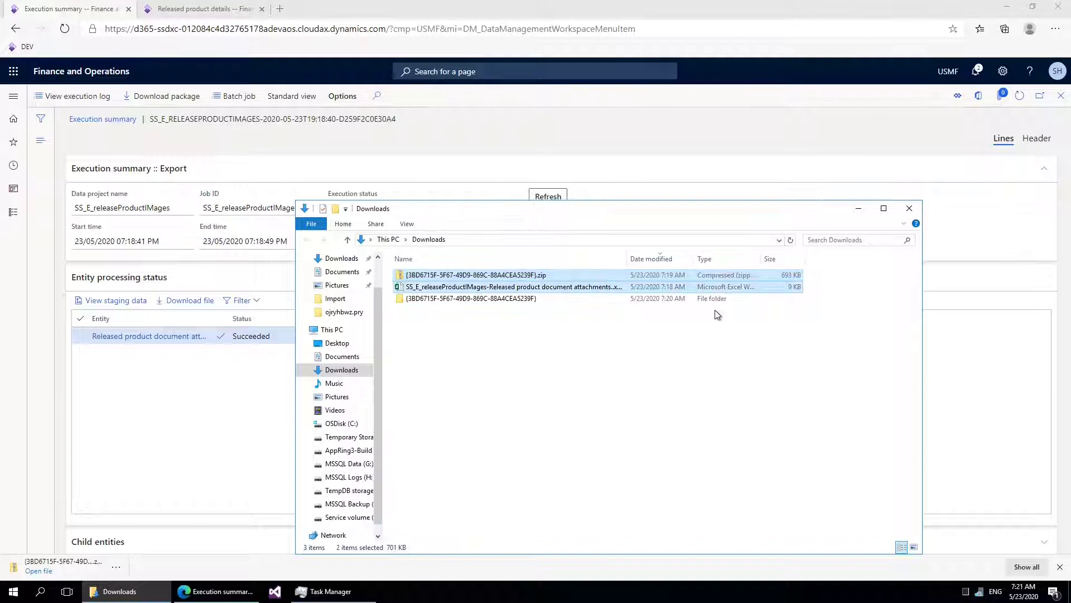
key(Delete)
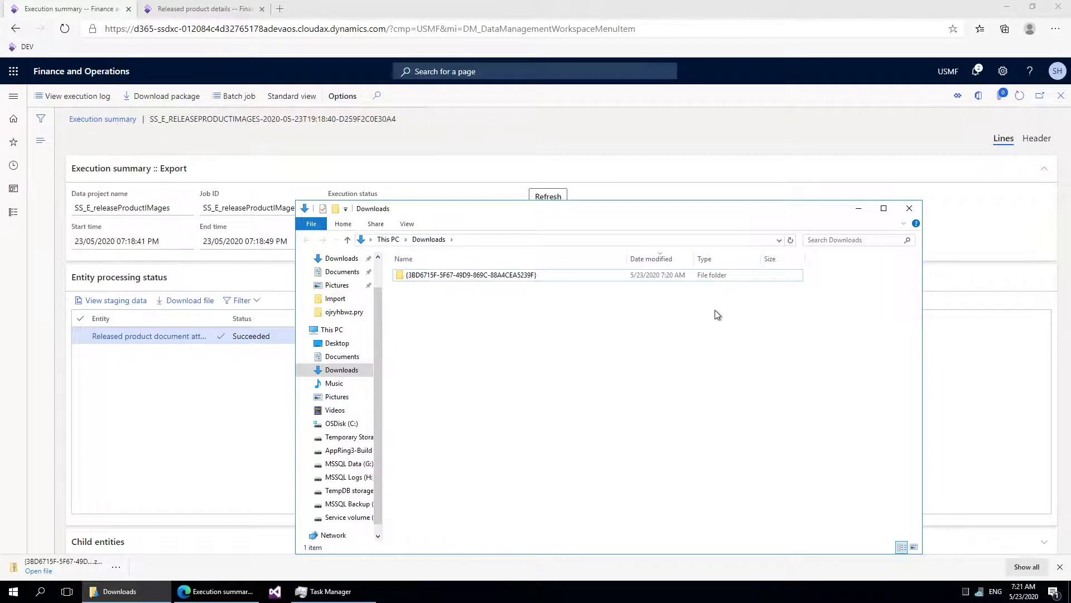
Open the extracted package folder and, in a separate window beside it, the C:\Temp\DM_Demo\Import folder
click(484, 277)
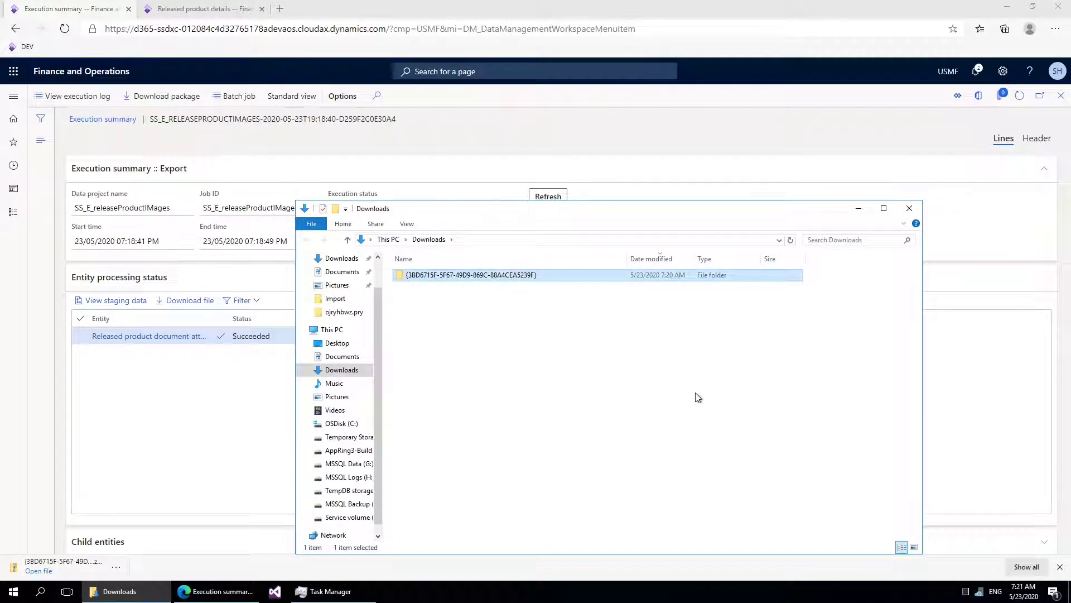
double_click(526, 281)
drag(550, 210, 662, 138)
right_click(125, 591)
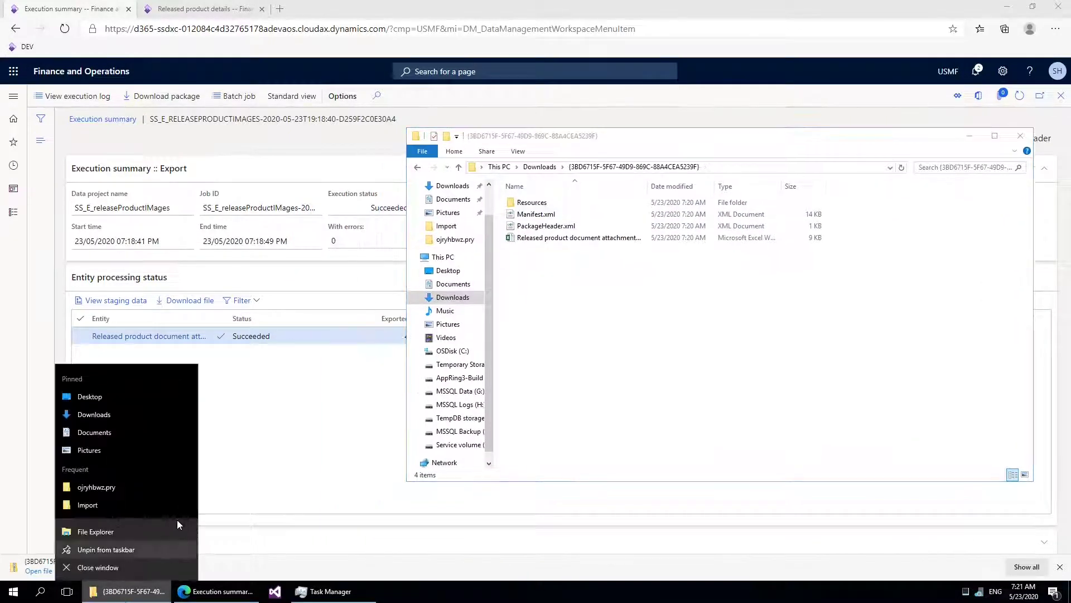
click(139, 502)
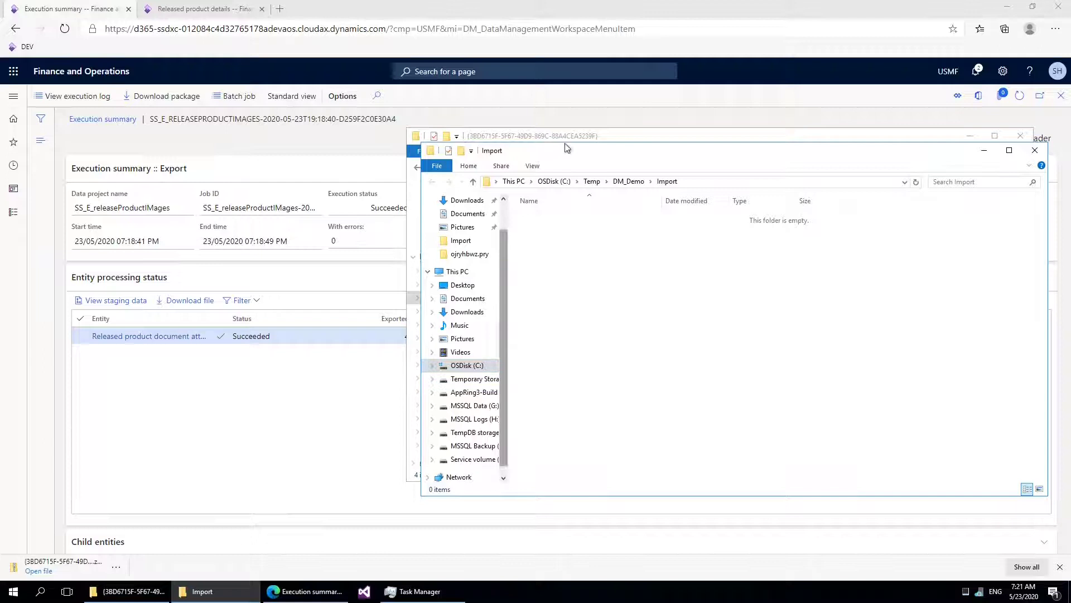
drag(631, 155, 303, 286)
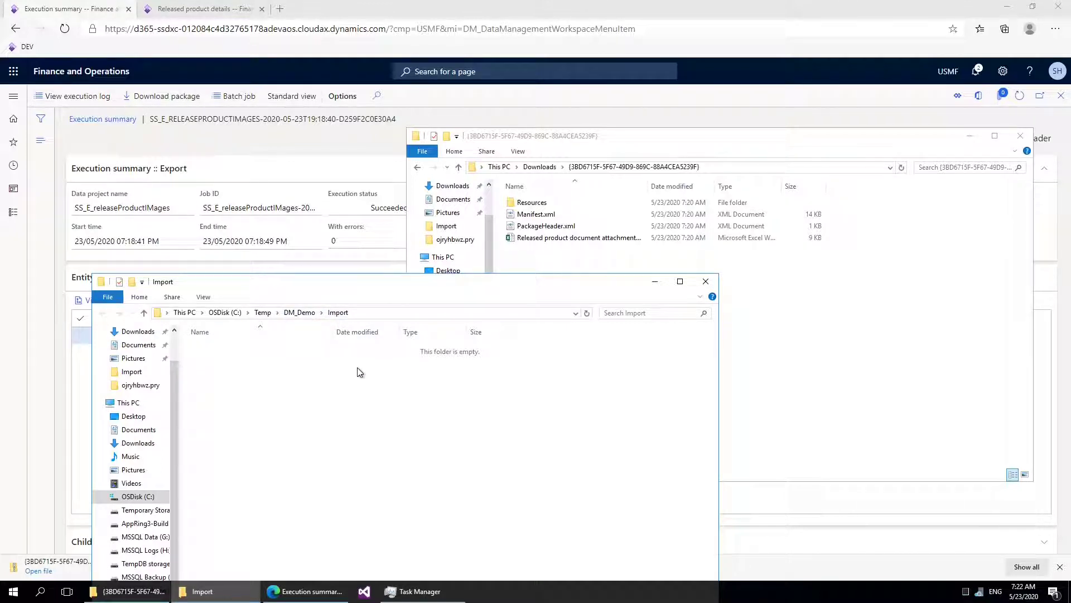
Copy Released product document attachments.xlsx from the extracted package folder into the Import folder
click(537, 240)
click(261, 397)
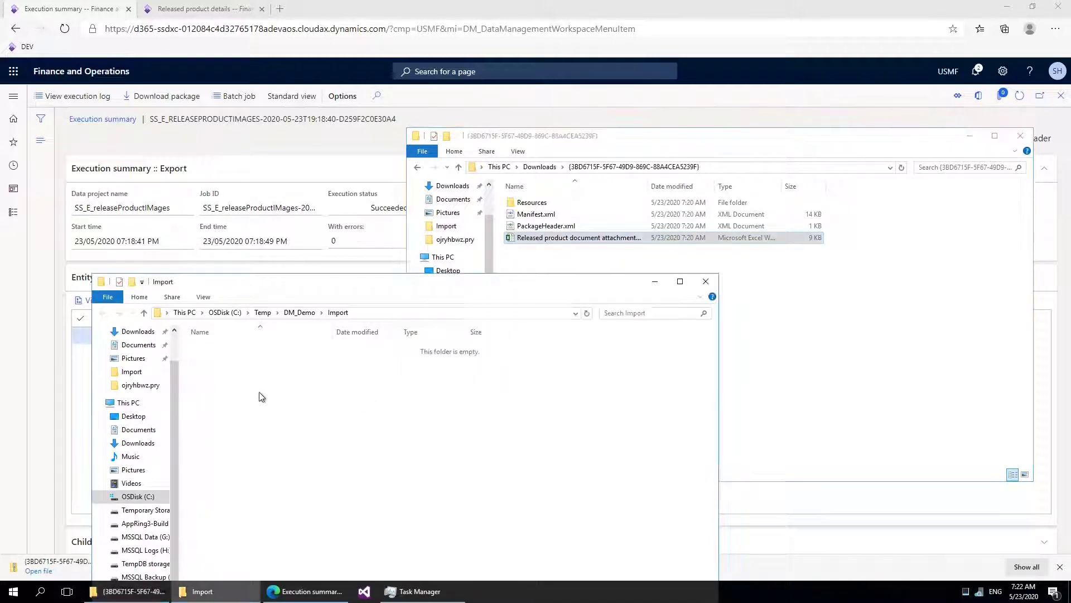
key(ctrl+v)
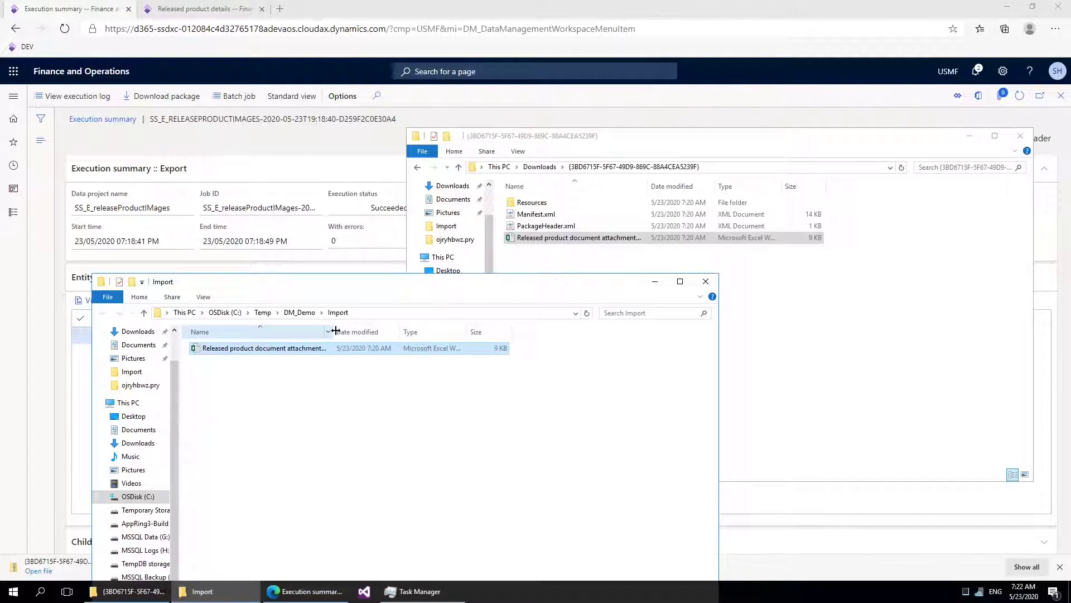
Widen the Name column in the Import folder and create a subfolder named ExportFiles_Package
drag(375, 329, 373, 331)
click(360, 404)
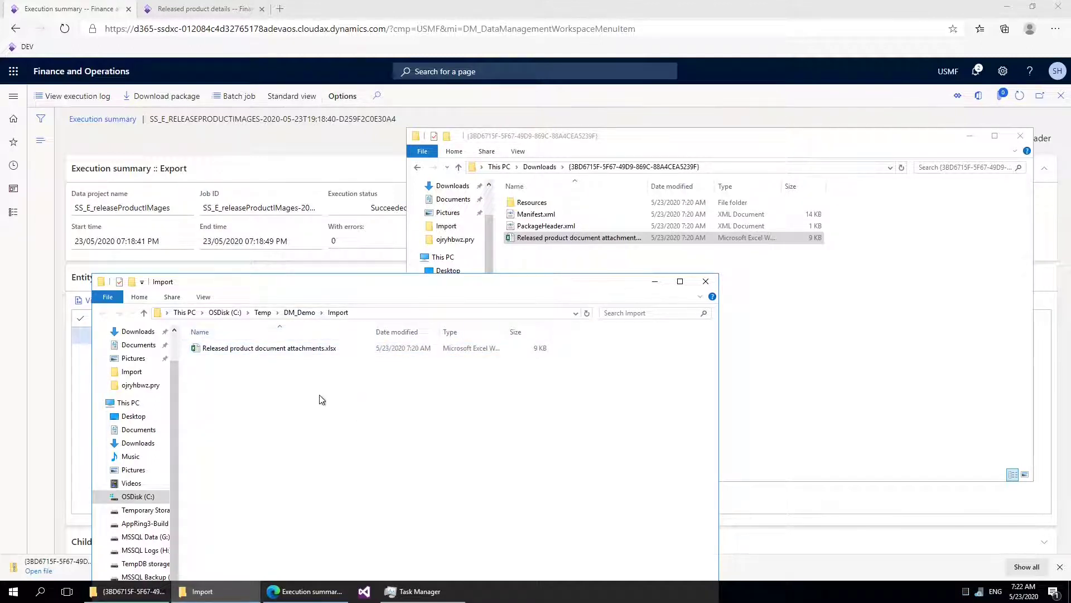
key(ctrl+shift+n)
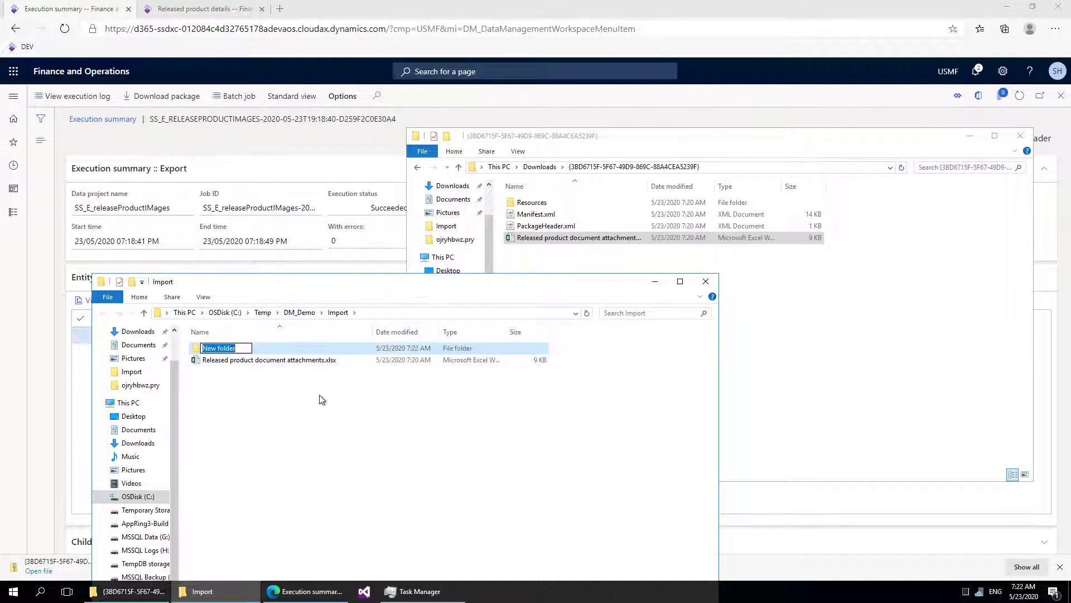
text(Expo)
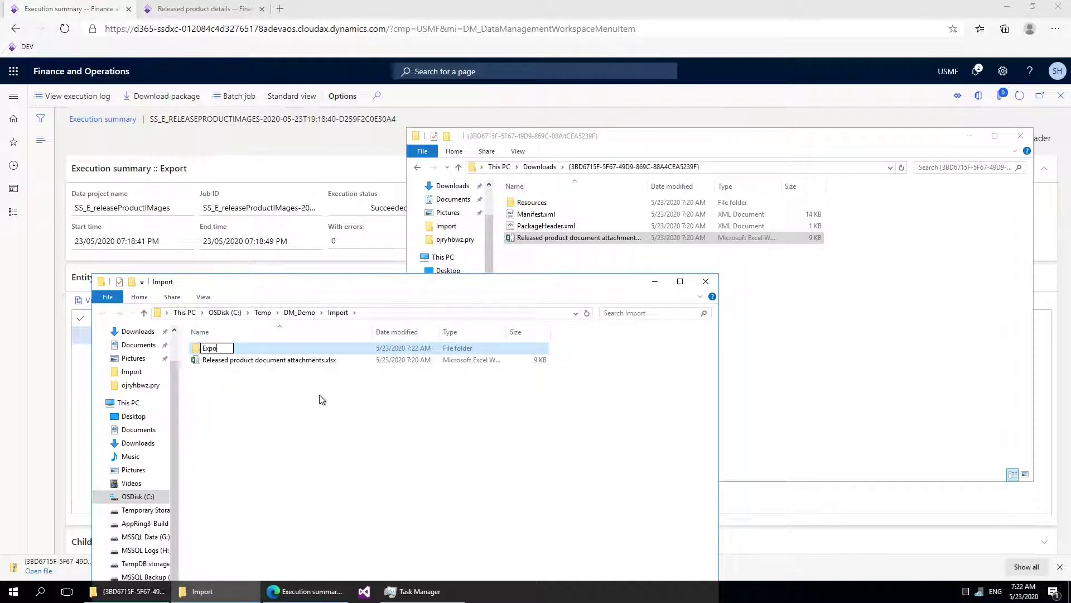
text(rtFiles_Package)
key(Return)
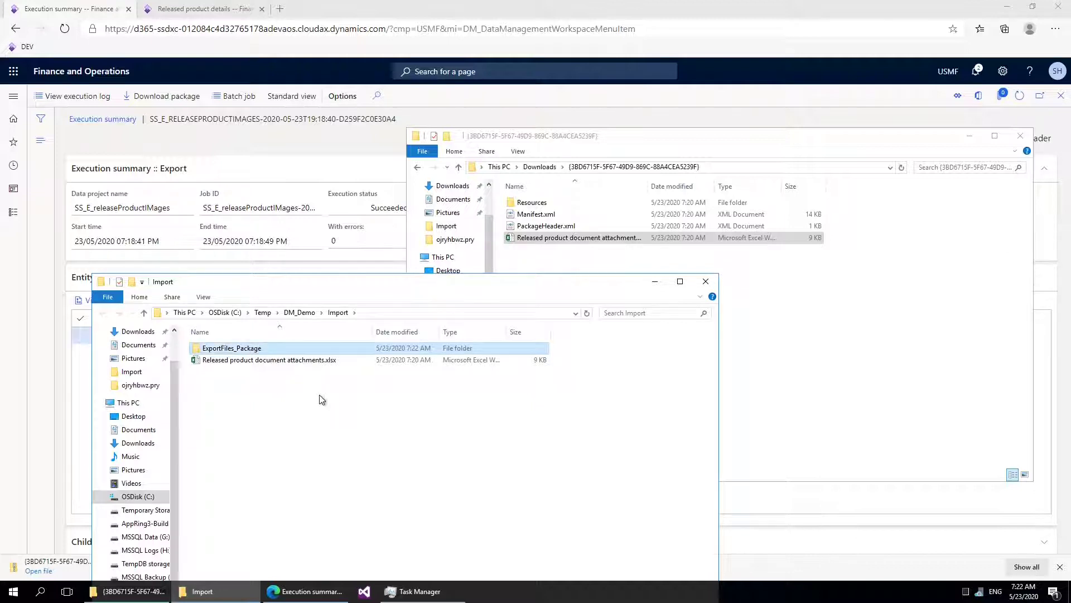
Copy Manifest.xml and PackageHeader.xml from the extracted package folder into ExportFiles_Package
click(520, 216)
ctrl+click(525, 228)
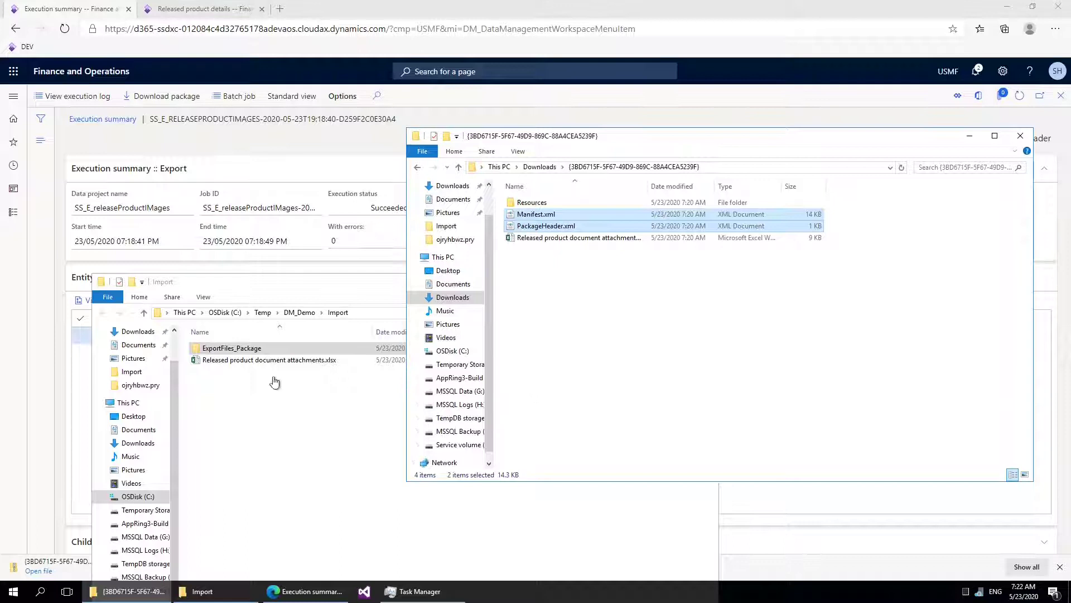
double_click(255, 349)
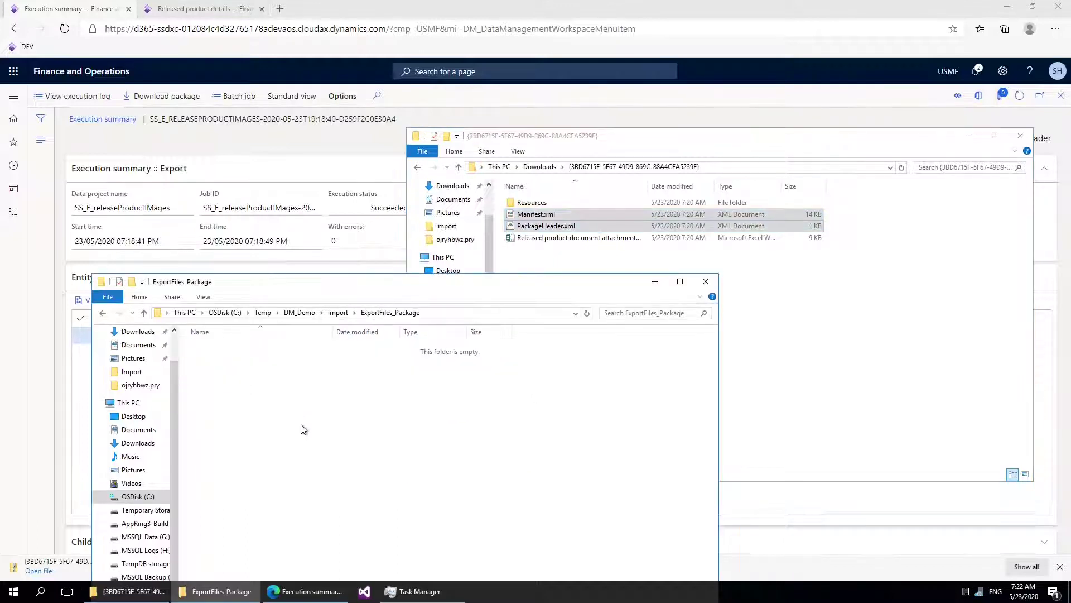
key(ctrl+v)
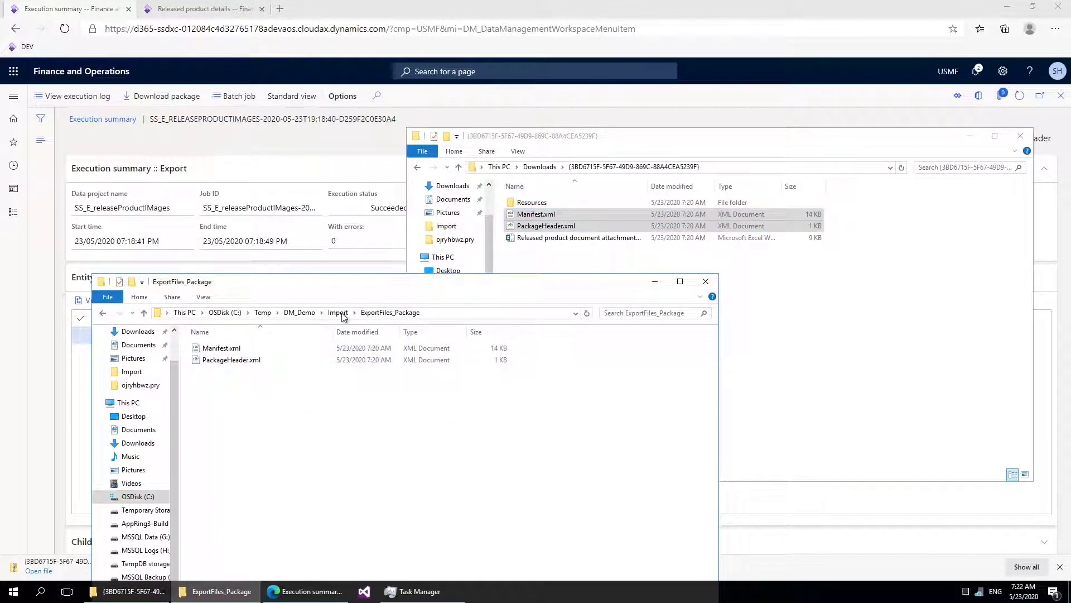
Return to the Import folder in one window and open C:\Temp\DM_Demo\ImageLocation in the other window
click(338, 312)
click(413, 313)
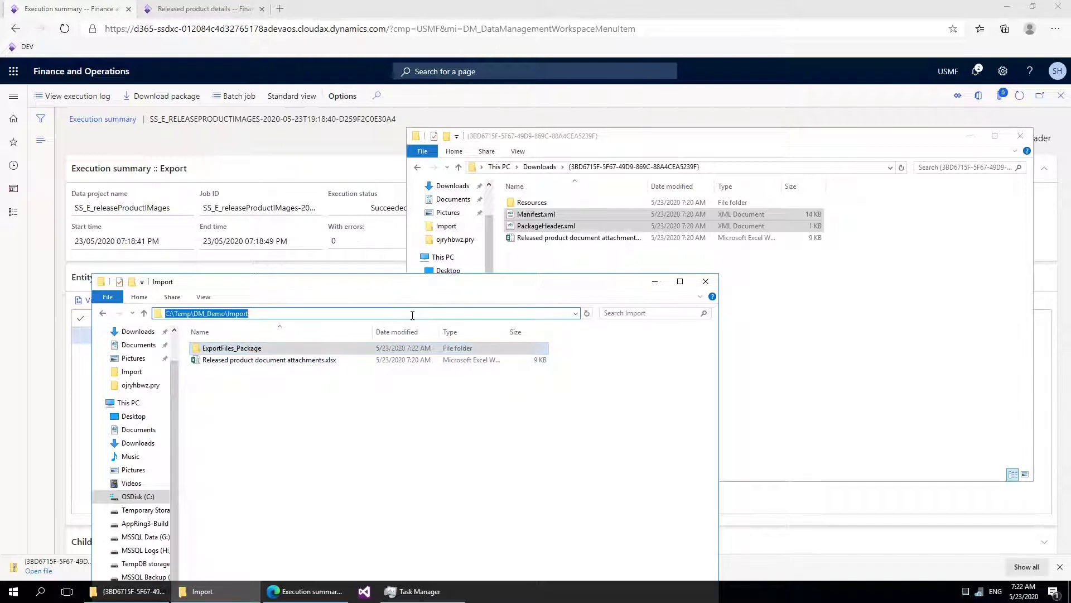
key(ctrl+c)
click(745, 161)
key(ctrl+v)
key(Return)
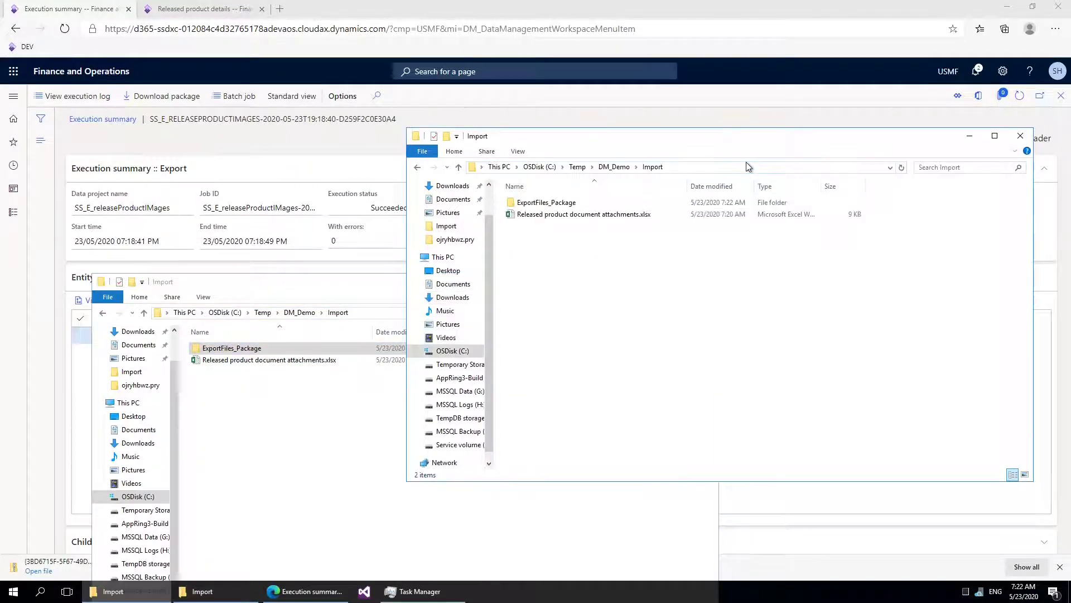
click(613, 168)
double_click(569, 203)
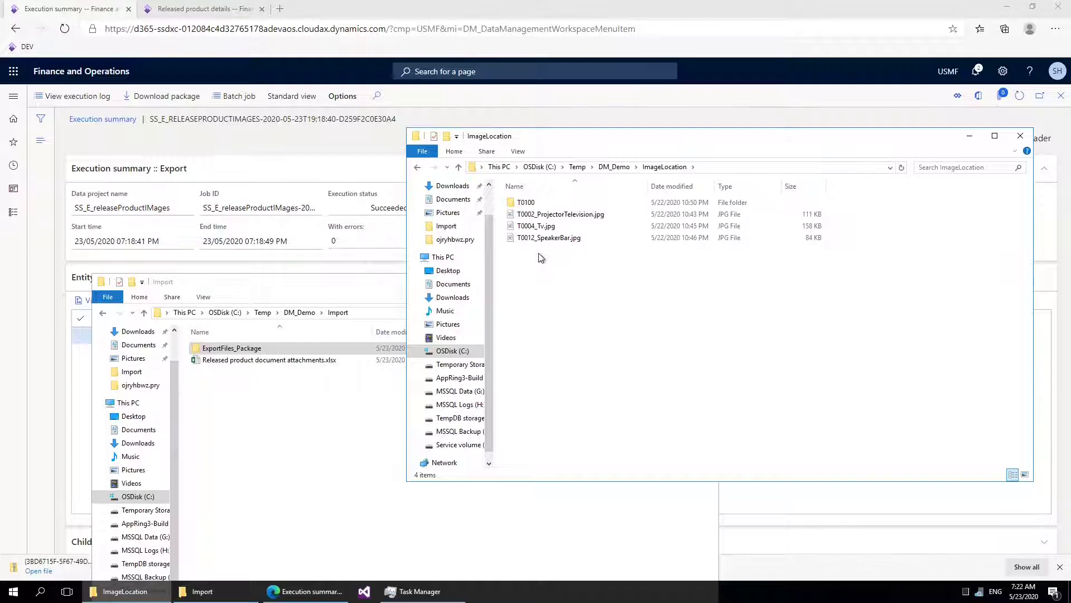
Open Released product document attachments.xlsx from the Import folder for editing and clear the rows for items M9201, T0001 and T0020
double_click(313, 362)
right_click(312, 360)
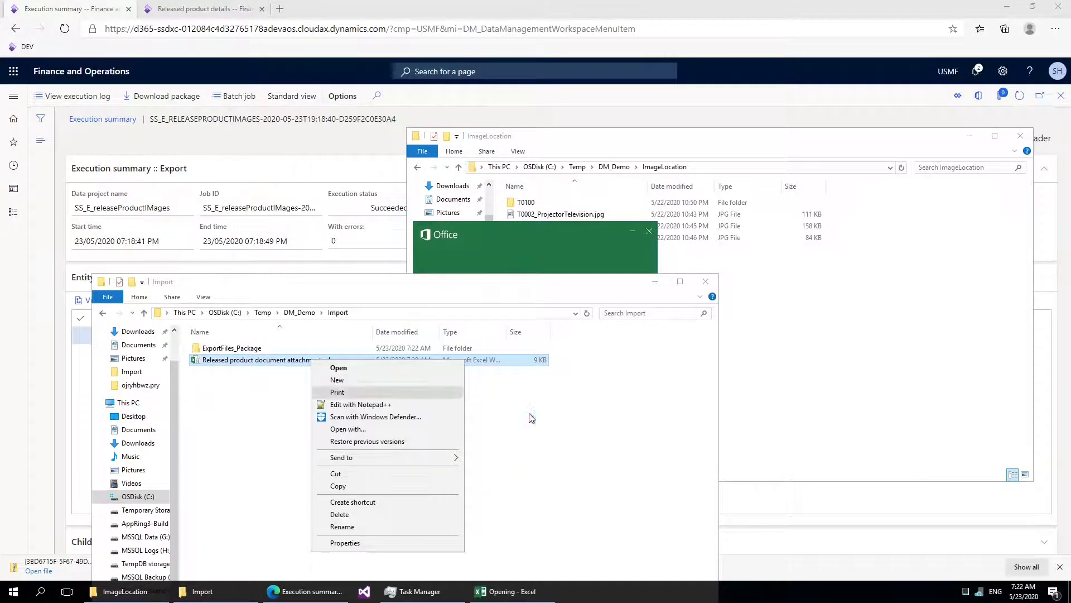
click(510, 204)
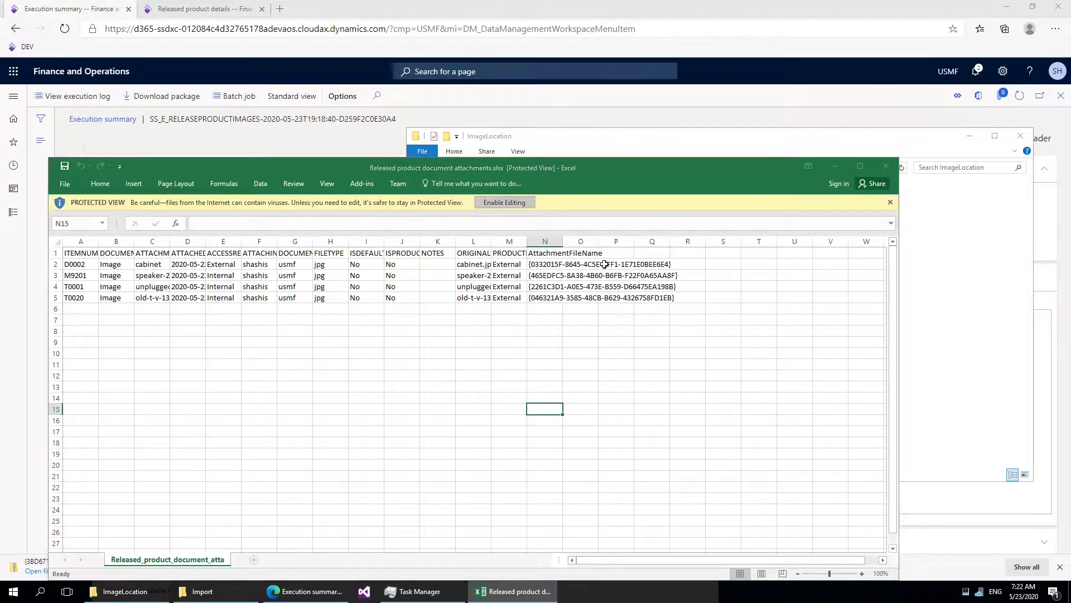
drag(115, 235, 631, 261)
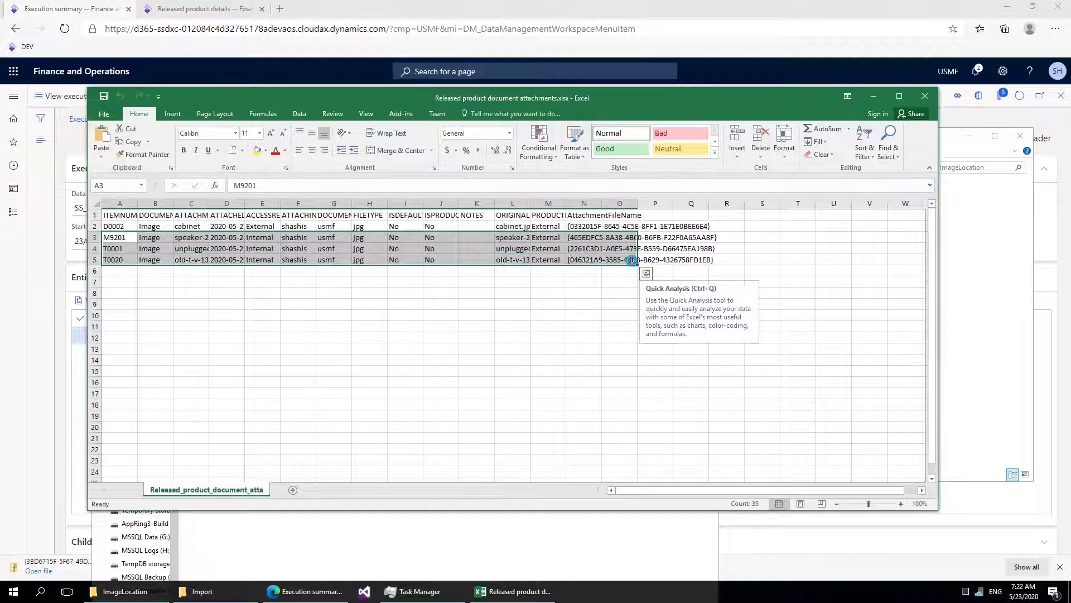
key(Delete)
Uncover the ImageLocation files behind the workbook and set row 2's item number to T0002 and ATTACHMENTDESCRIPTION to Projector television
click(119, 226)
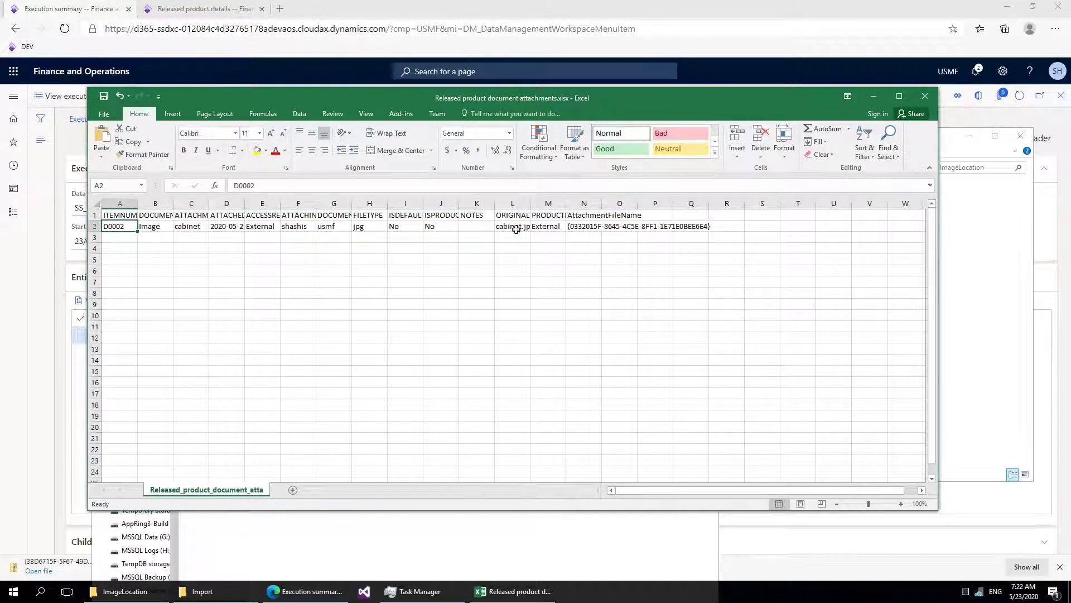
drag(521, 98, 619, 254)
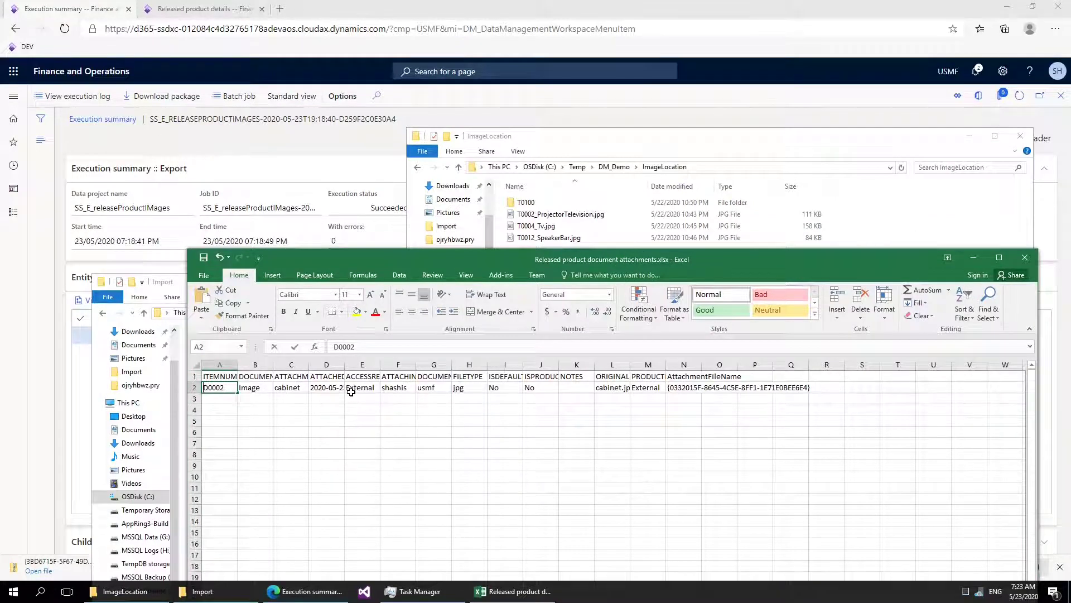
text(T)
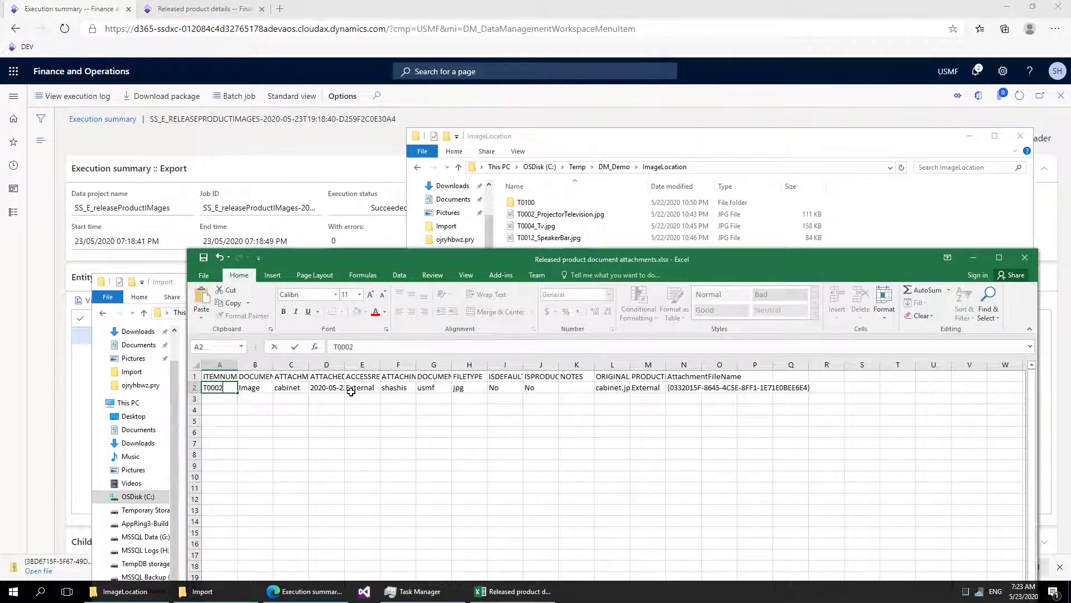
key(Tab)
key(Tab)
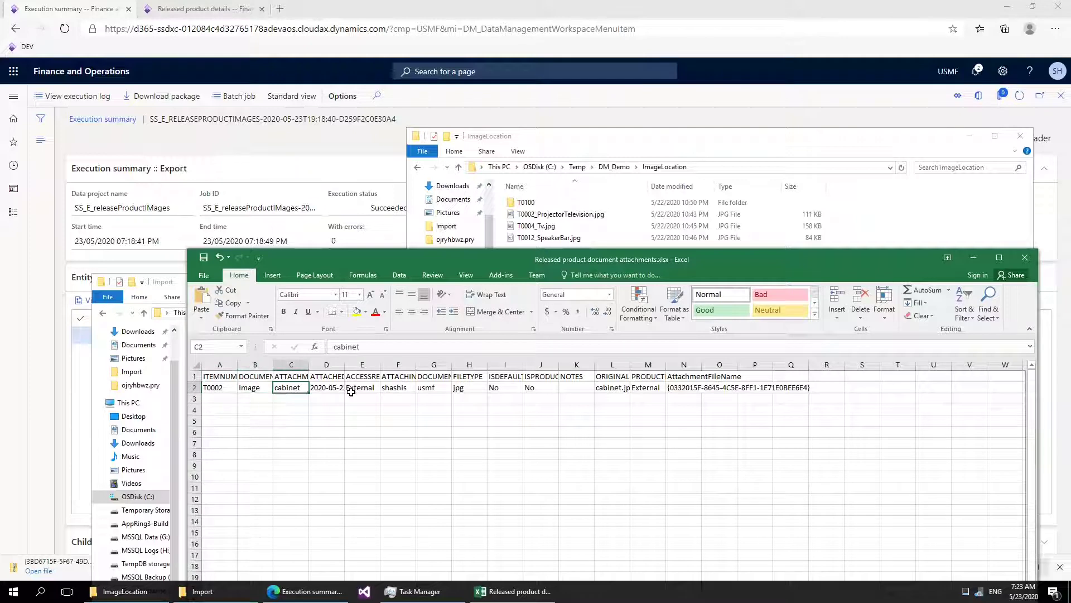
key(Up)
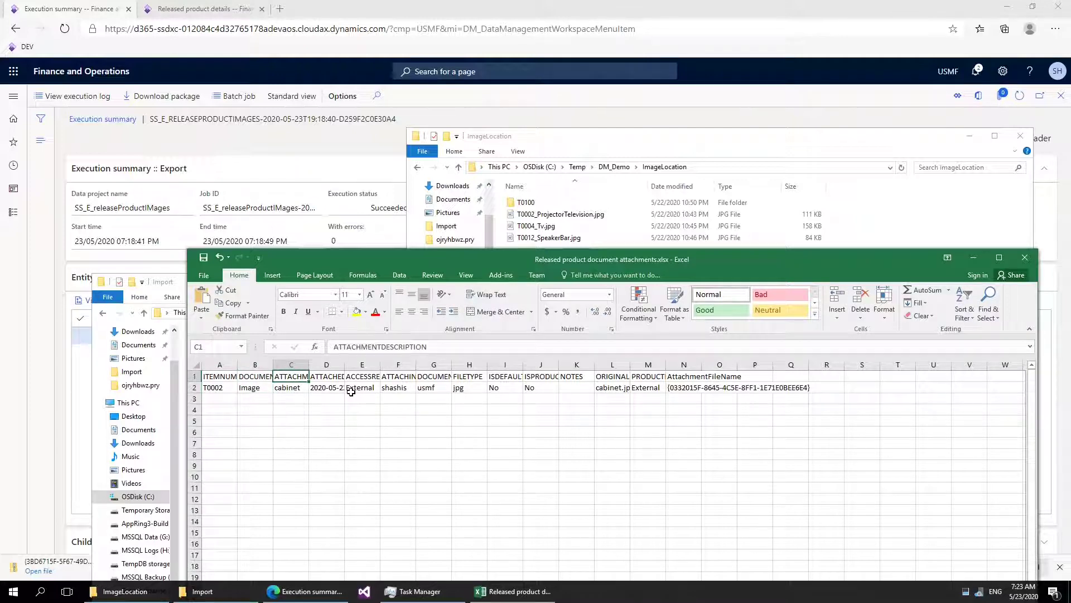
key(Down)
text(Pro)
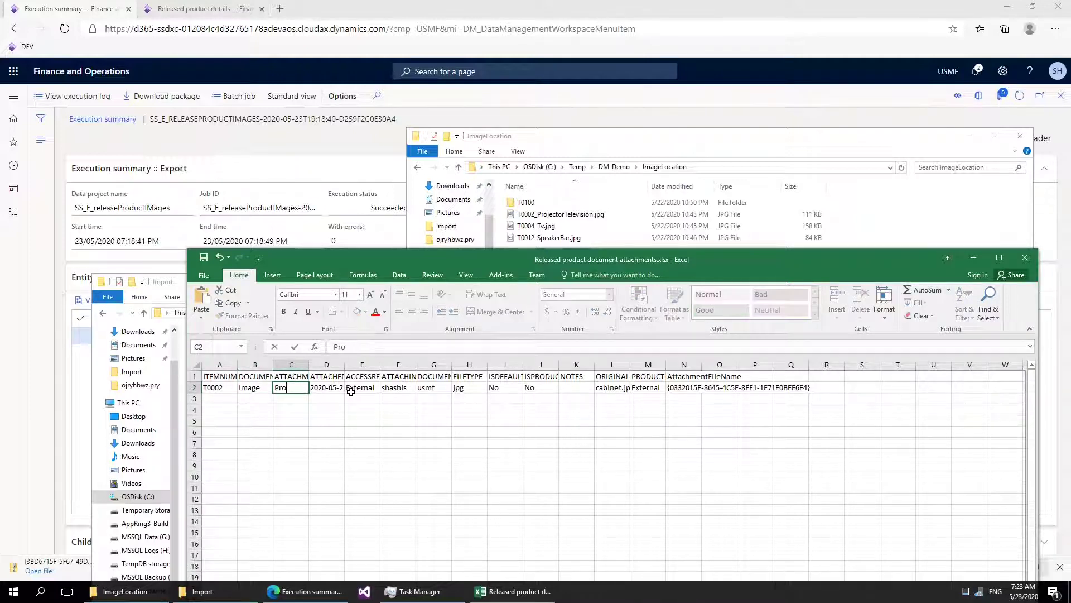
text(jector television)
key(Tab)
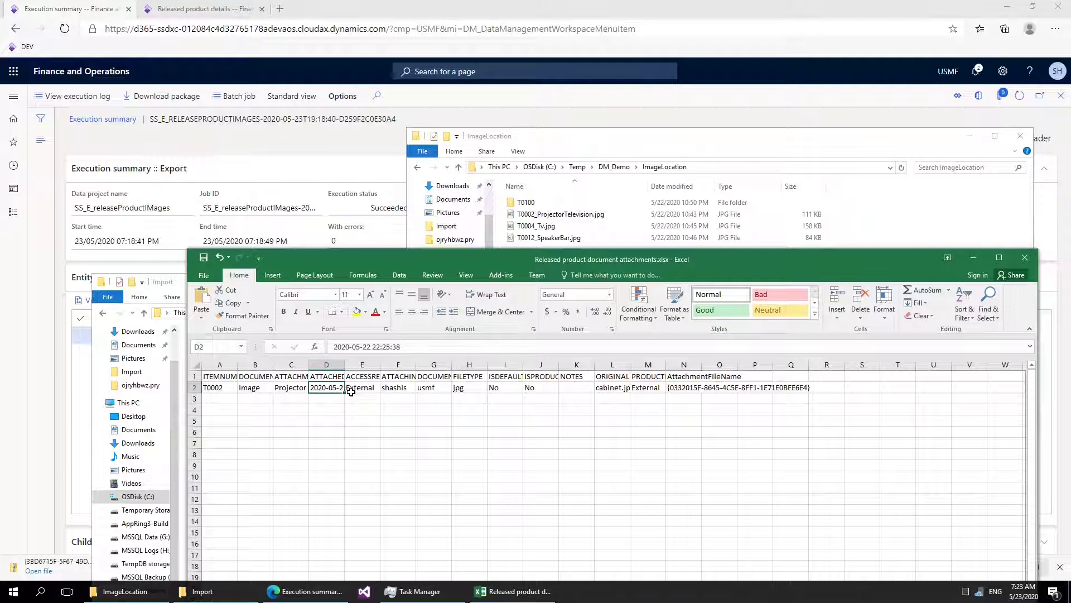
Delete the attachment date-time column and the column holding the attaching user's name from the worksheet
key(Up)
key(Down)
right_click(336, 365)
click(362, 453)
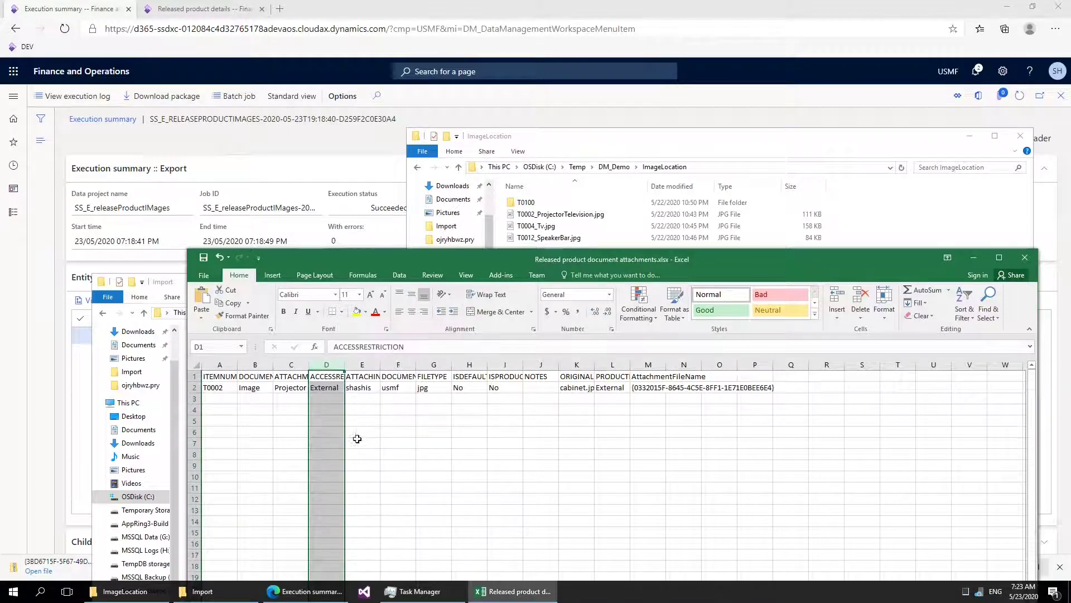
click(331, 377)
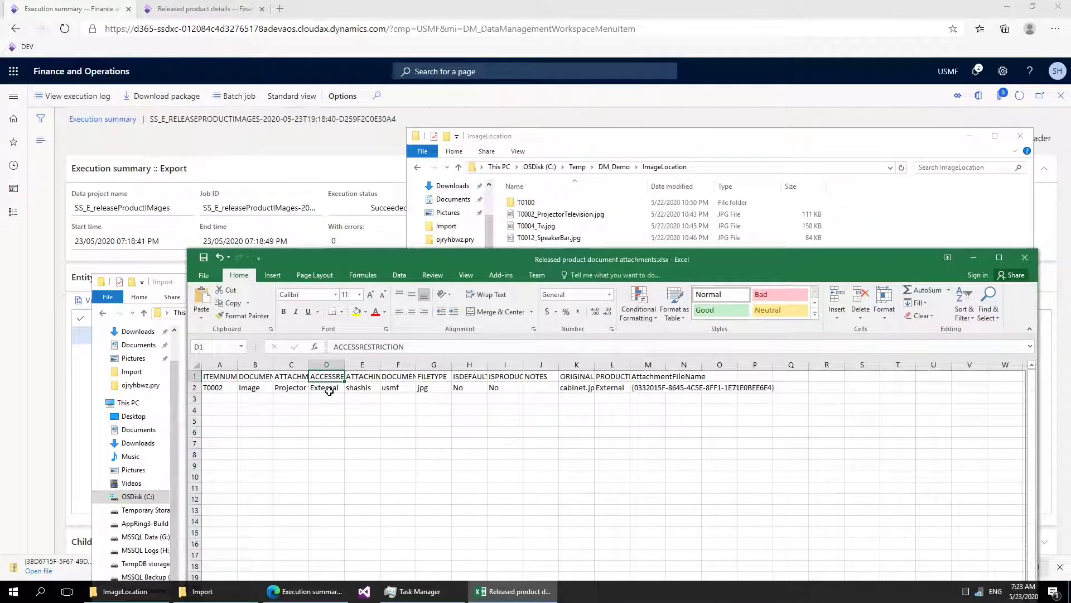
click(362, 388)
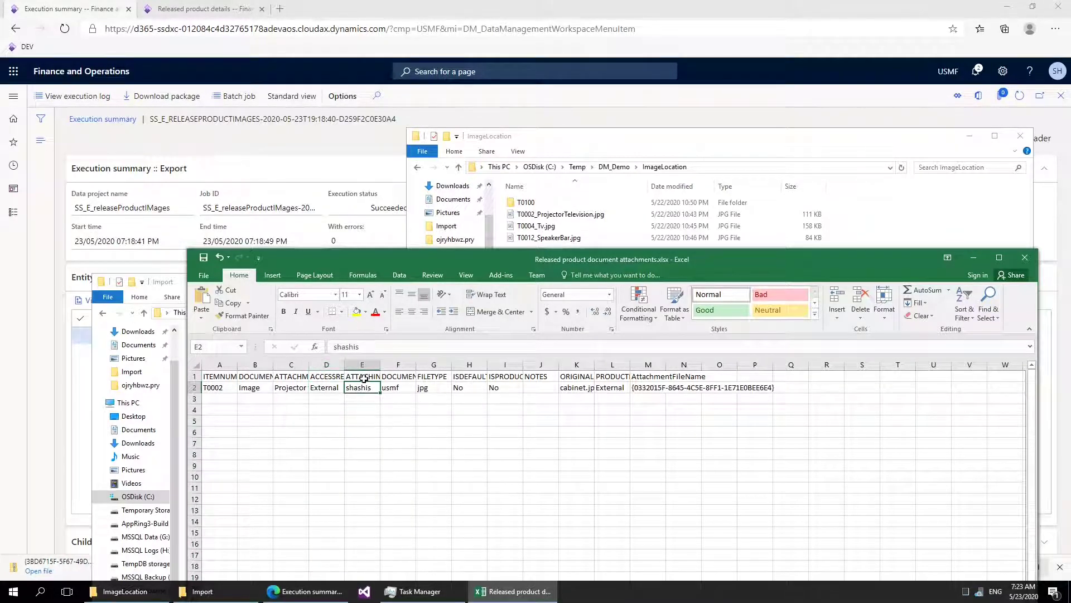
right_click(369, 364)
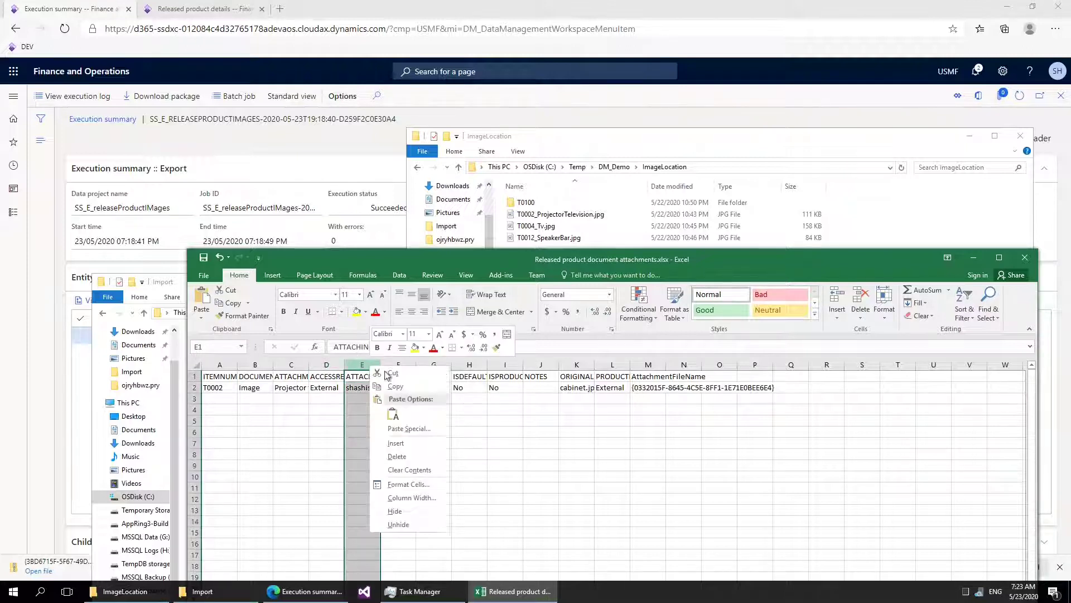
click(398, 456)
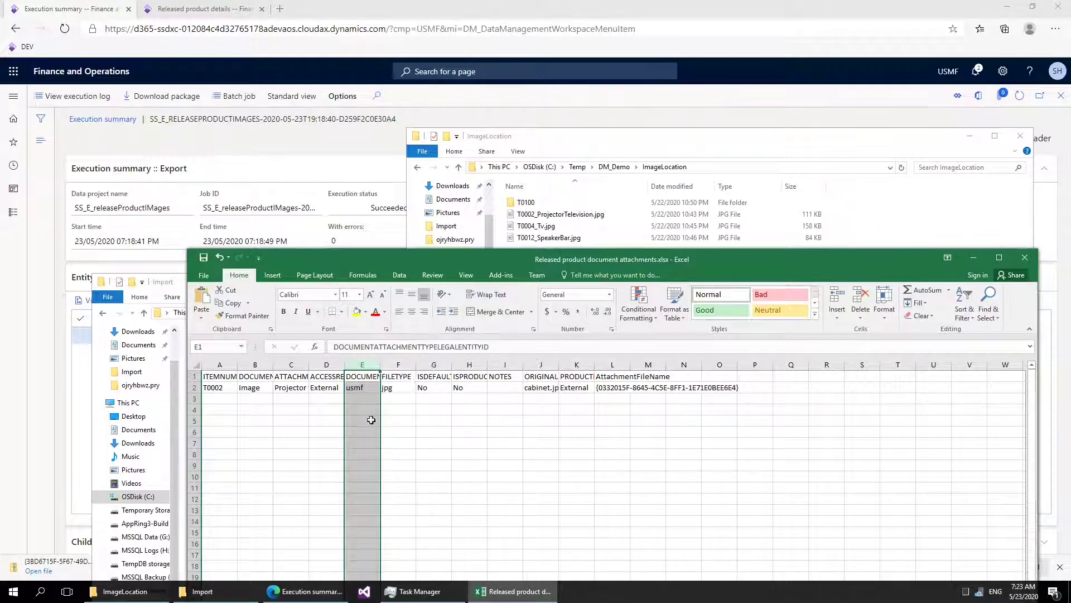
Clear the FILETYPE and ORIGINALFILENAME values in the T0002 row, keeping usmf as the legal entity
click(367, 378)
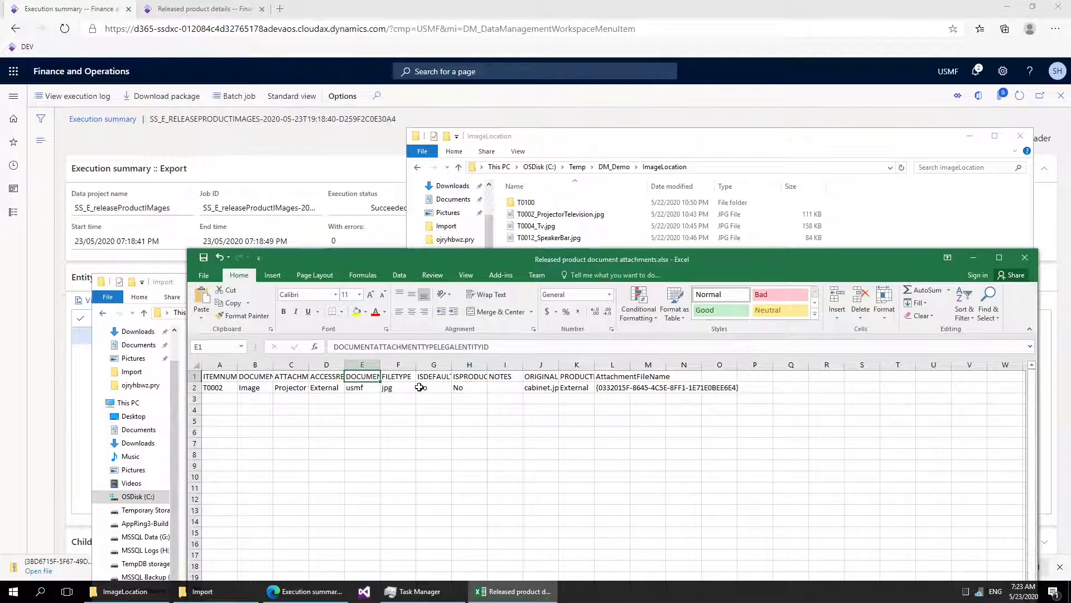
click(369, 389)
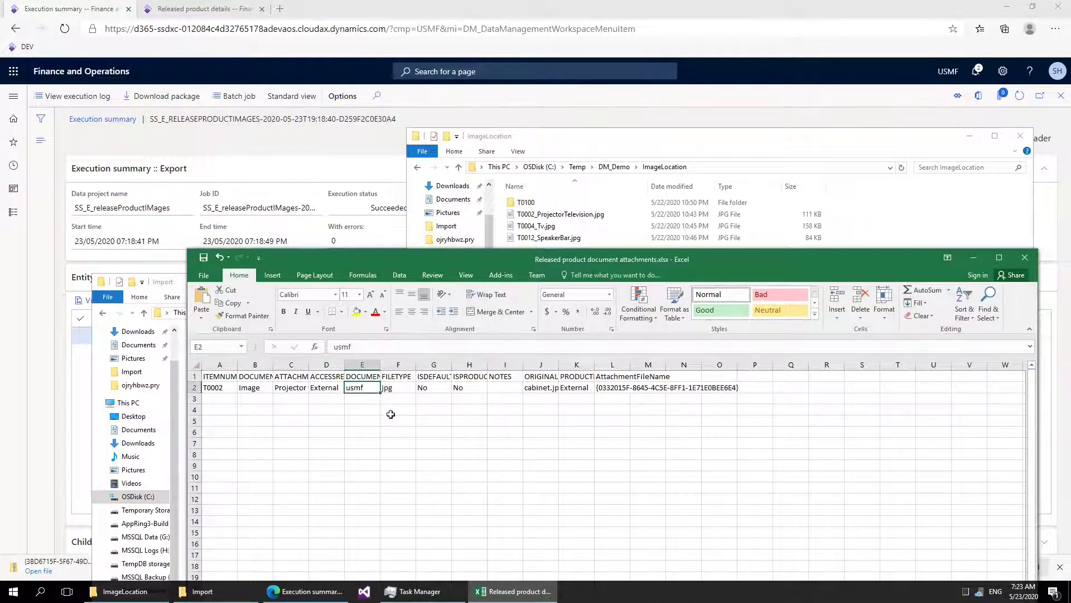
click(399, 387)
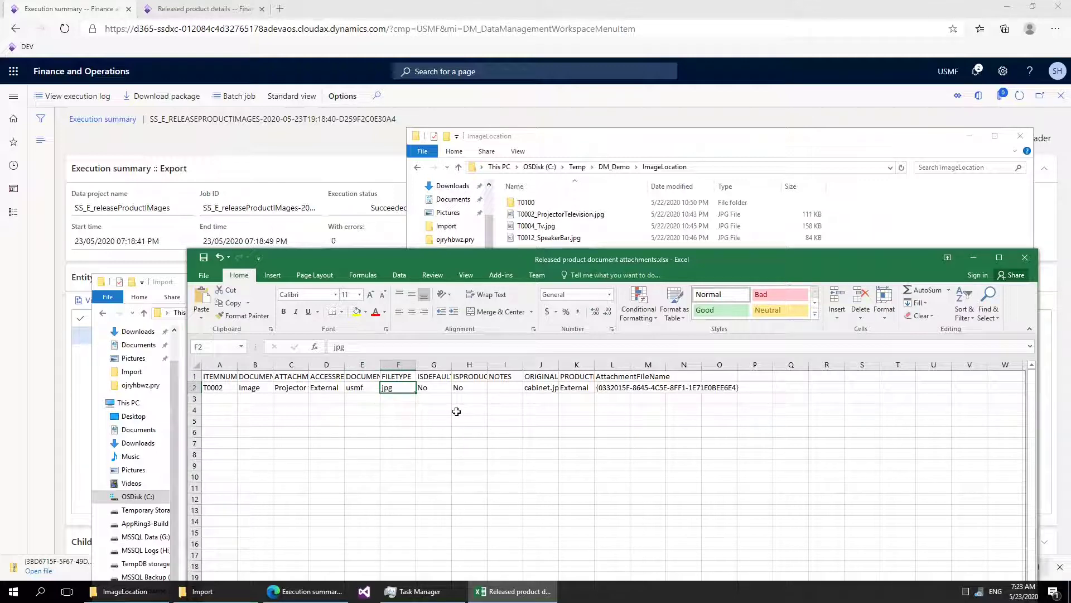
key(Delete)
key(Right)
key(Right)
key(Up)
key(Right)
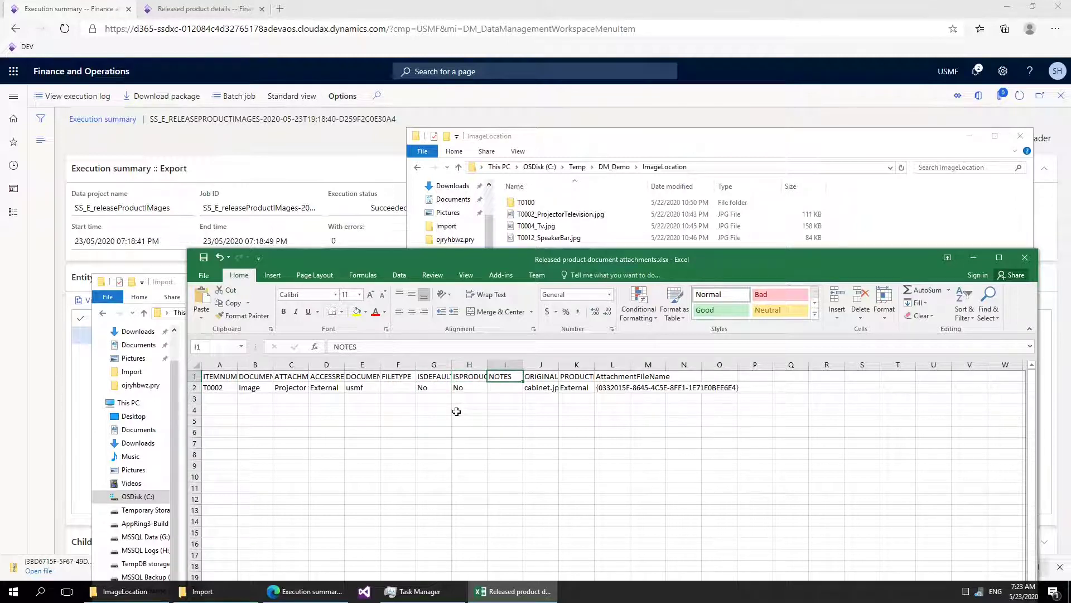
key(Right)
key(Down)
key(Delete)
key(Up)
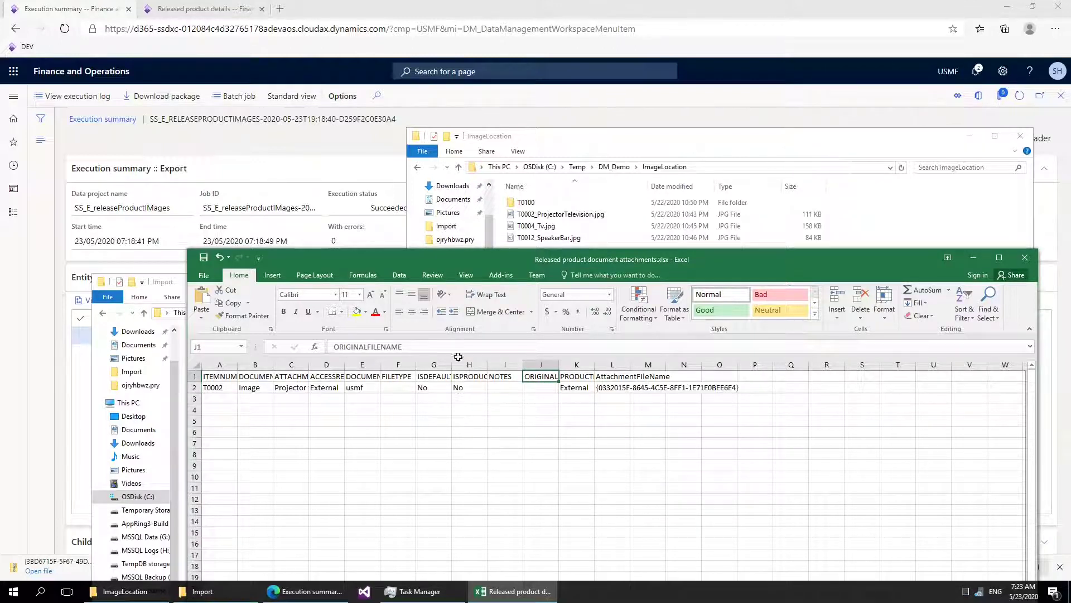
Check the PRODUCTIMAGEUSAGE value and clear the AttachmentFileName value in the T0002 row
click(577, 377)
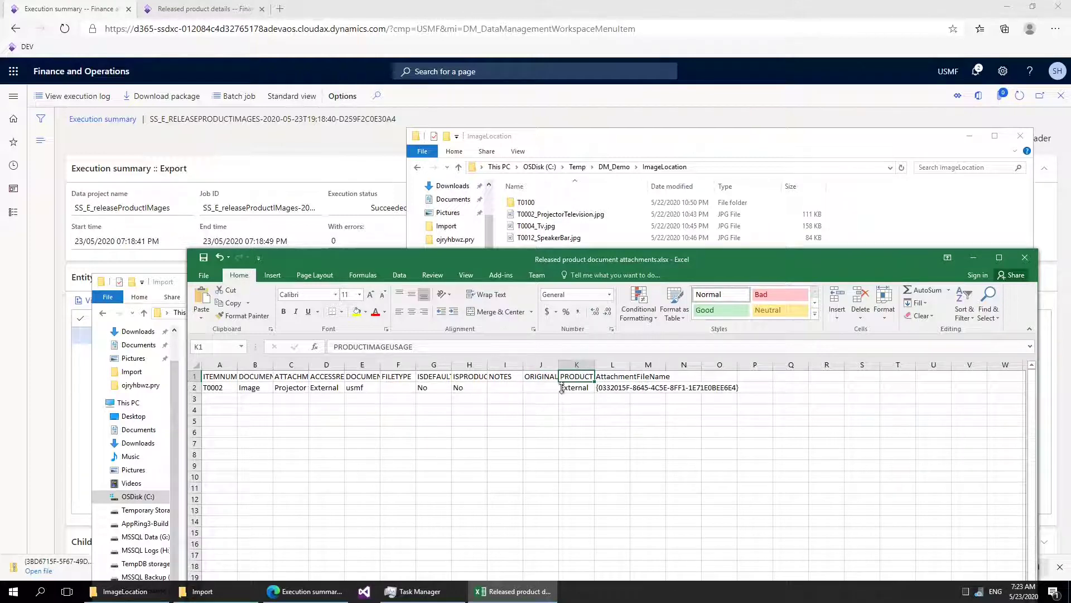
click(563, 388)
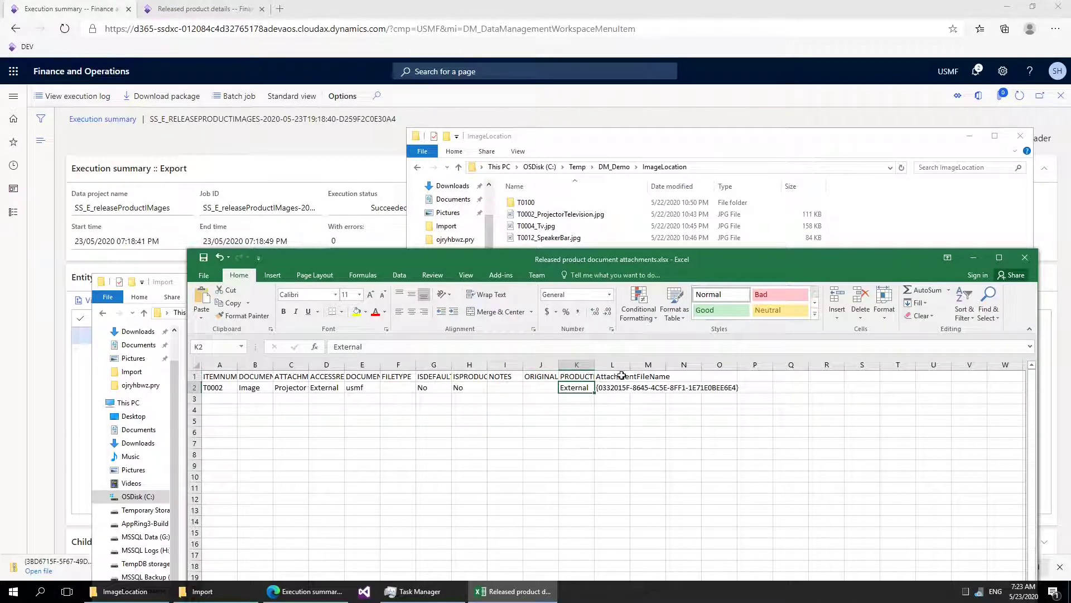
click(618, 388)
key(Delete)
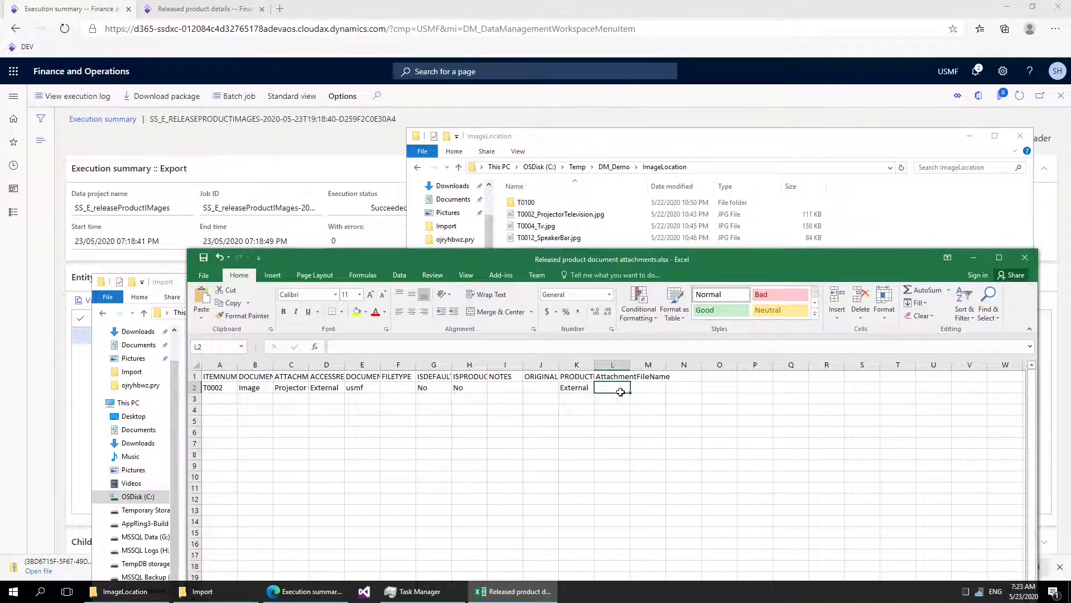
Copy the full path of T0002_ProjectorTelevision.jpg in ImageLocation into the AttachmentFileName cell of the T0002 row
click(560, 214)
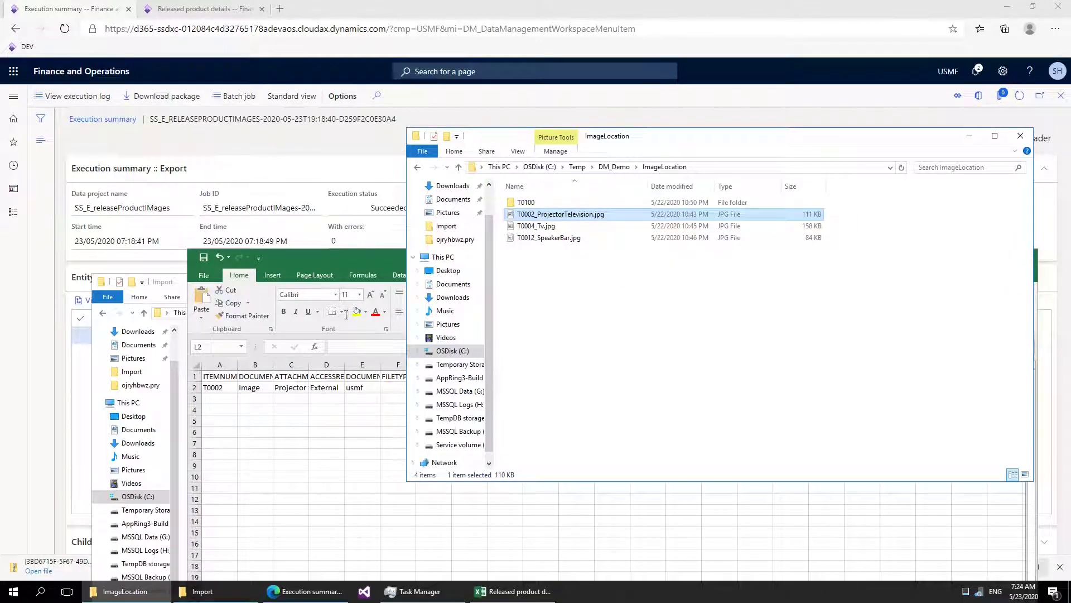
click(341, 260)
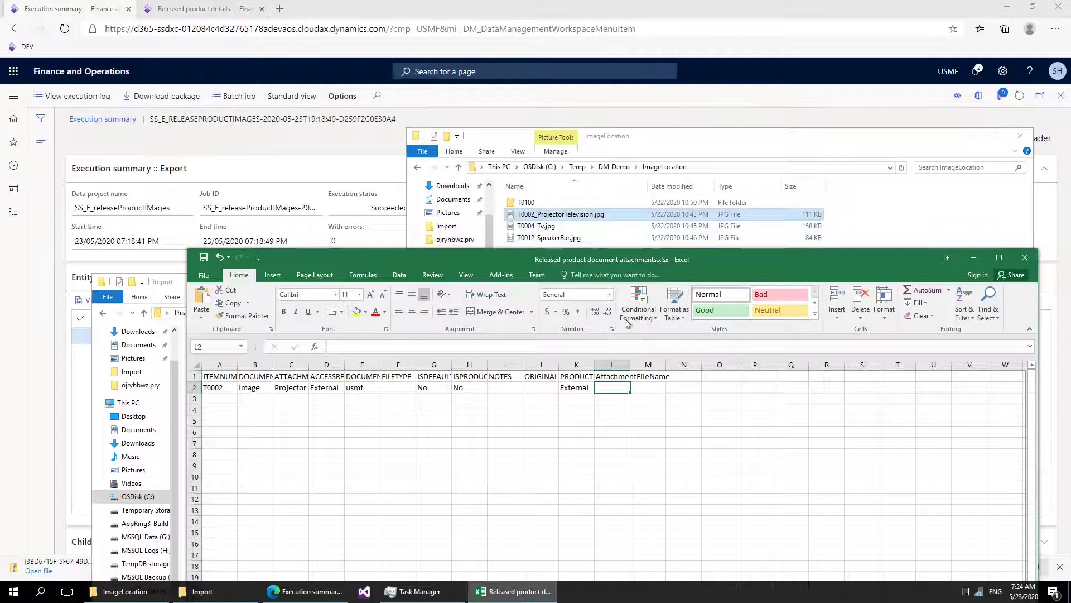
click(574, 217)
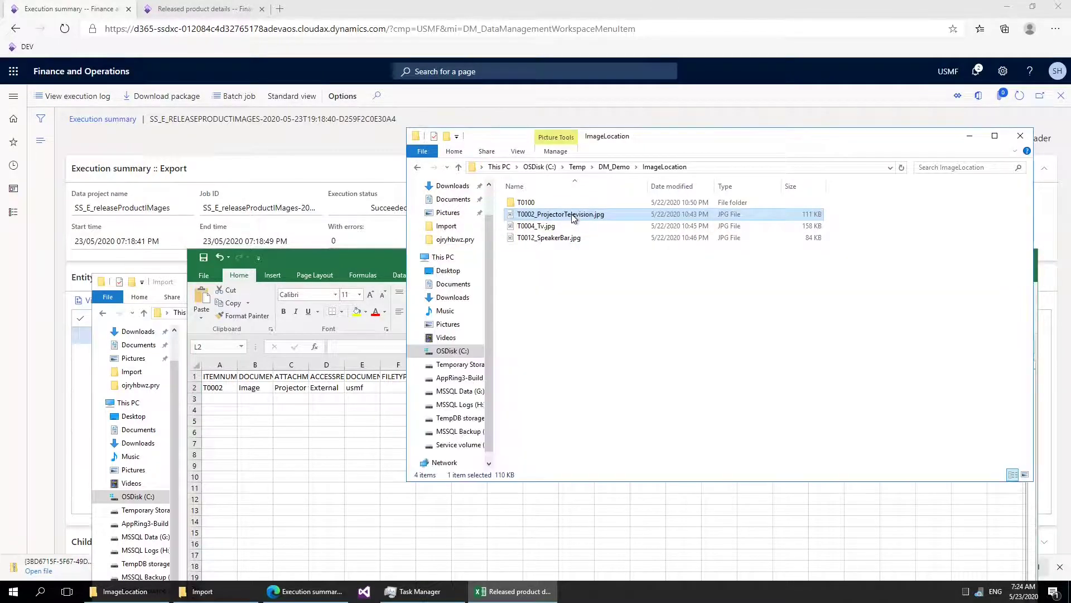
right_click(574, 217)
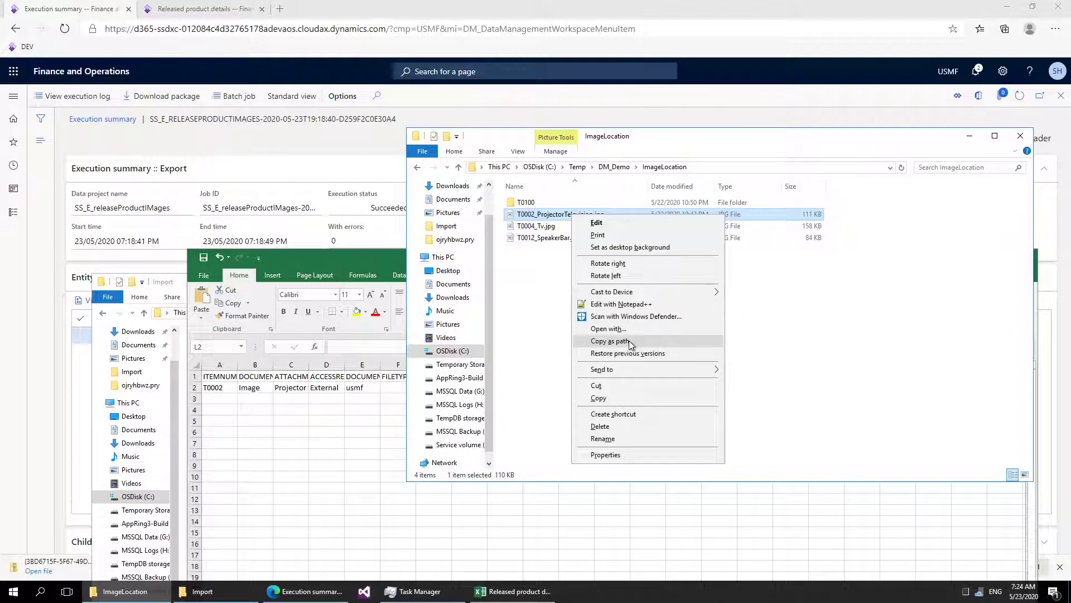
click(609, 341)
click(514, 591)
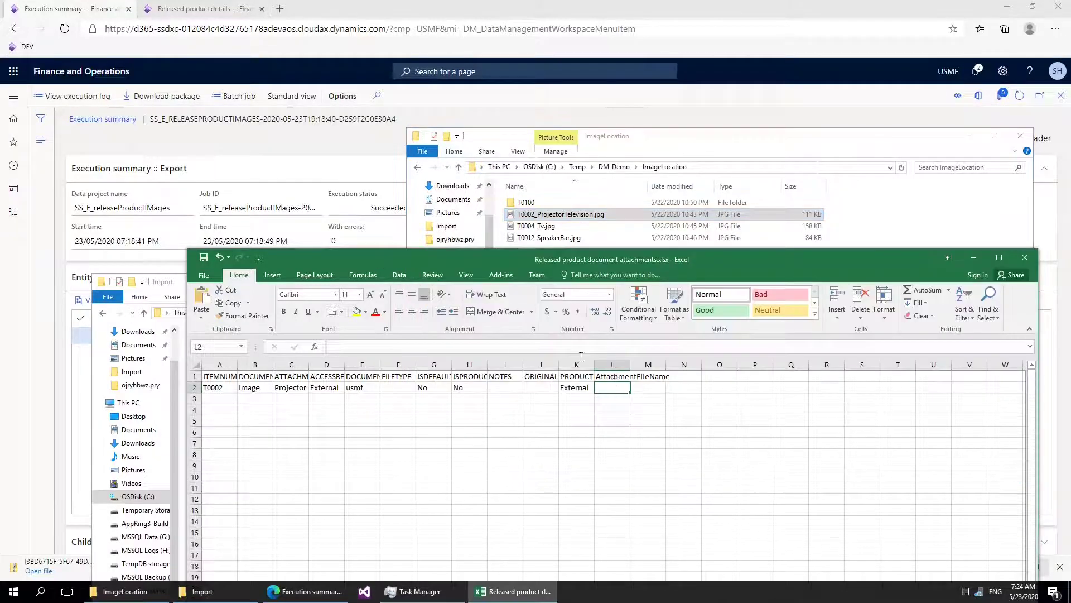
text(C:\Temp\DM_Demo\ImageLocation\T0002_ProjectorTelevision.jpg)
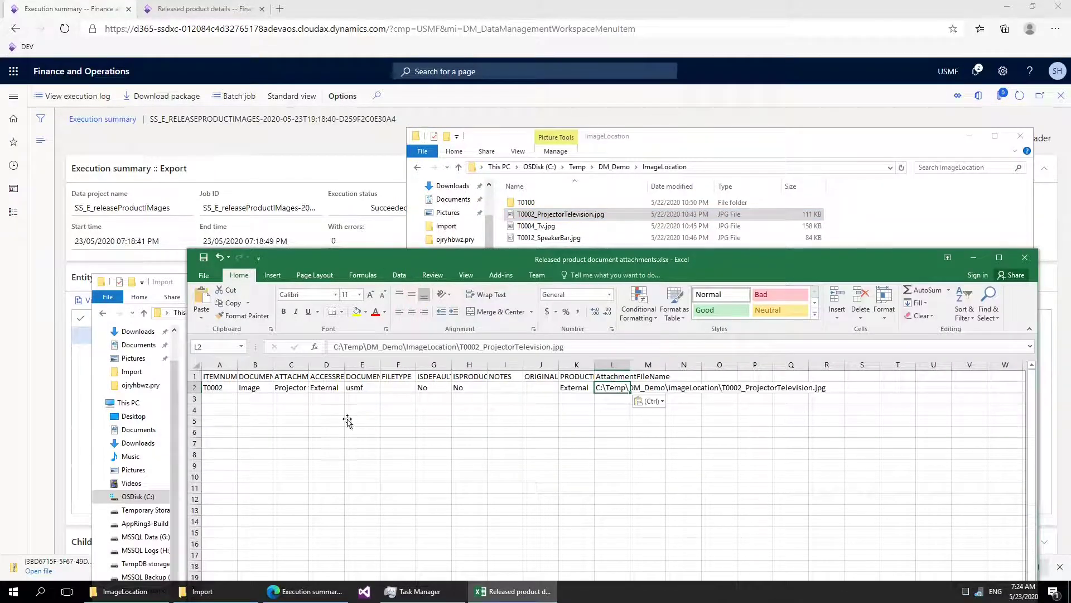
Start row 3 with item number T0004, document type Image, description TV, access restriction External and legal entity usmf
click(235, 399)
text(T0002)
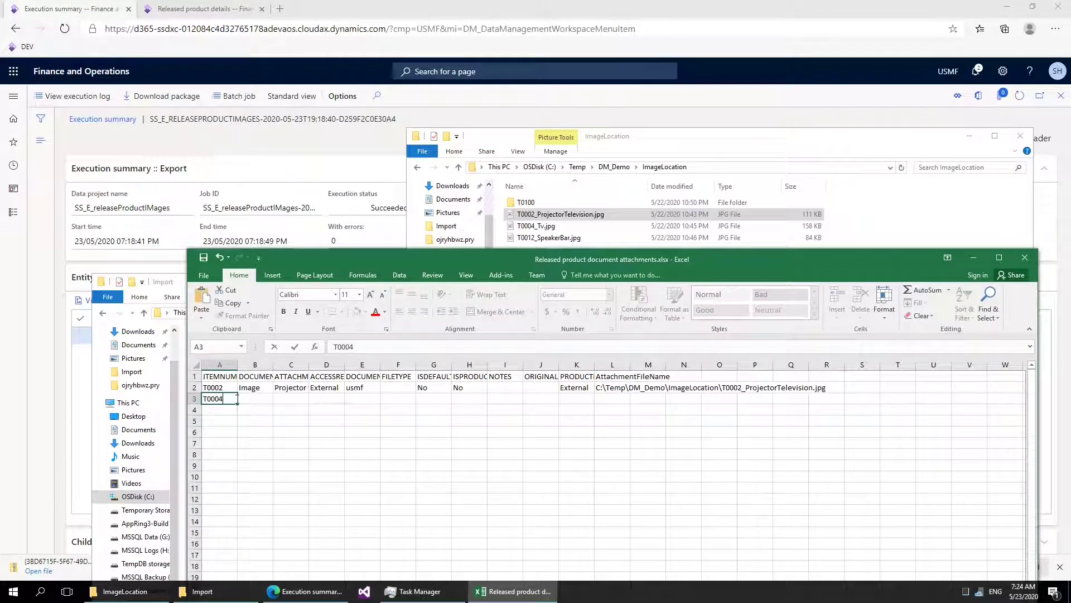
key(Tab)
text(Image)
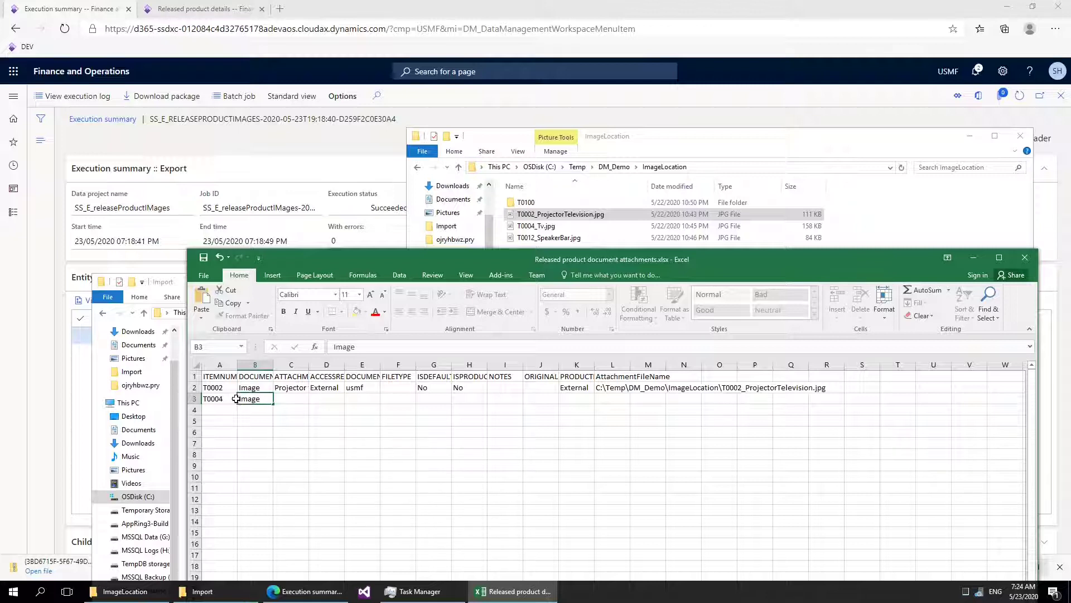
key(Tab)
text(TV)
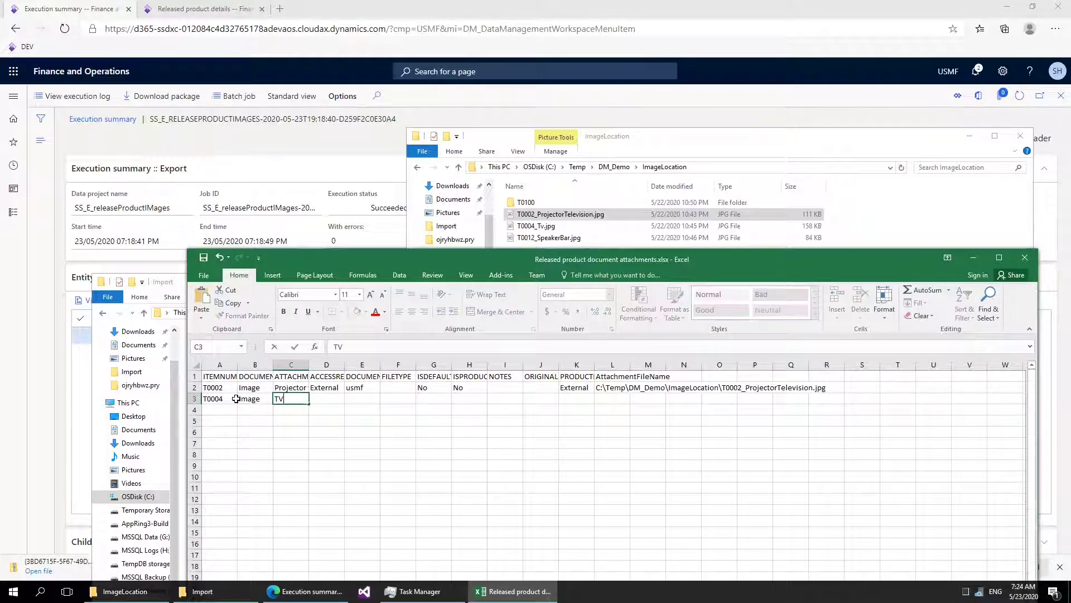
key(Tab)
text(External)
key(Tab)
text(usmf)
key(Tab)
key(Tab)
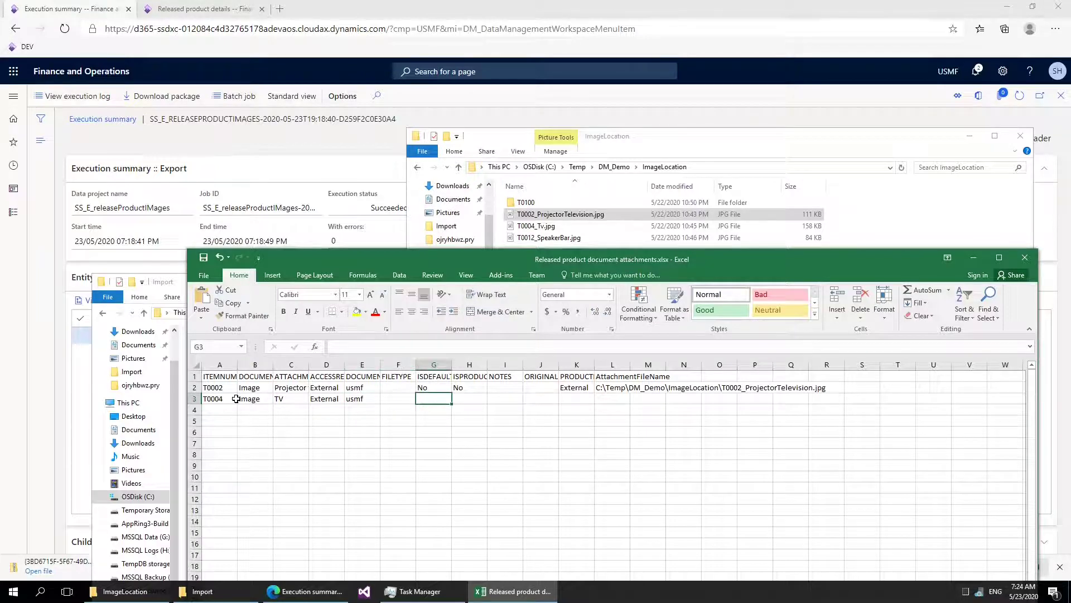
Enter No in both yes/no columns of the T0004 row and set its PRODUCTIMAGEUSAGE to External
text(No)
key(Tab)
text(No)
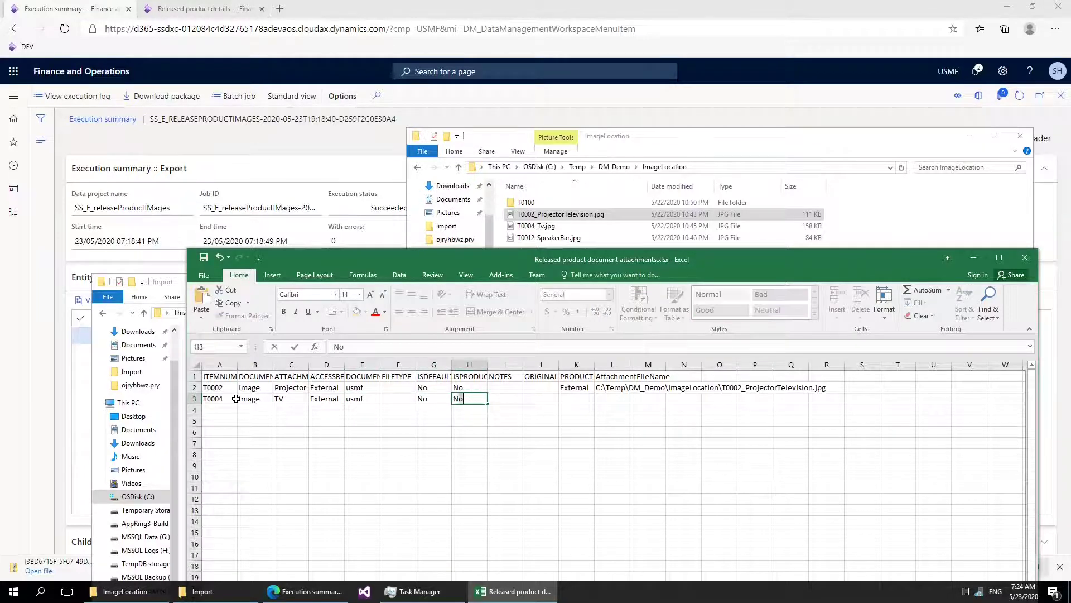
key(Tab)
key(Tab)
key(Tab)
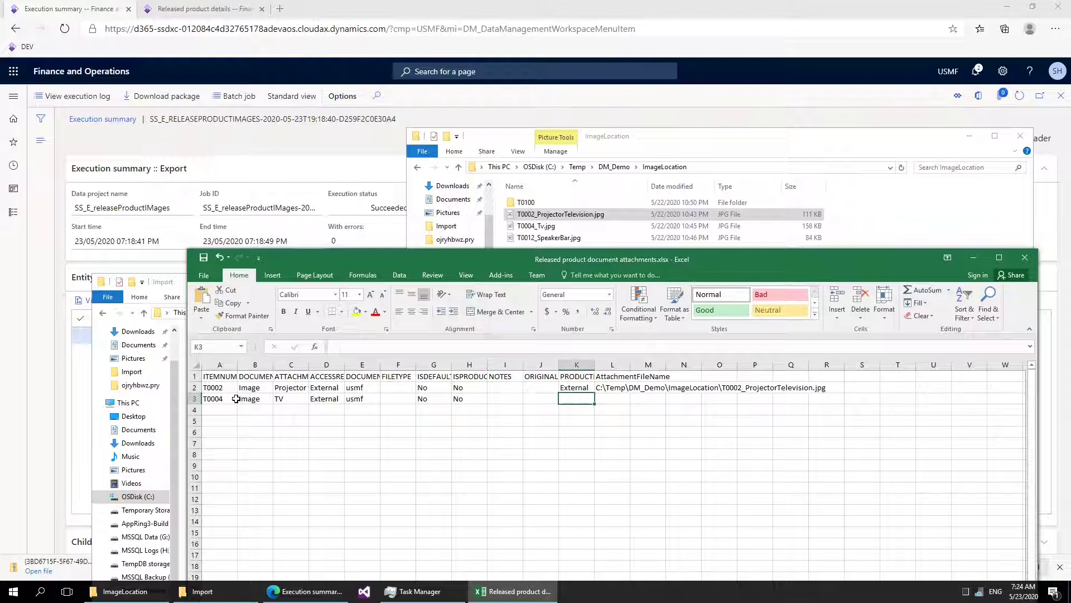
text(External)
key(Tab)
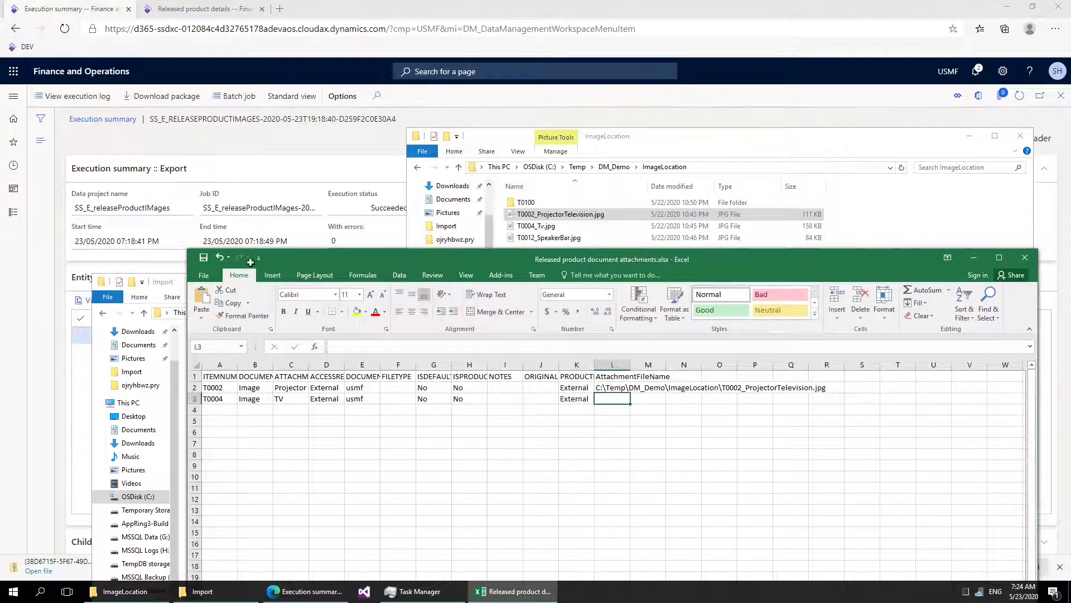
Copy the full path of T0004_Tv.jpg into the AttachmentFileName cell of the T0004 row
click(550, 227)
right_click(550, 226)
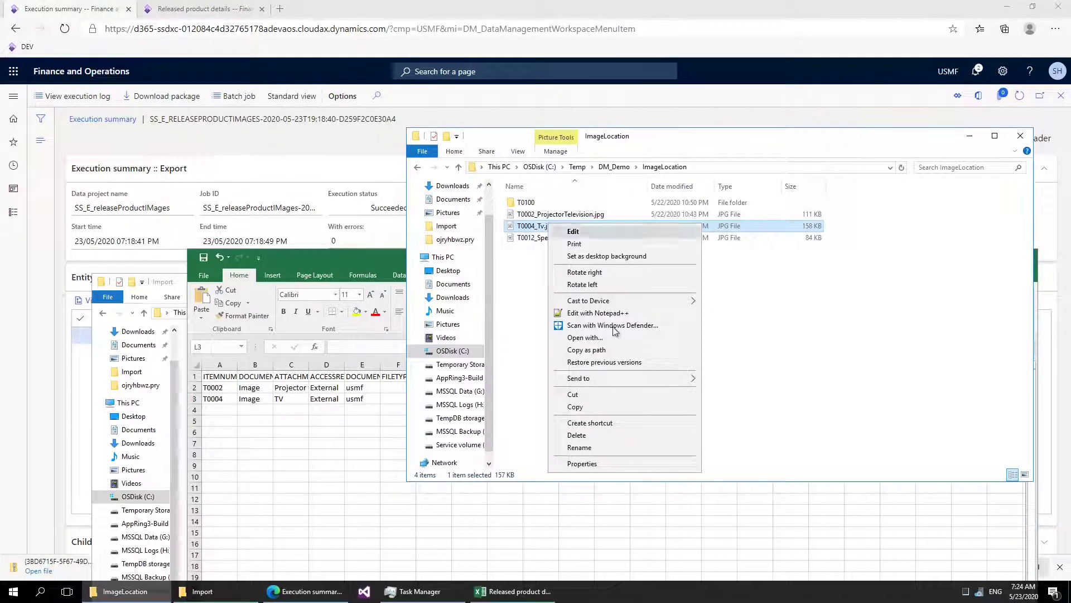
click(615, 348)
click(388, 264)
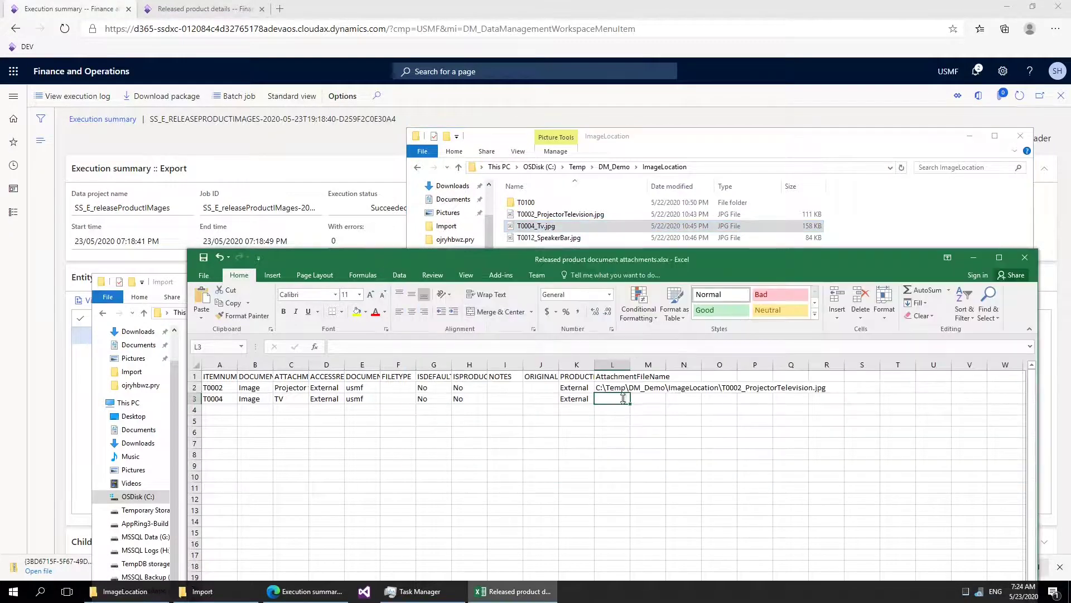
key(ctrl+v)
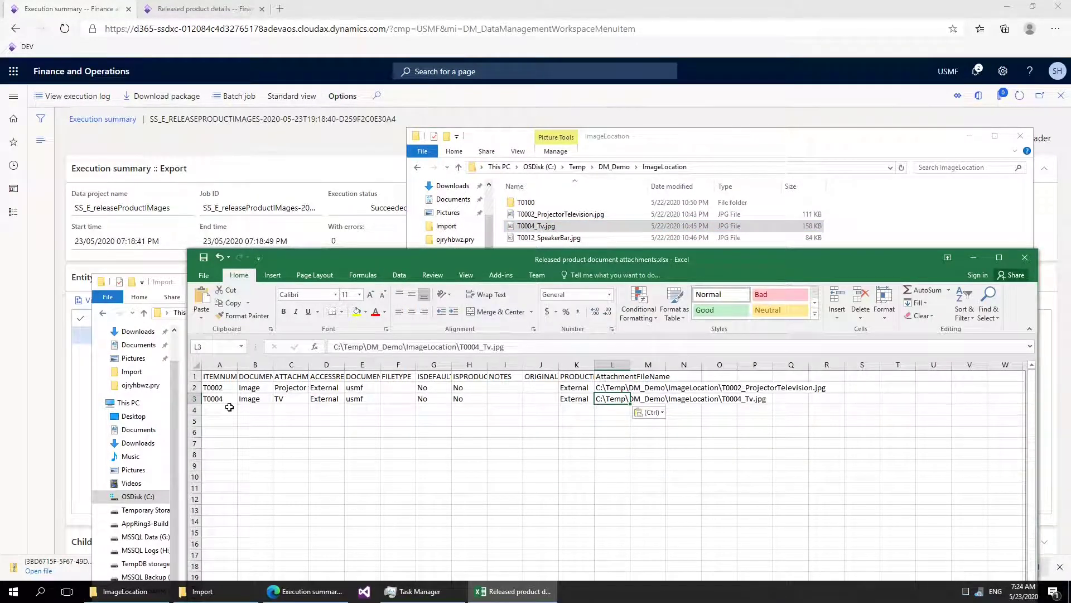
Open the T0100 image folder and copy the full path of T0100_miniSpeaker.jpg into row 4's AttachmentFileName cell
double_click(525, 203)
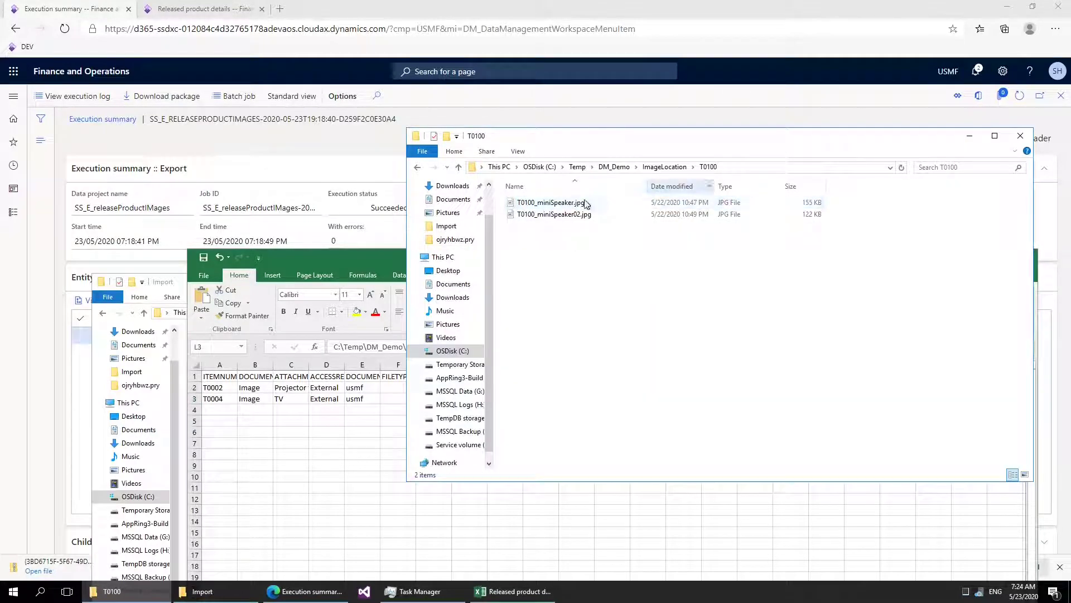
right_click(573, 207)
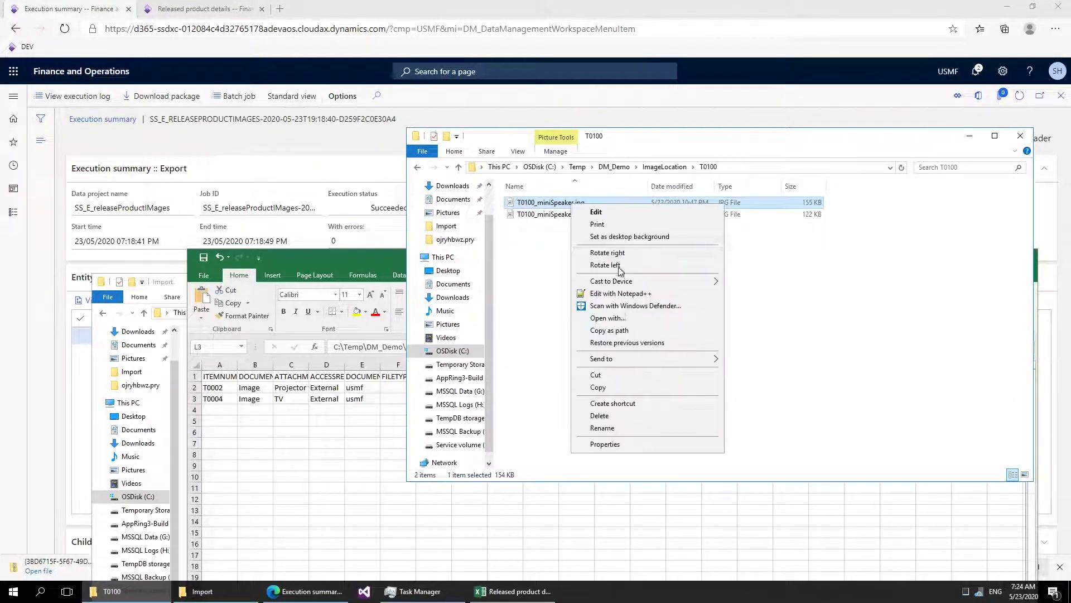
click(609, 331)
click(359, 259)
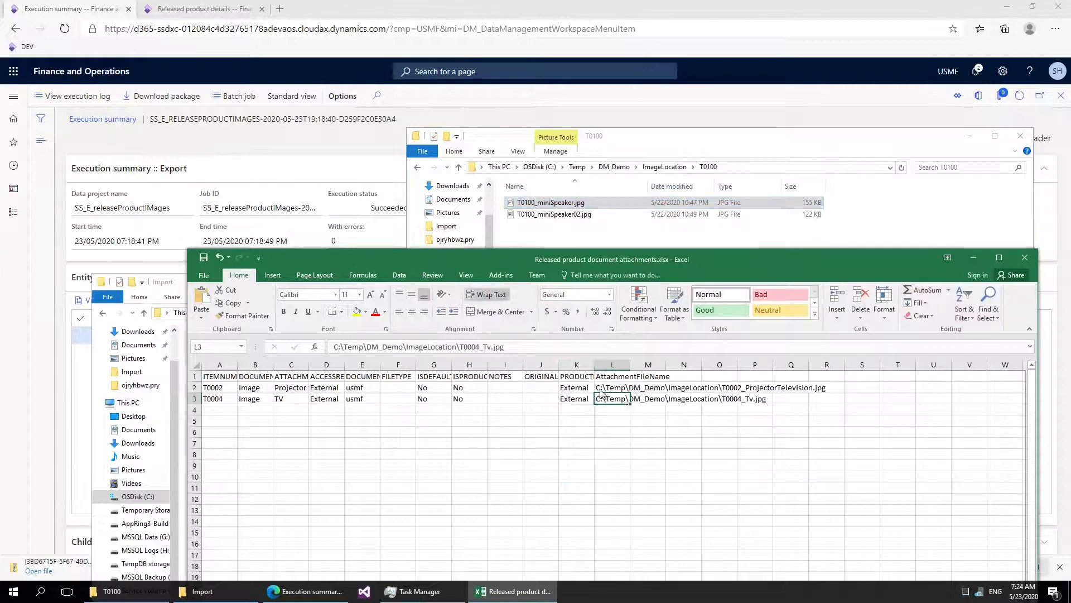
click(607, 409)
key(ctrl+v)
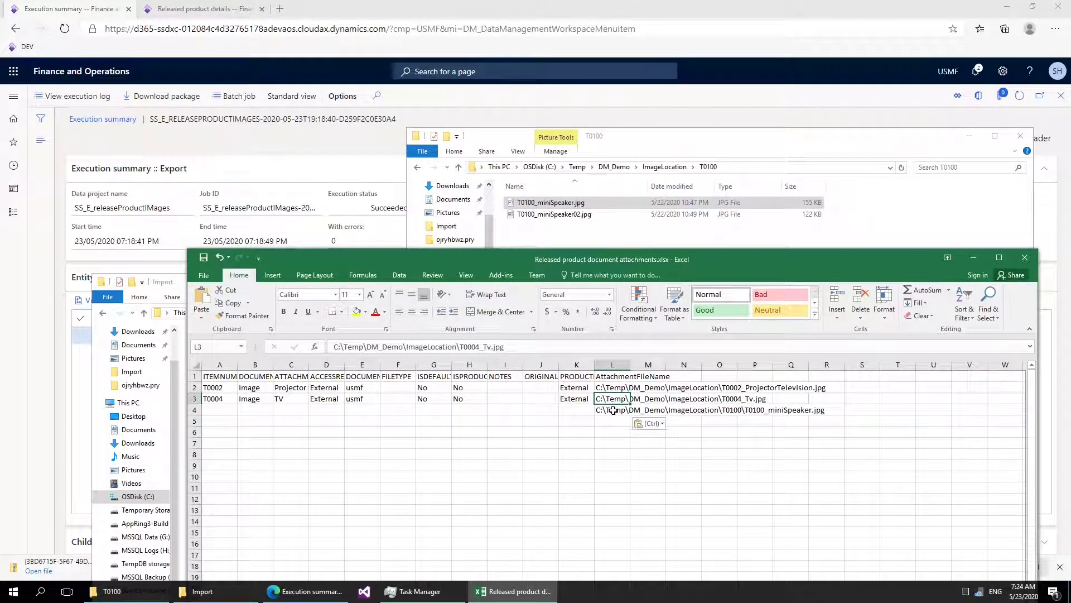
In row 4, set PRODUCTIMAGEUSAGE to External, the item number to T0100 and the document type to Image
click(585, 412)
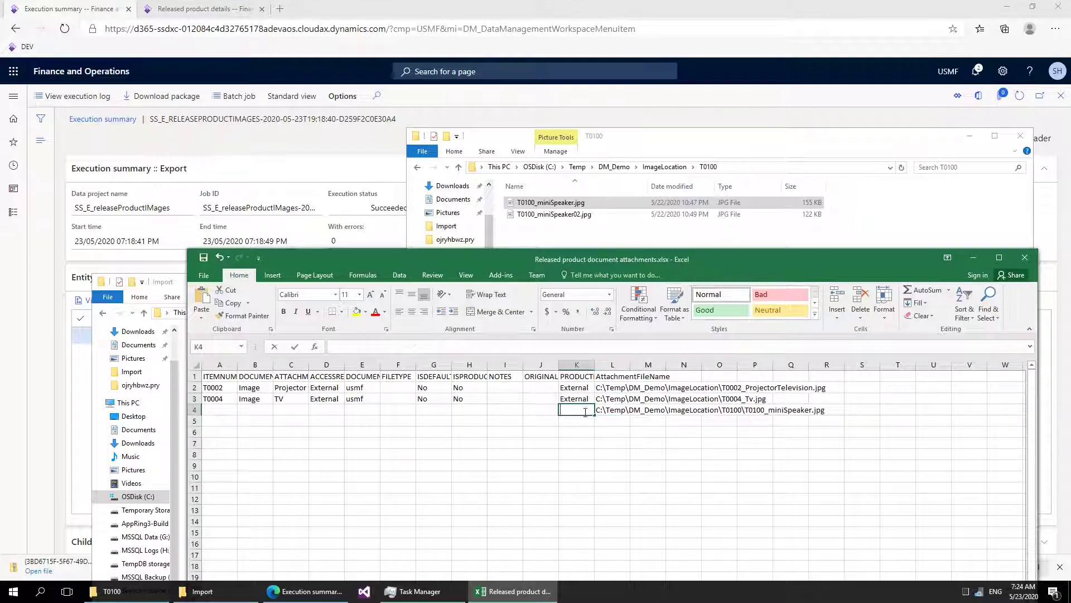
text(External)
key(Tab)
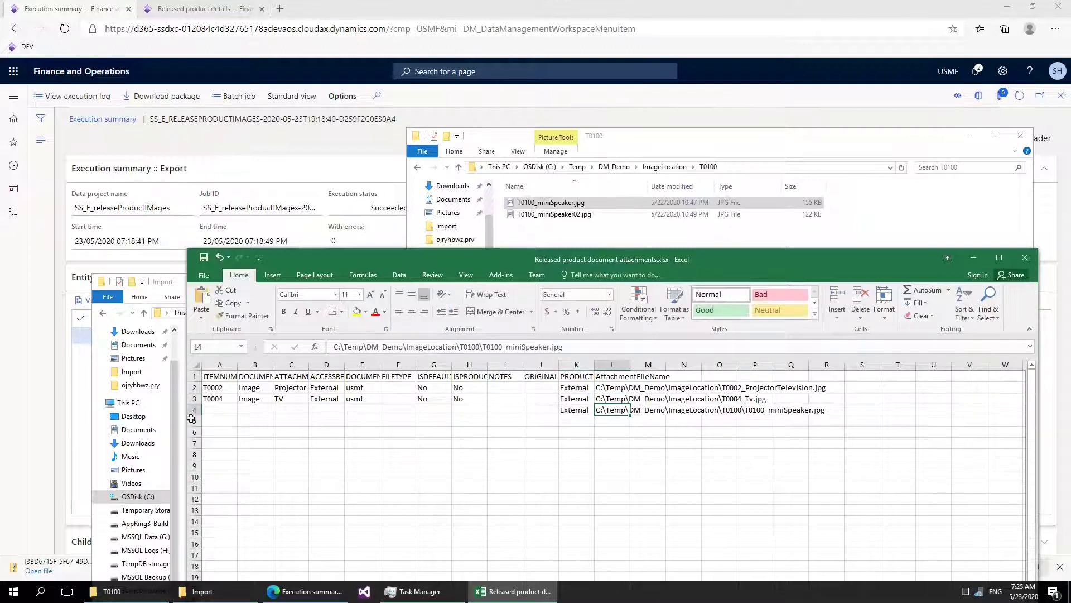
key(Home)
text(T)
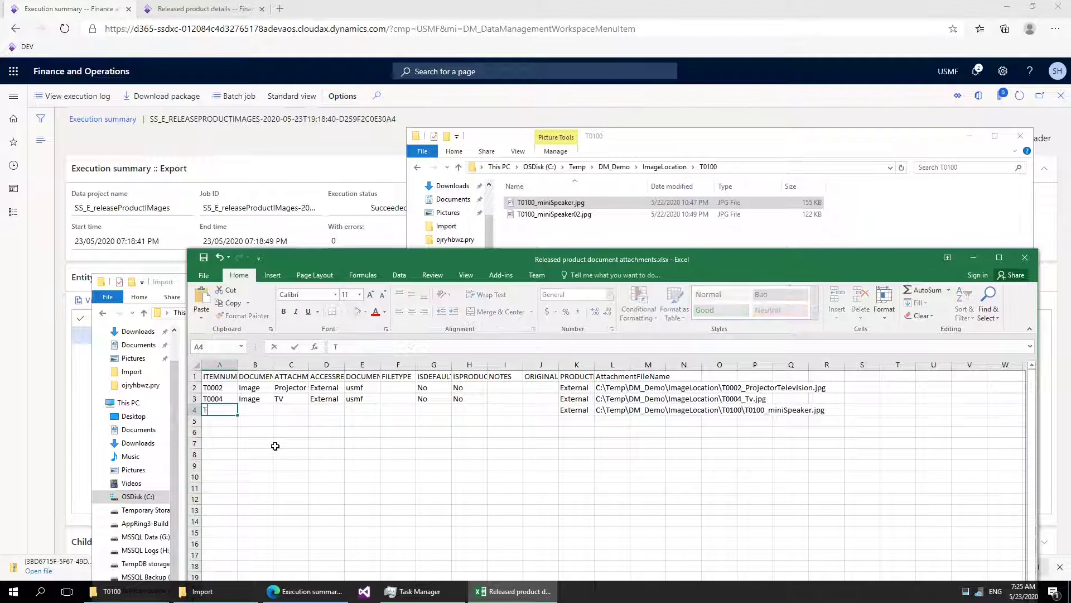
text(0100)
key(Tab)
text(Image)
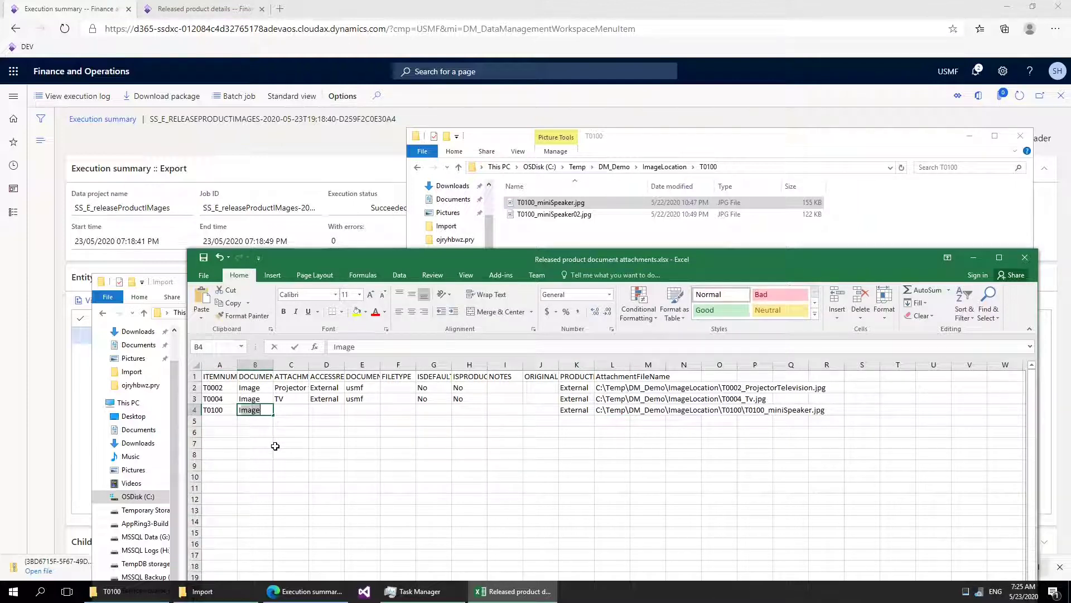
key(Tab)
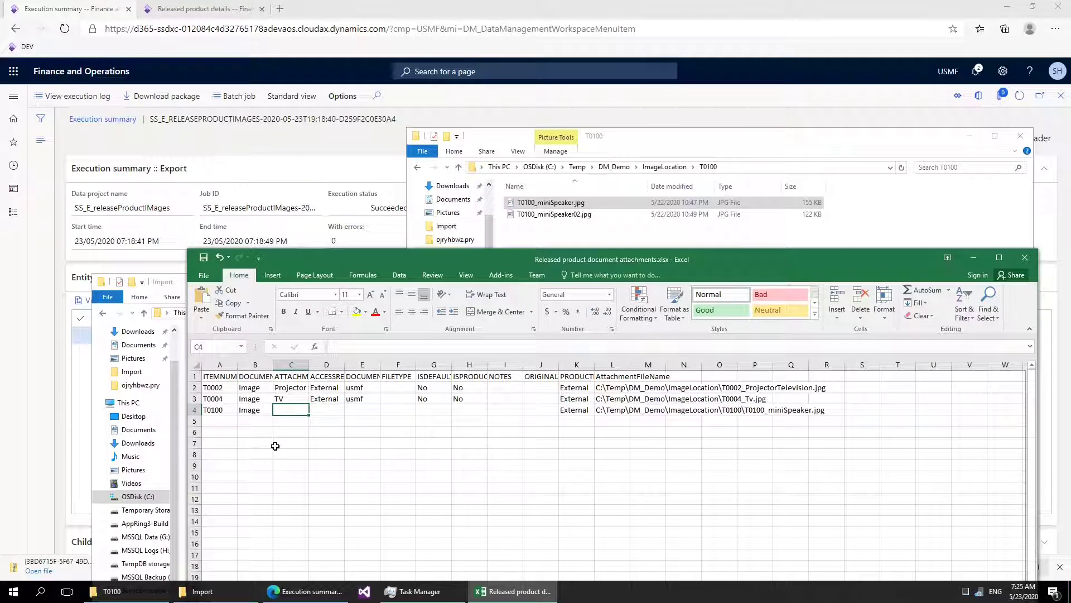
Set the T0100 row's description to mini speaker, its access restriction to External and its legal entity to usmf
key(Left)
key(Right)
text(mini speaker)
key(Tab)
text(External)
key(Tab)
text(usmf)
key(Tab)
key(Tab)
Copy the two No values from columns G and H of the T0004 row into the T0100 row
key(Up)
key(shift+Right)
key(ctrl+c)
key(Down)
key(ctrl+v)
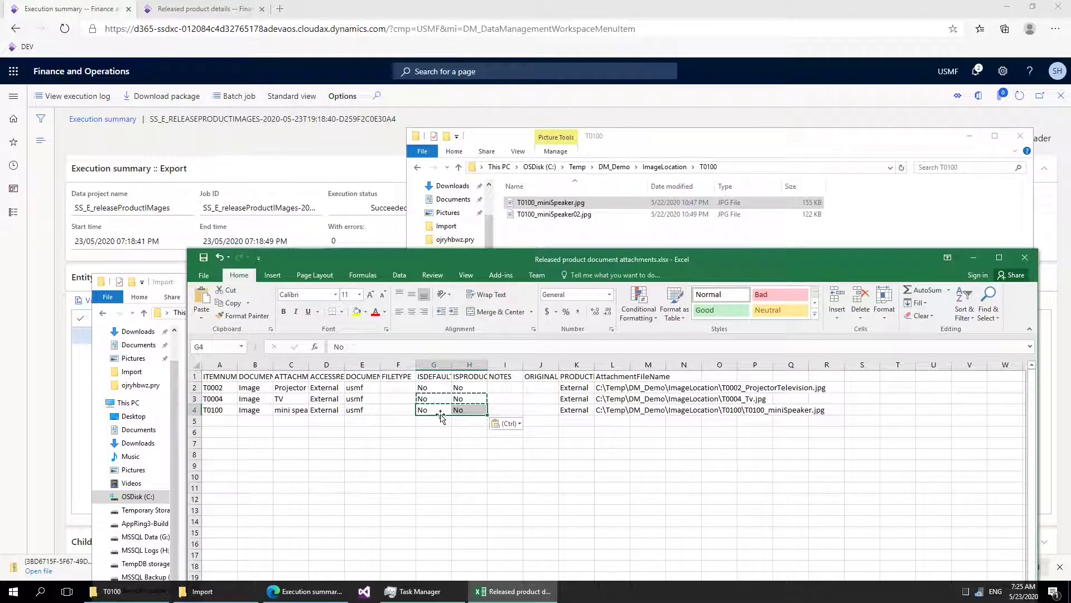
Clear the copy selection, save and close the attachments workbook, and bring the Import folder window forward
key(Left)
key(Left)
key(Escape)
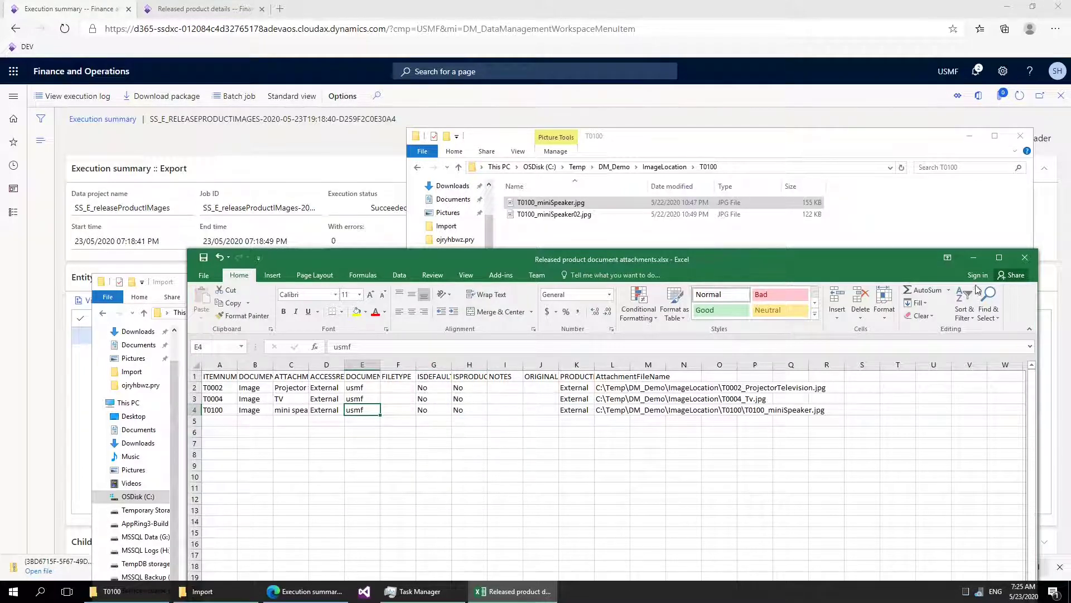
click(1026, 260)
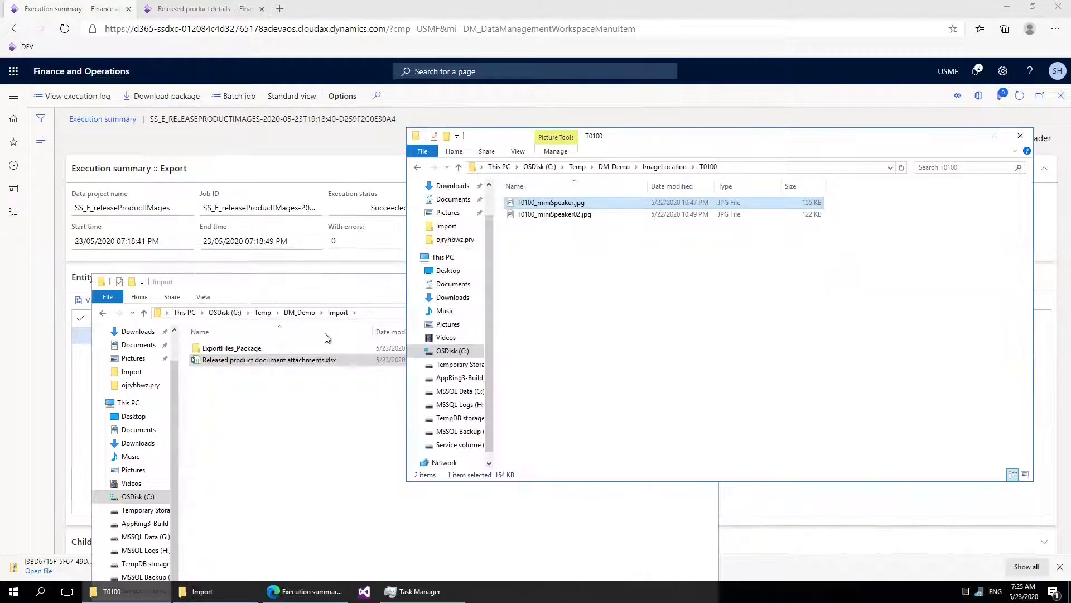
click(312, 437)
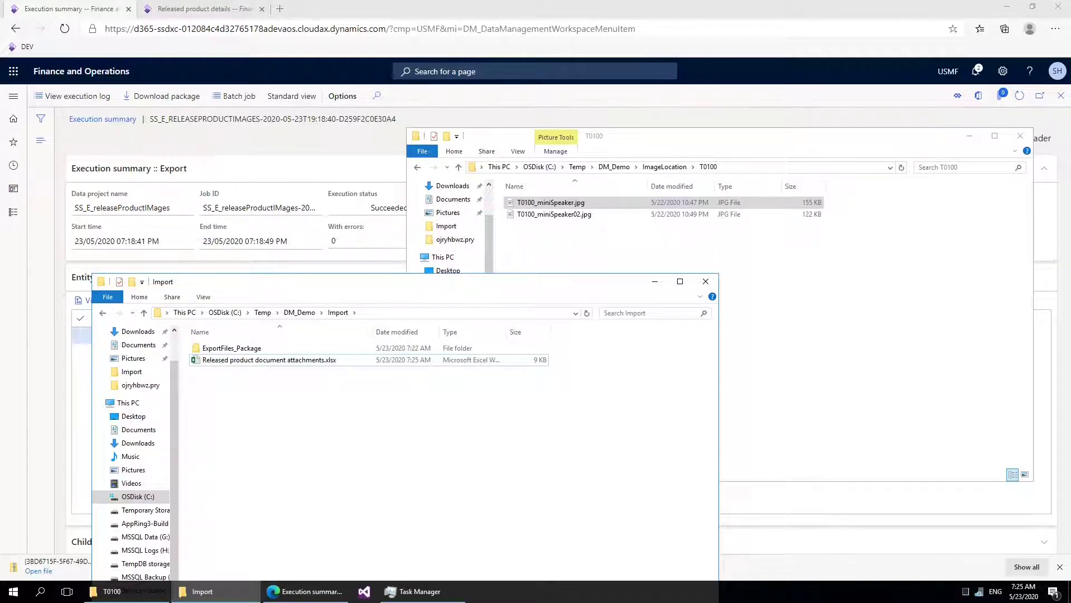
Open the raw GitHub page of FileUpload_ExcelResourceCreator.ps1 in a new browser tab
click(280, 9)
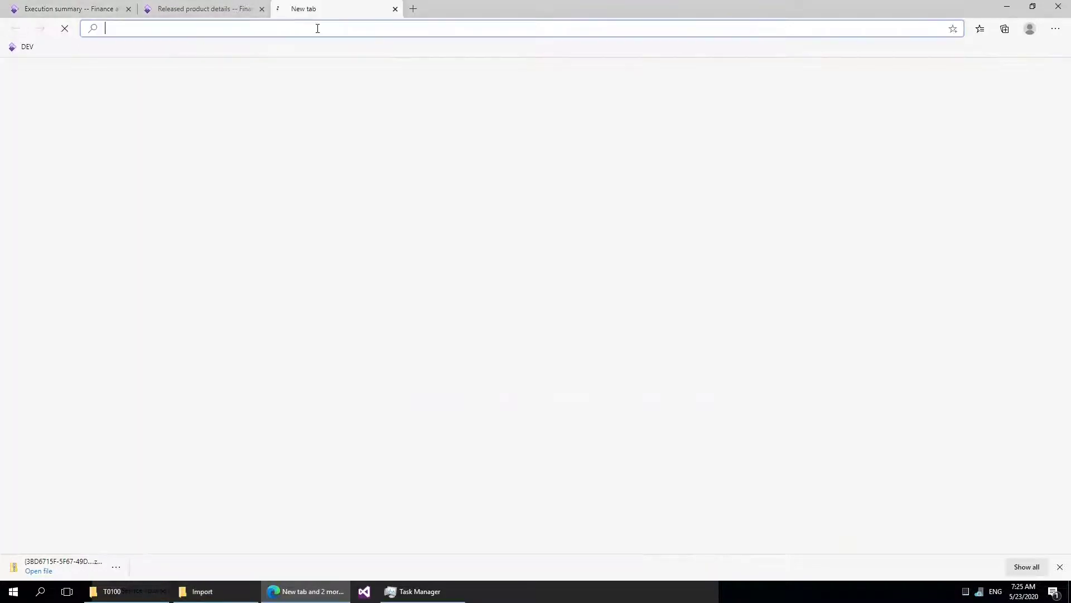
key(ctrl+v)
key(Return)
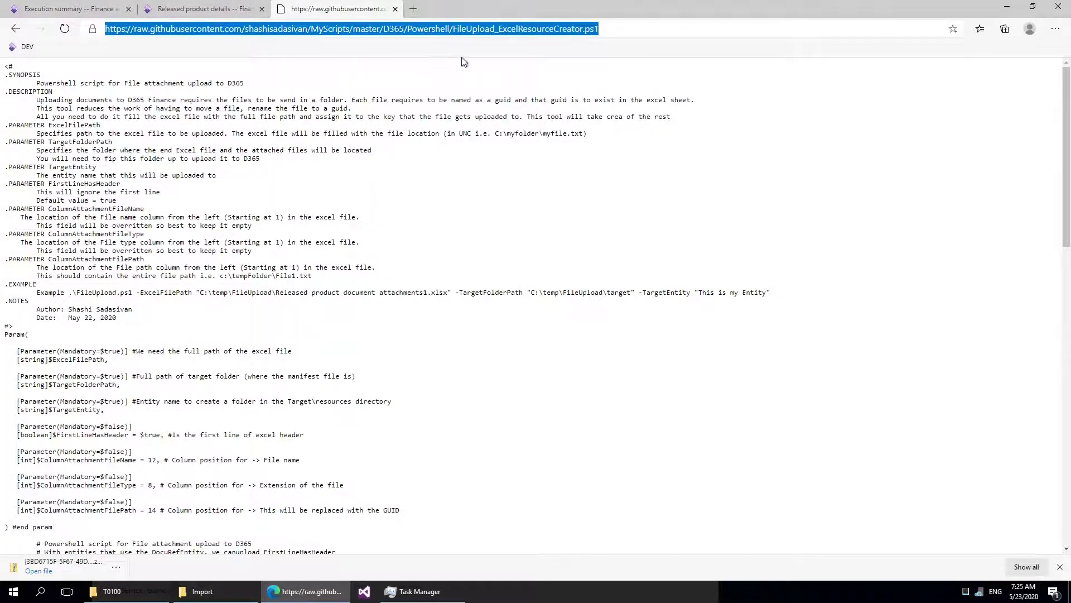
click(466, 69)
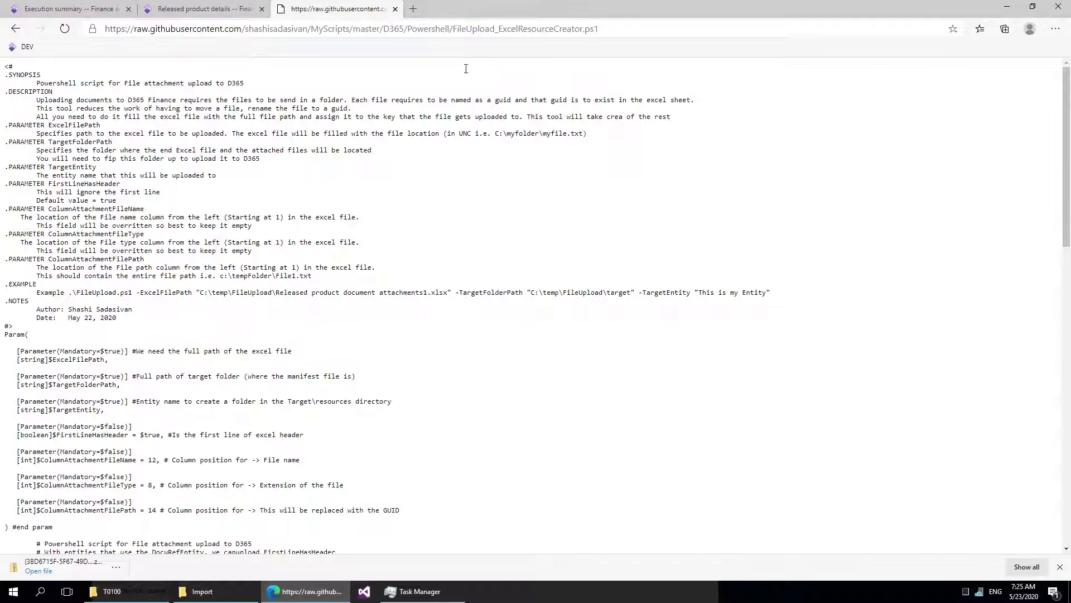
Start saving the script page to disk and set the save location to C:\Temp\DM_Demo\Import, copying the path from the Import folder window
key(ctrl+s)
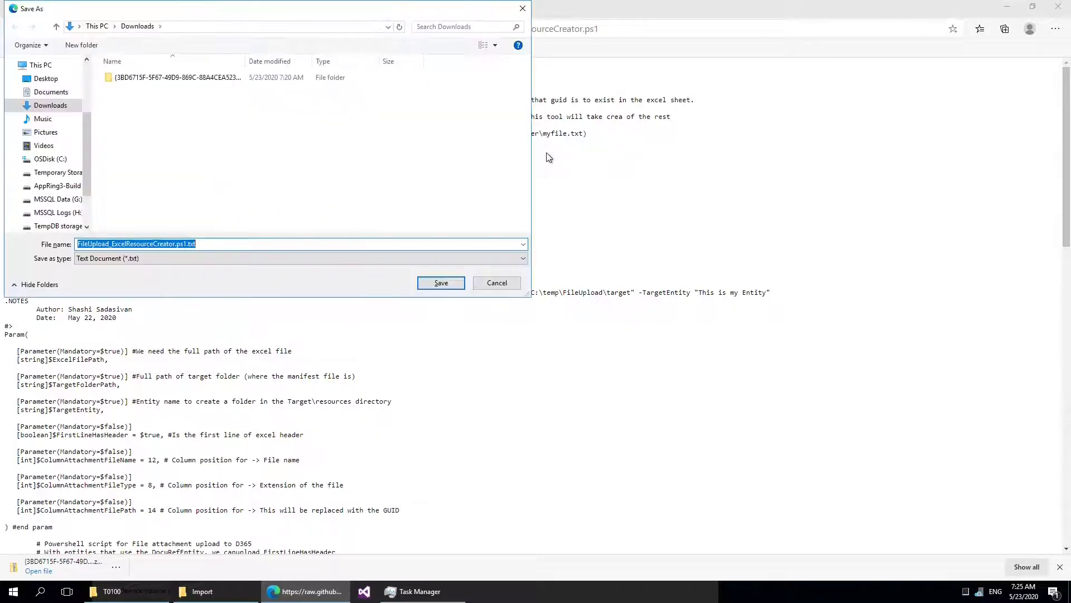
drag(216, 17, 466, 120)
click(202, 591)
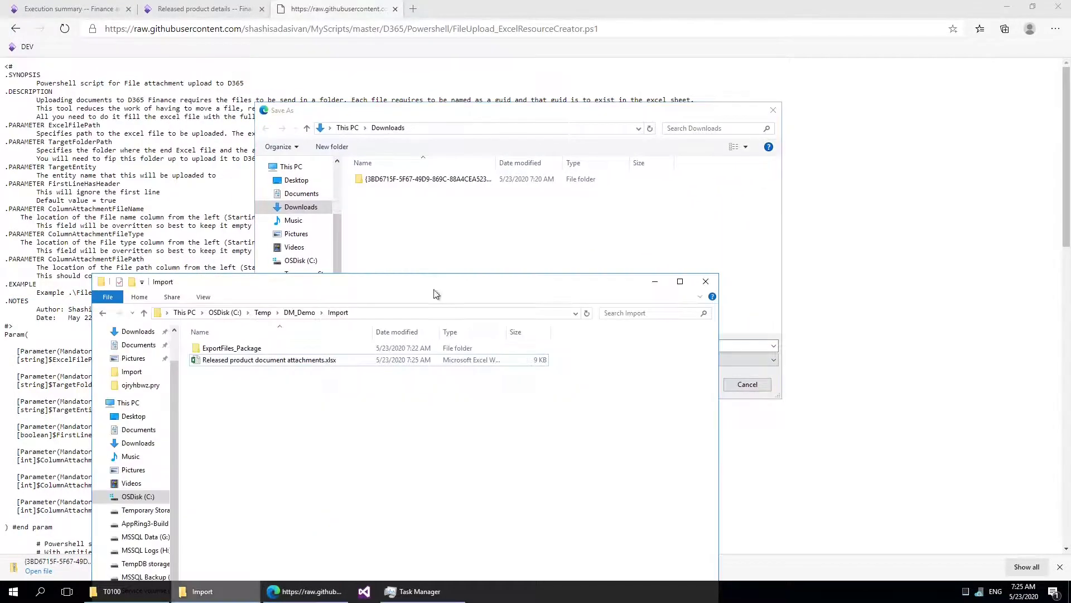
click(389, 314)
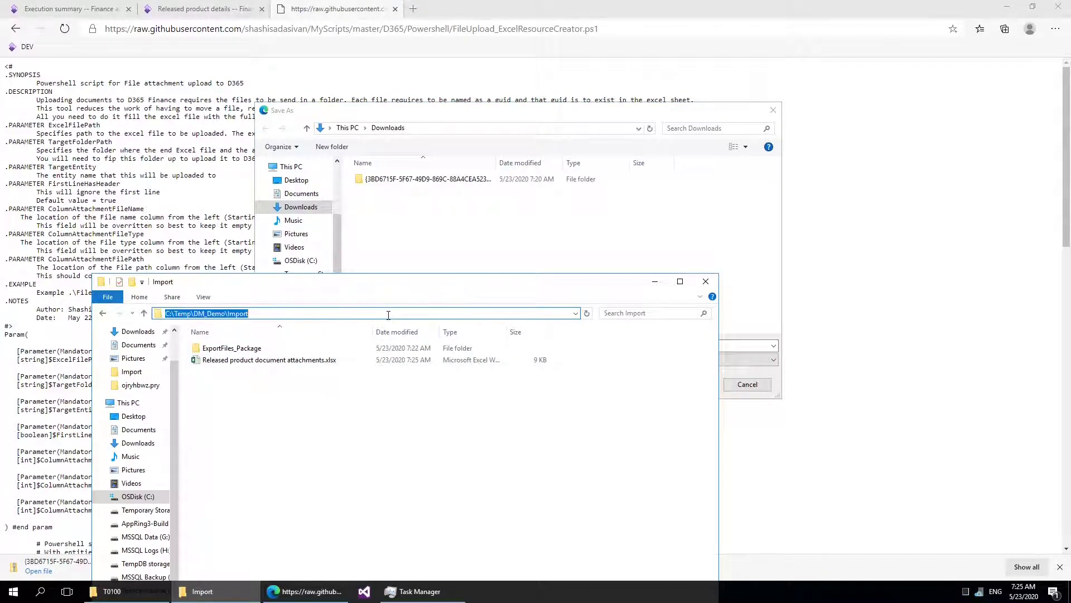
key(ctrl+c)
click(468, 229)
click(457, 127)
key(ctrl+v)
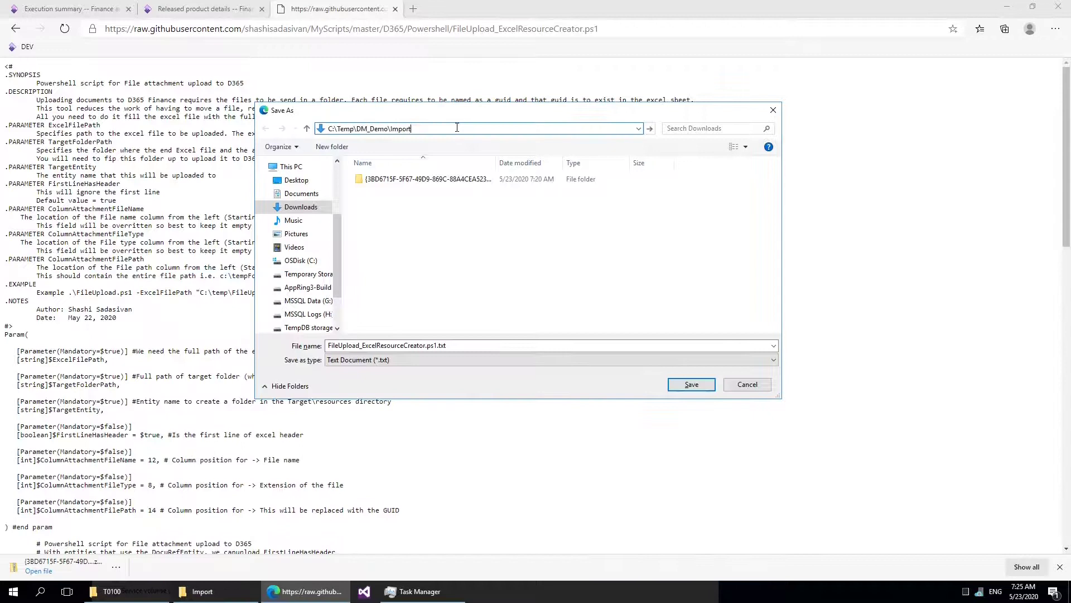
key(Return)
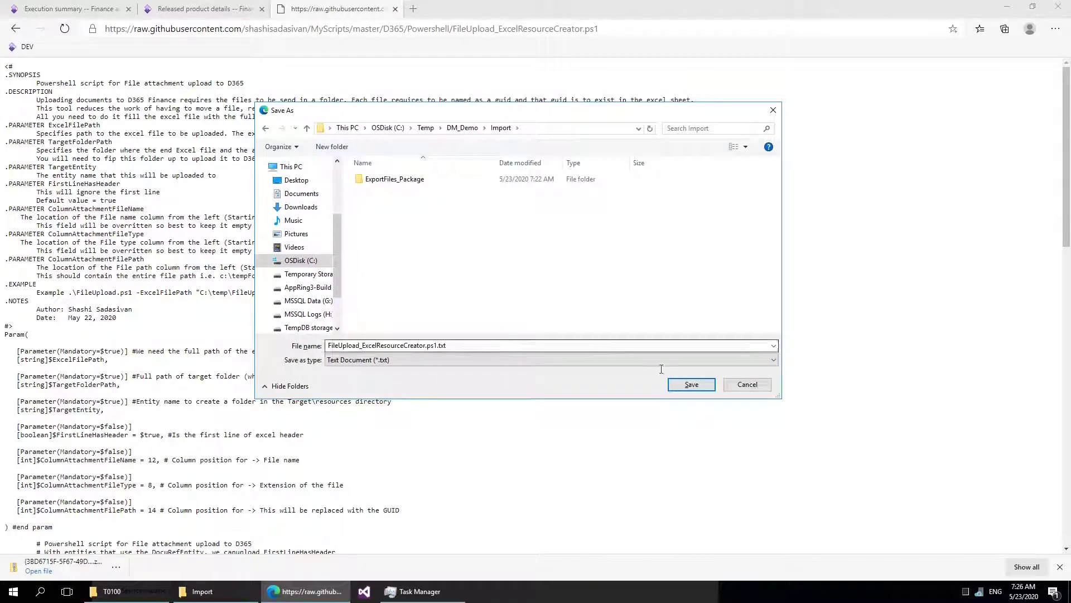
Remove the .txt extension from the file name and save the script as FileUpload_ExcelResourceCreator.ps1
click(534, 346)
click(534, 345)
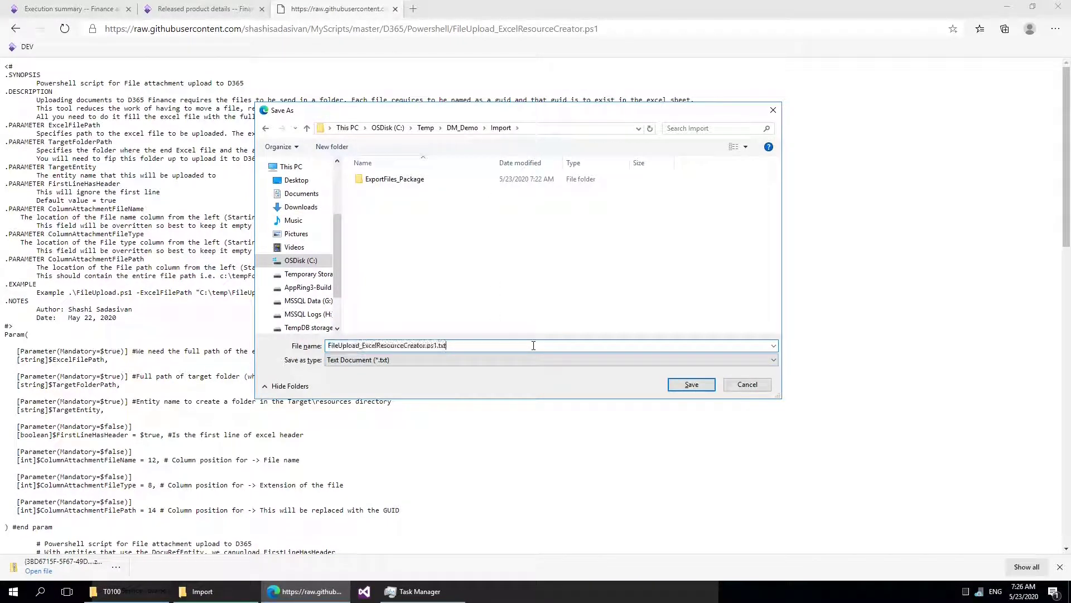
key(BackSpace)
key(Return)
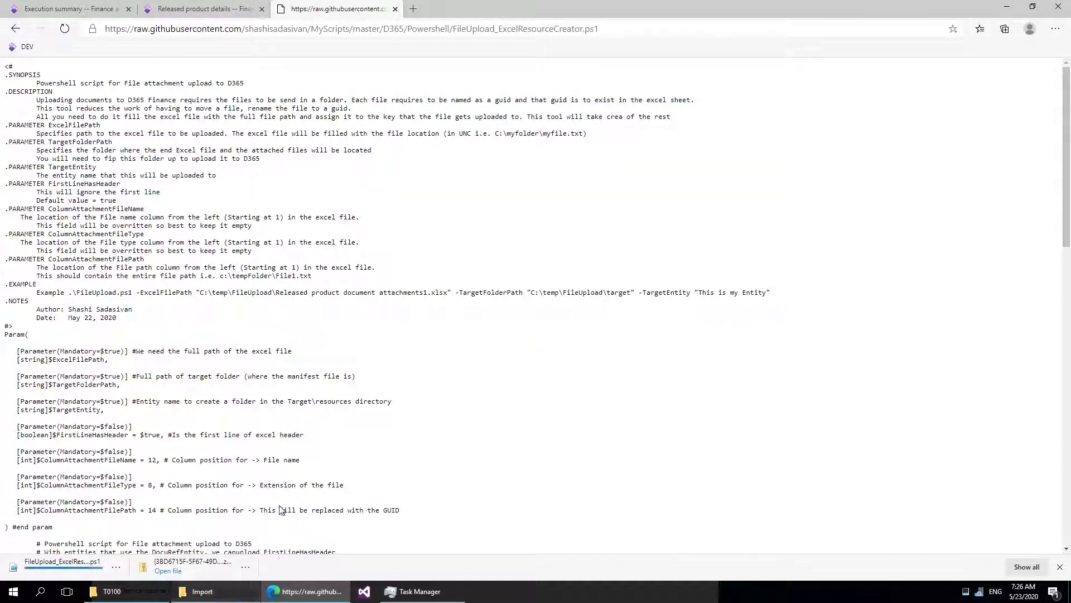
Bring the Import folder window forward, copy its path, and open Windows PowerShell
click(211, 591)
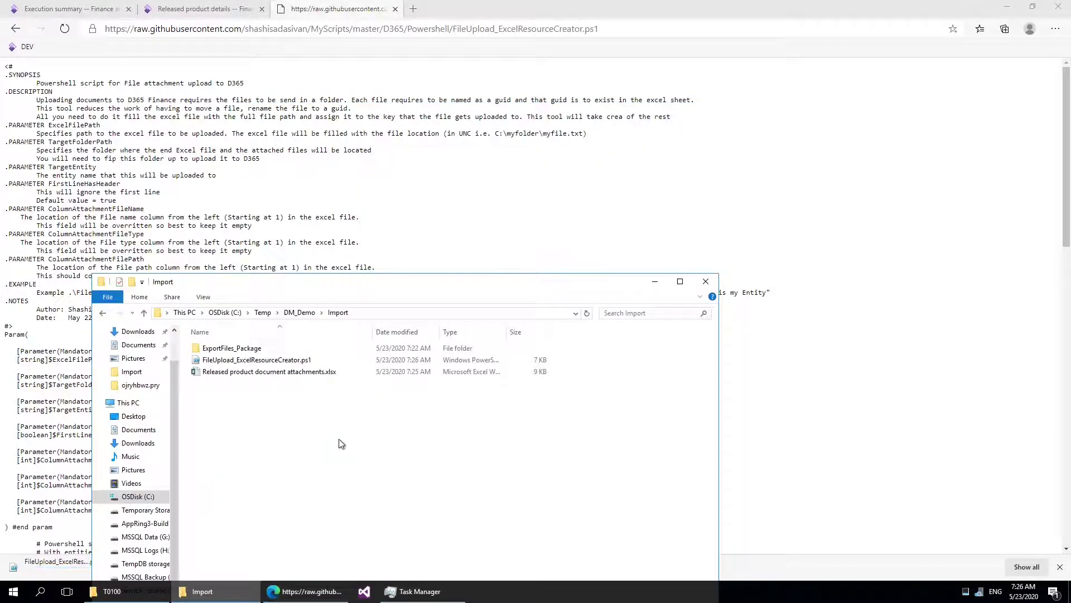
click(323, 476)
drag(371, 282, 584, 202)
click(585, 236)
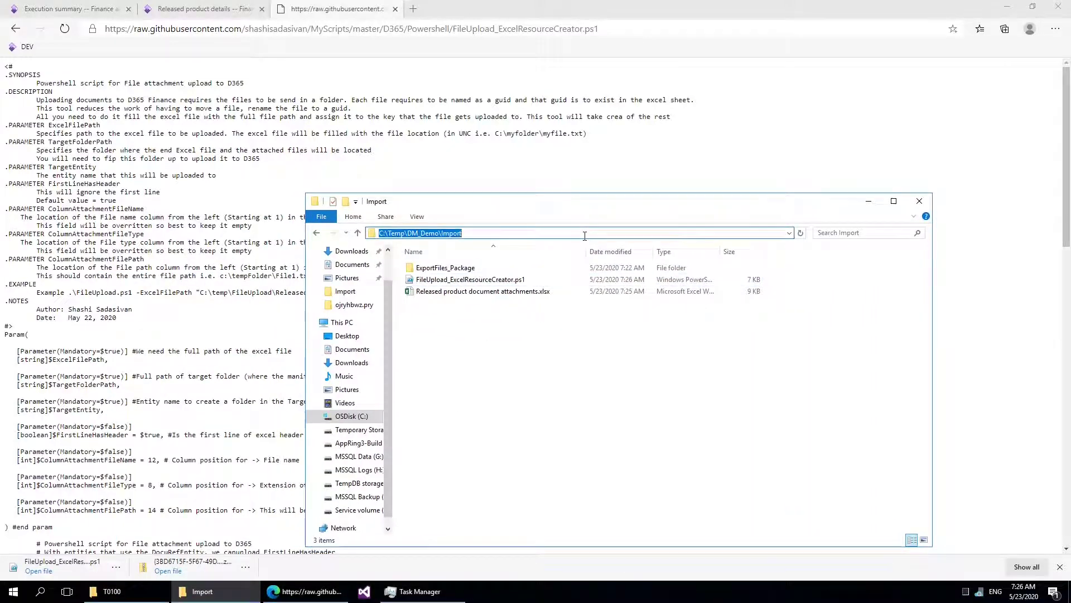
click(557, 419)
key(super)
text(powershe)
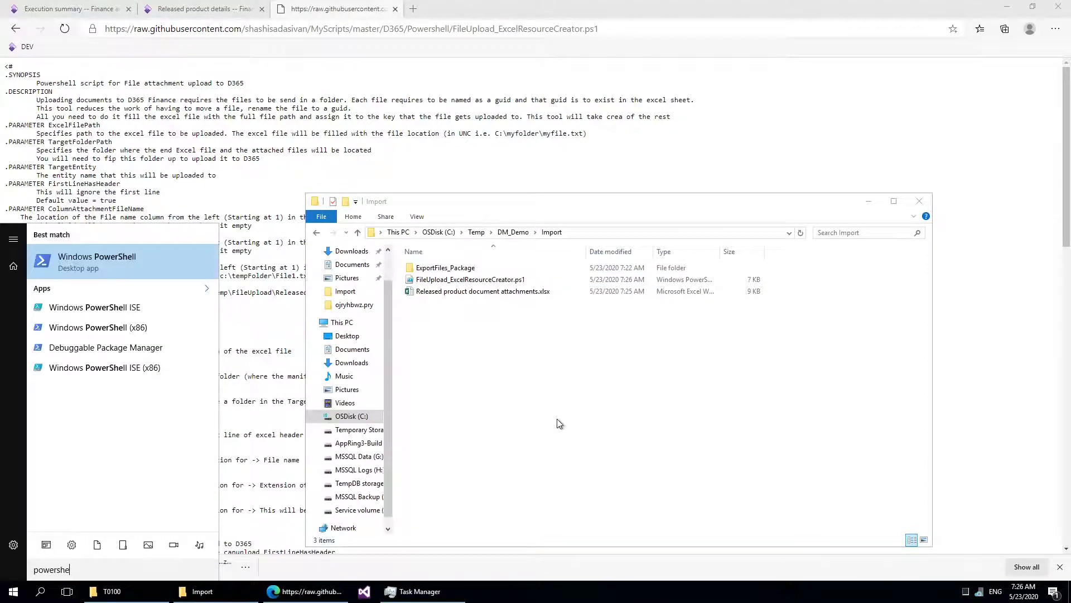
key(Return)
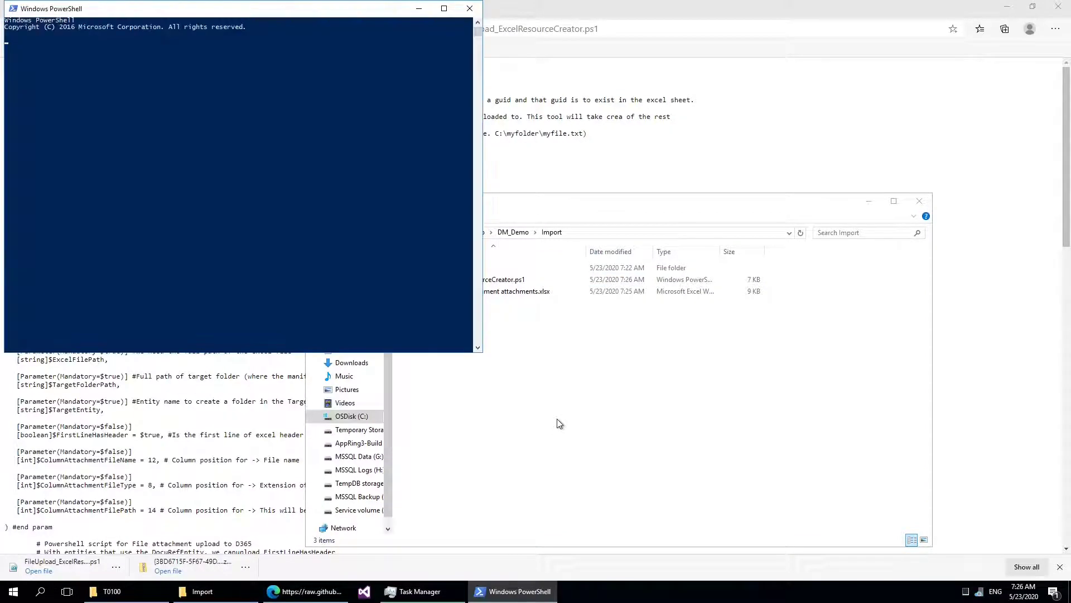
Change the PowerShell directory to the drive root with cd \ and on to C:\Temp\DM_Demo\Import
drag(272, 19, 463, 132)
text(c)
text(d \)
key(Return)
text(cd)
key(ctrl+v)
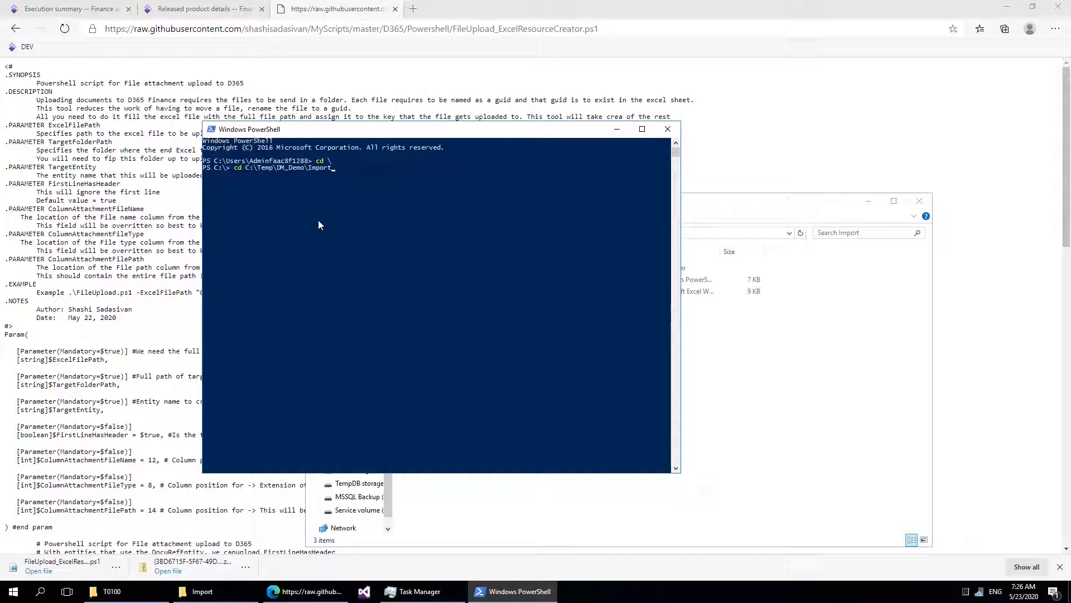
key(Return)
Open Released product document attachments.xlsx from the Import folder and arrange it beside PowerShell so its attachment rows can be reviewed
click(714, 354)
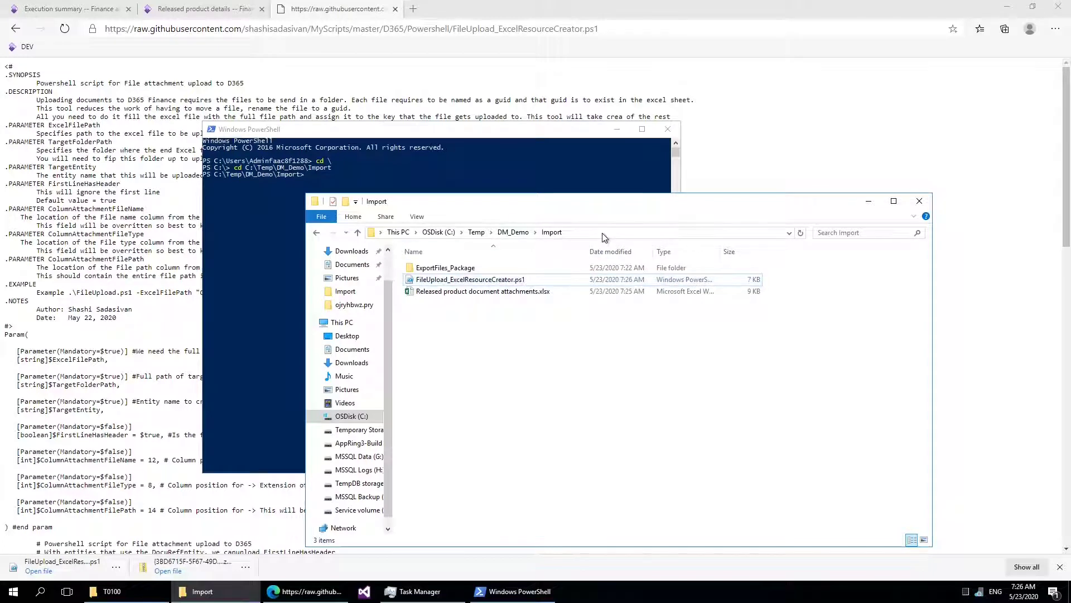
drag(450, 137, 356, 146)
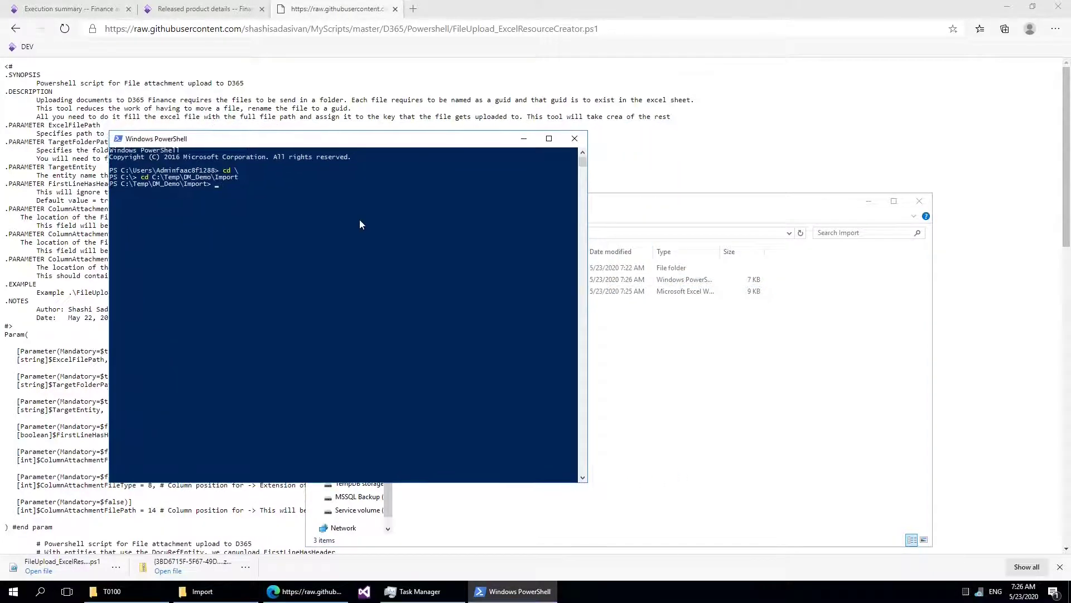
click(680, 331)
double_click(517, 291)
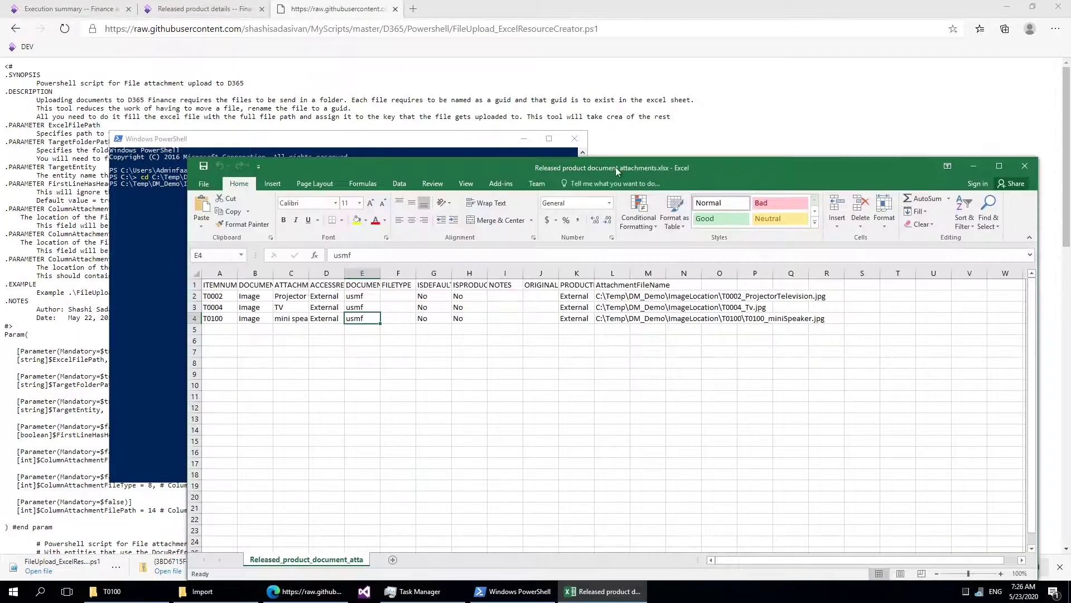
drag(709, 162, 812, 55)
drag(277, 138, 344, 229)
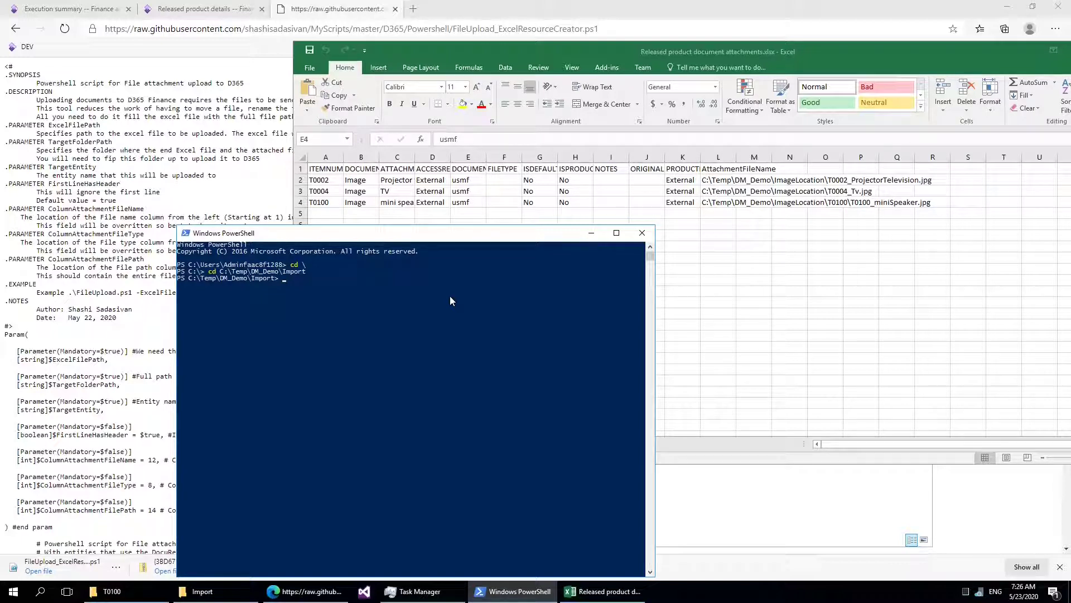
Begin the PowerShell command with .\FileUpload_ExcelResourceCreator.ps1 and the -ExcelFilePath parameter
text(.\F)
key(Tab)
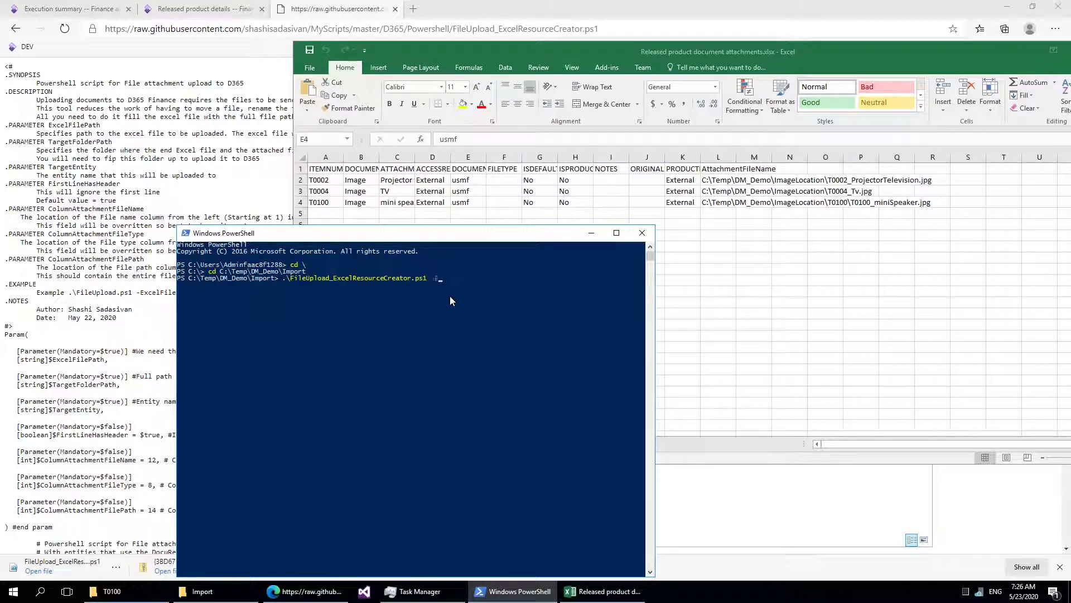
text(-Ex)
key(Tab)
Copy the full path of Released product document attachments.xlsx and paste it as the -ExcelFilePath value in PowerShell
click(712, 498)
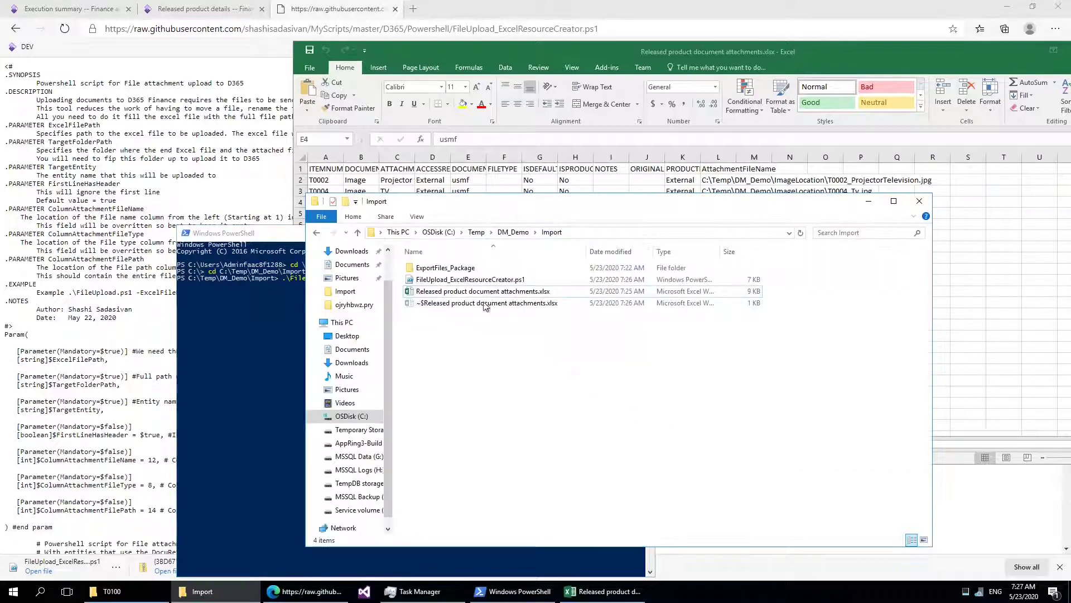
click(457, 293)
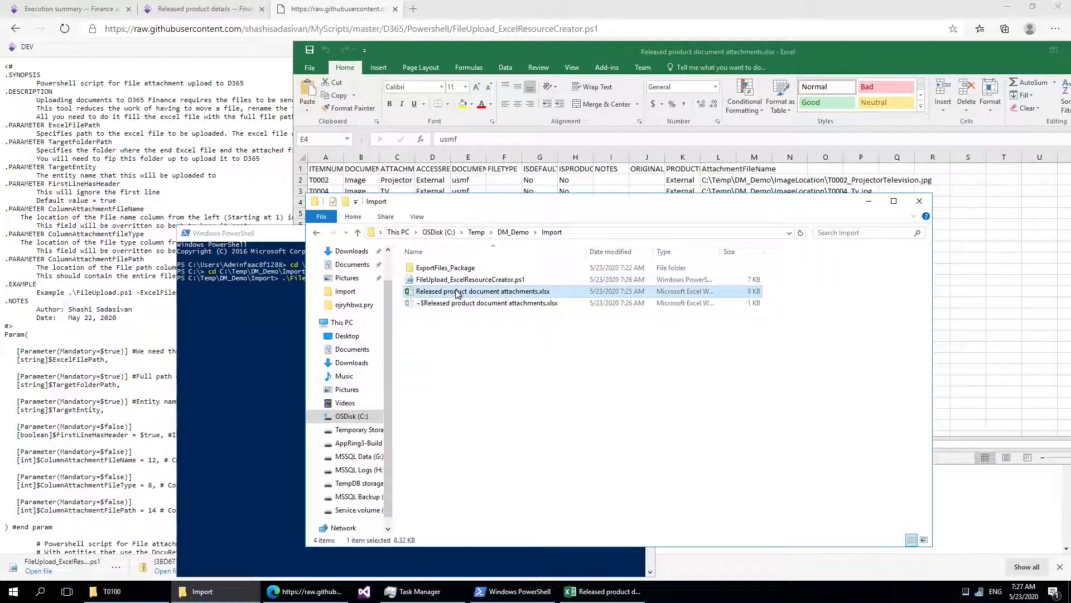
right_click(457, 293)
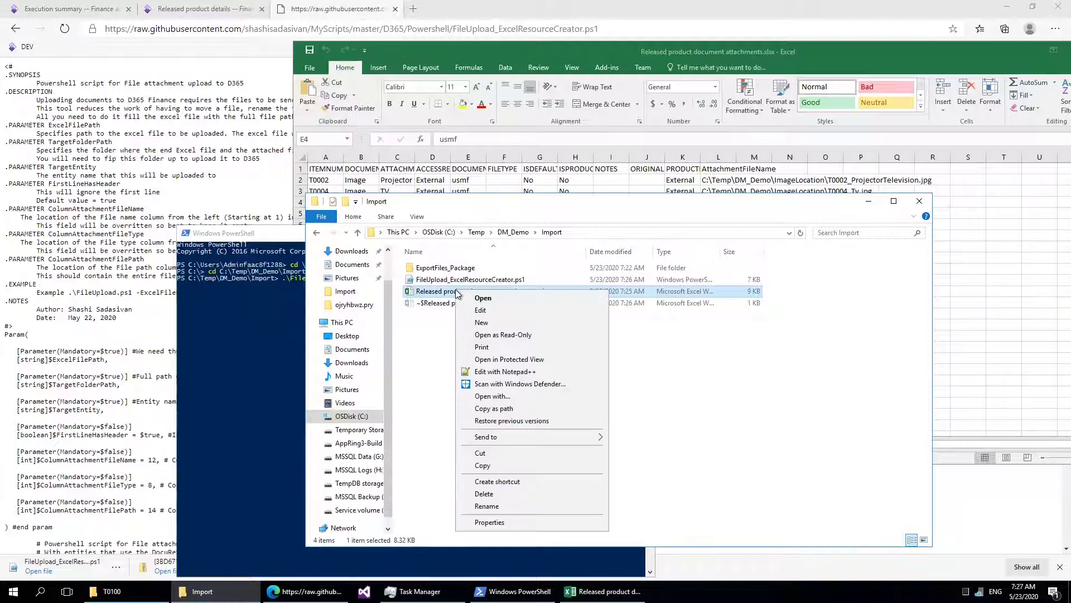
click(494, 409)
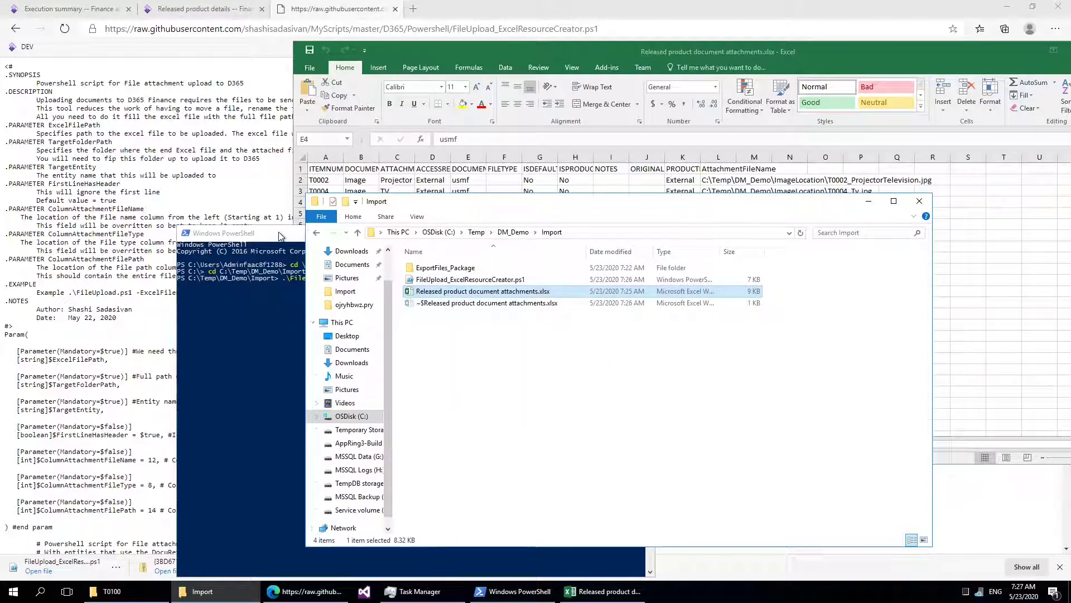
click(279, 232)
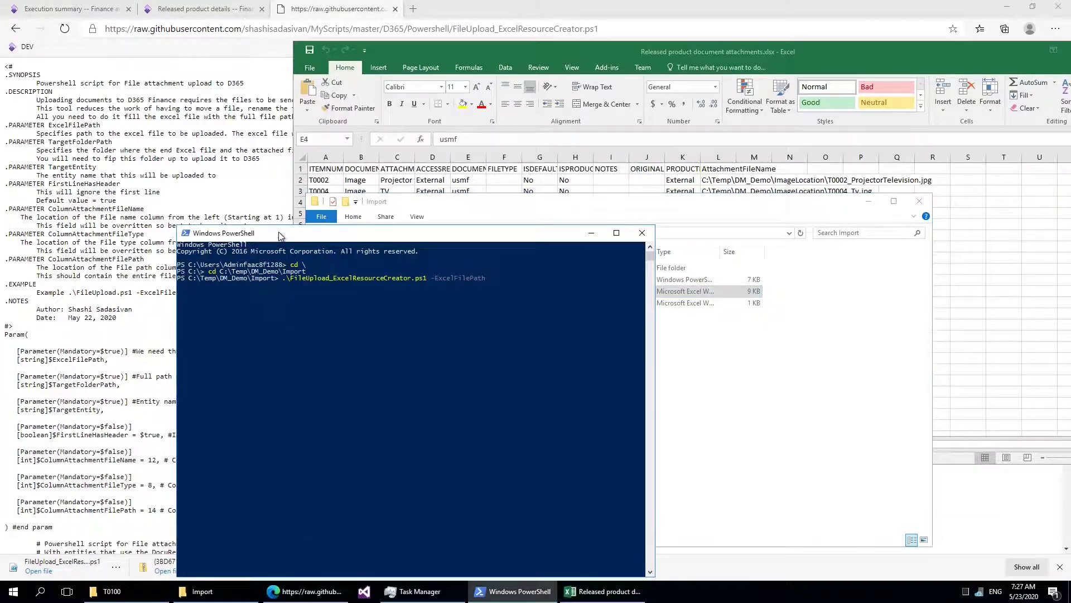
right_click(496, 280)
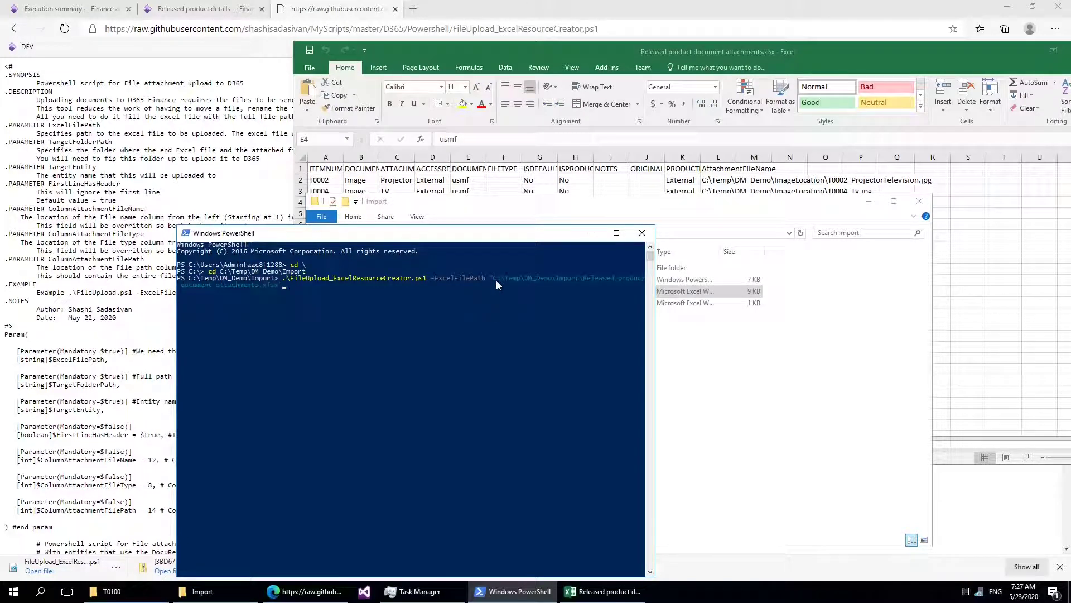
Check the example on the script page and add the -TargetFolderPath parameter to the PowerShell command
text(-)
drag(369, 233, 373, 318)
click(150, 298)
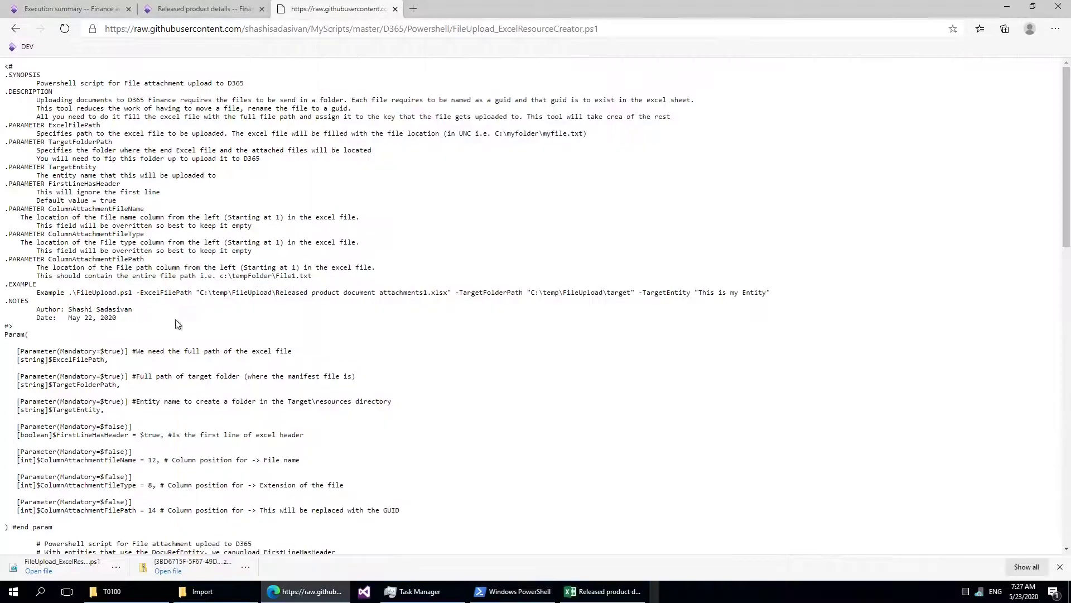
click(513, 591)
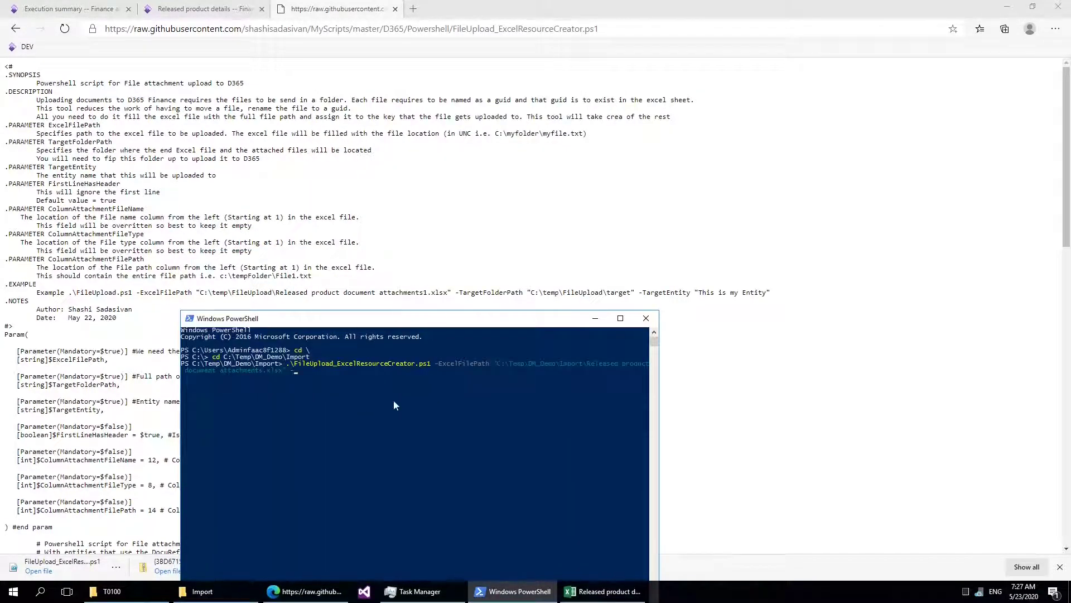
text(TargetFolderPath)
Copy the ExportFiles_Package folder path and paste C:\Temp\DM_Demo\Import\ExportFiles_Package as the -TargetFolderPath value
click(212, 594)
click(429, 269)
double_click(430, 270)
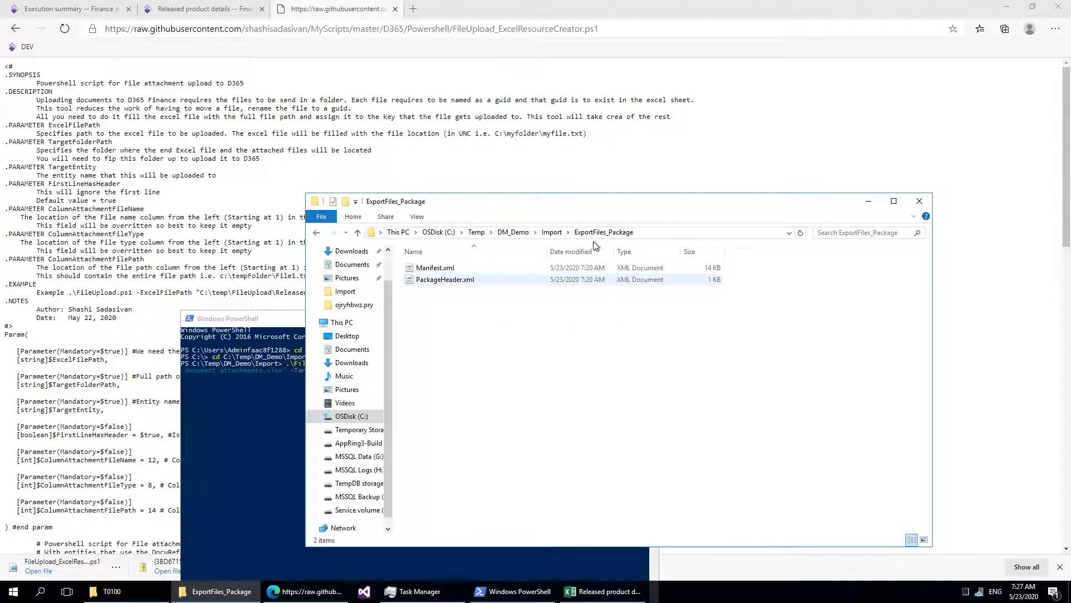
click(641, 233)
key(ctrl+c)
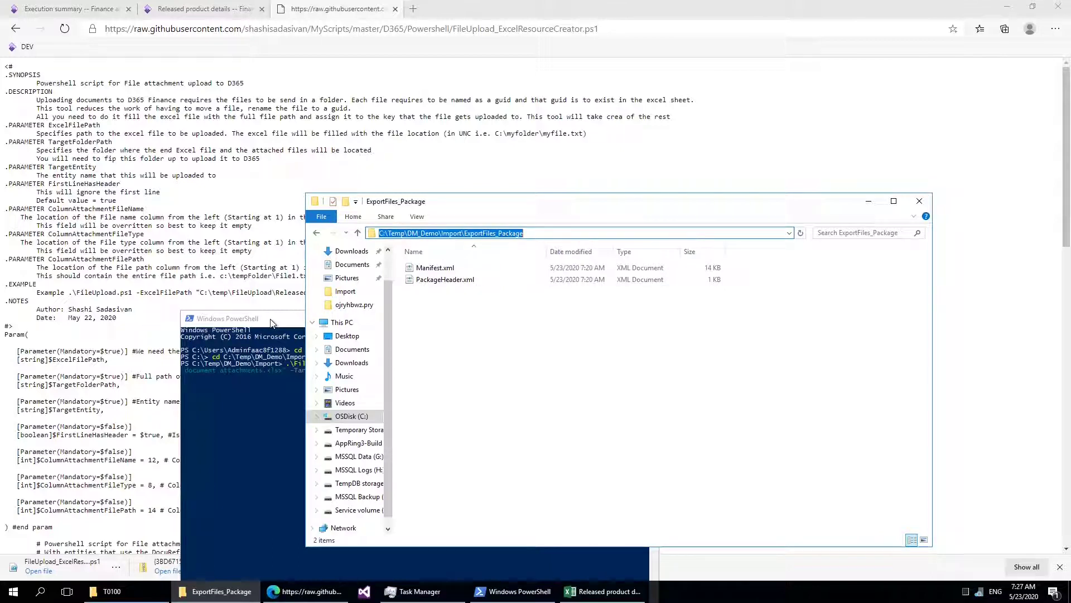
click(485, 303)
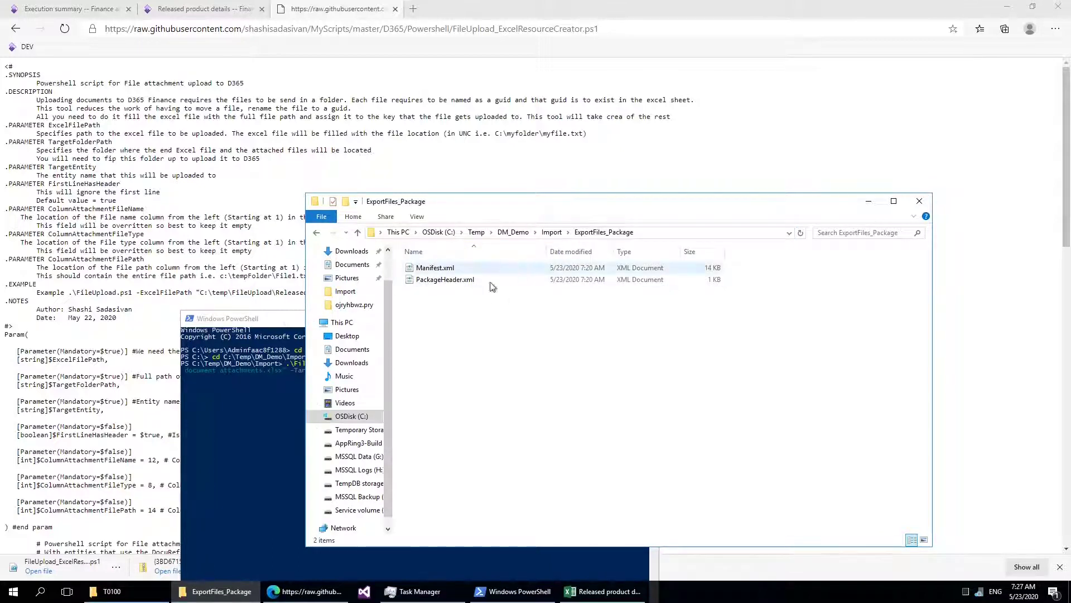
click(296, 320)
right_click(451, 409)
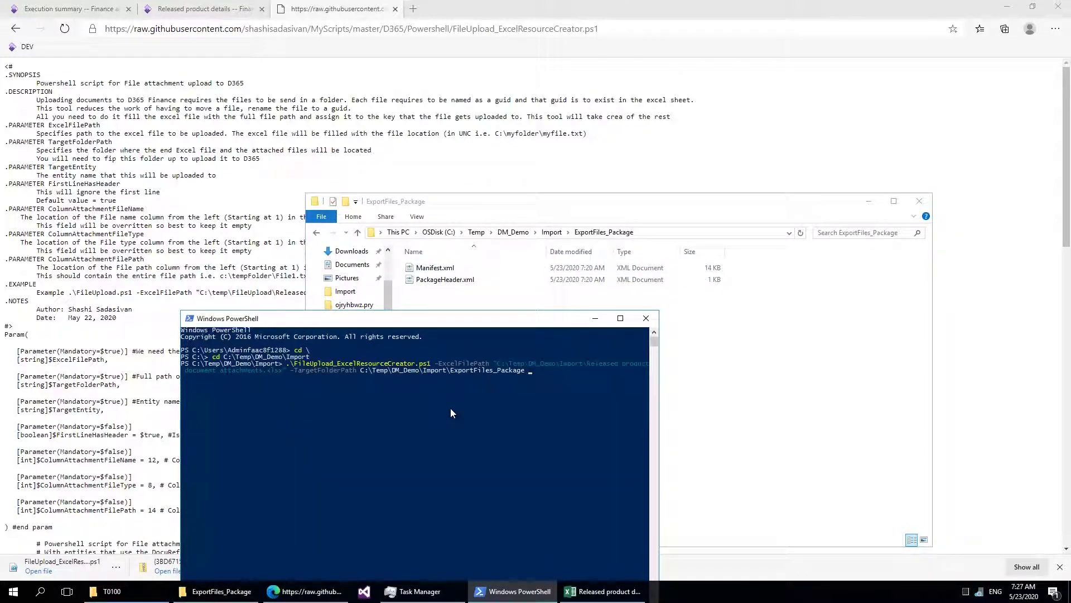
Check the last parameter of the script page's example and add -TargetEntity to the PowerShell command
click(283, 297)
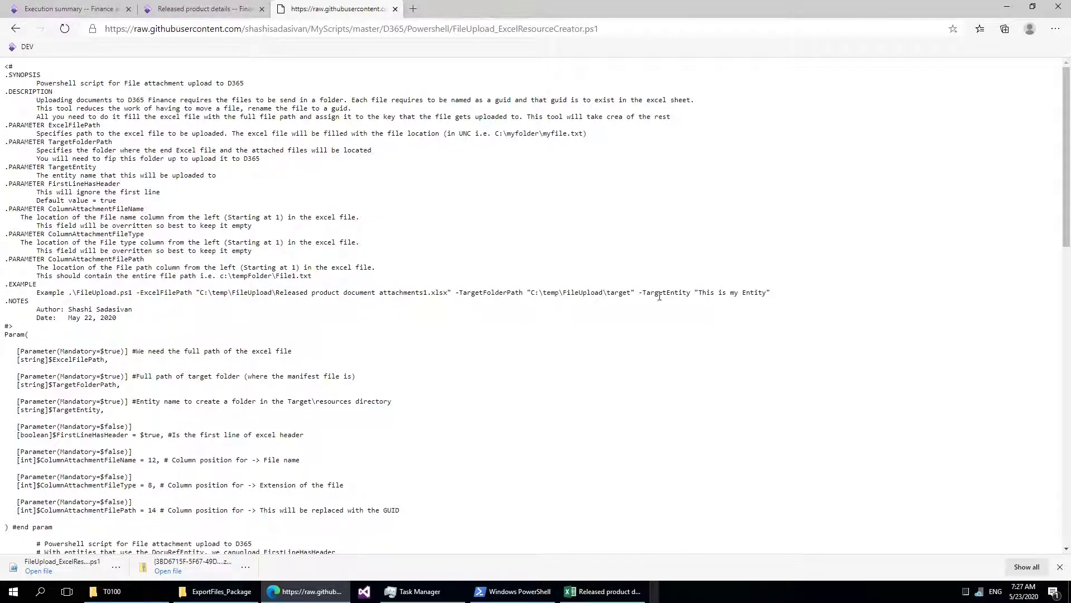
key(alt+Tab)
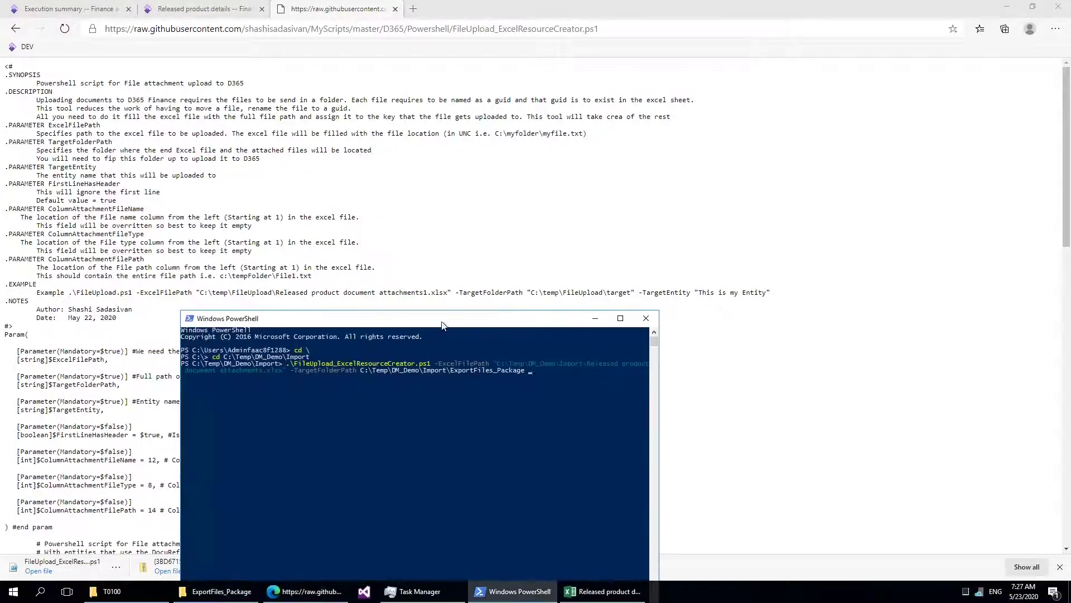
text(rgetEntity)
Copy the workbook's file name from the Import folder and paste "Released product document attachments" in quotes as the -TargetEntity value in PowerShell
click(218, 591)
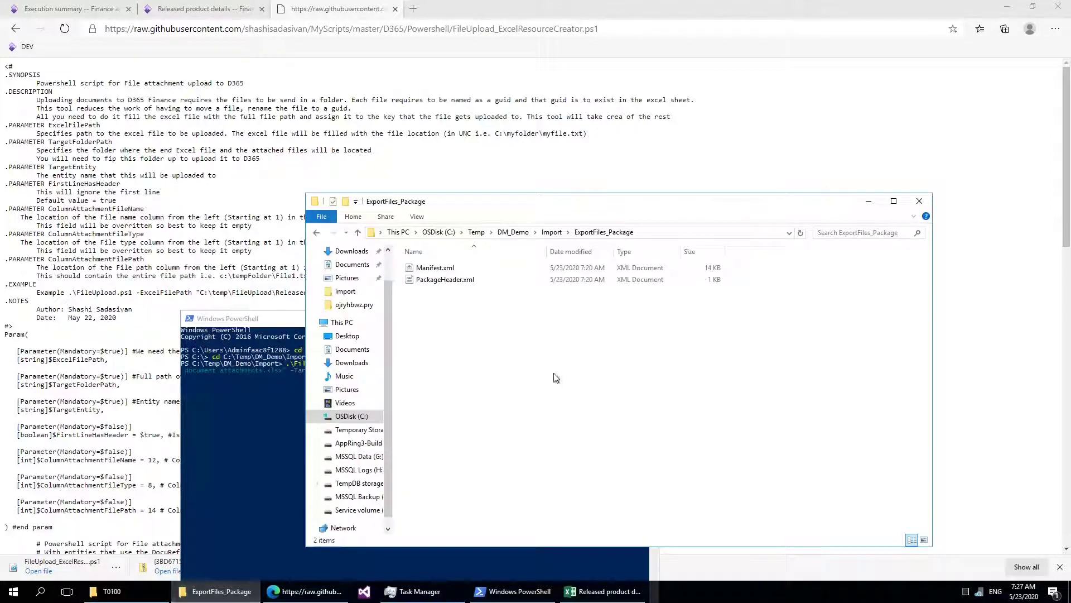
click(551, 232)
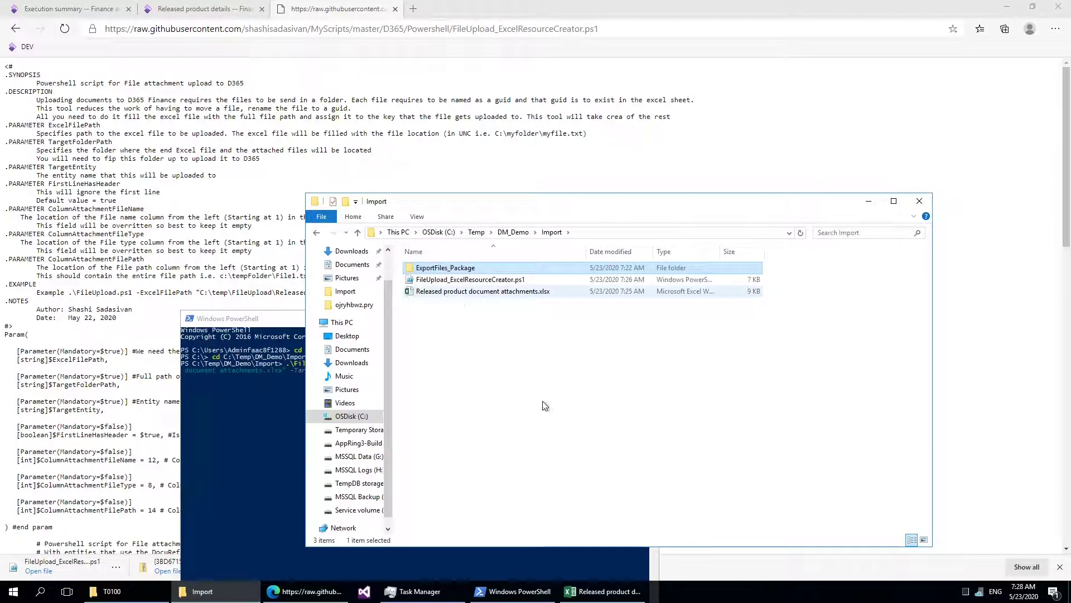
key(End)
key(F2)
key(ctrl+c)
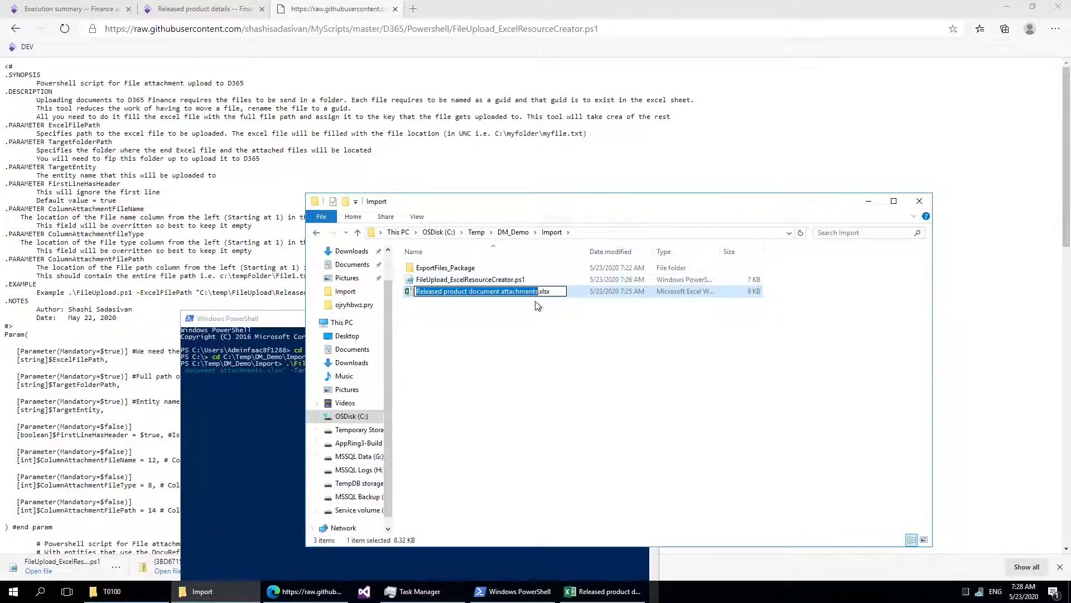
click(285, 319)
right_click(592, 380)
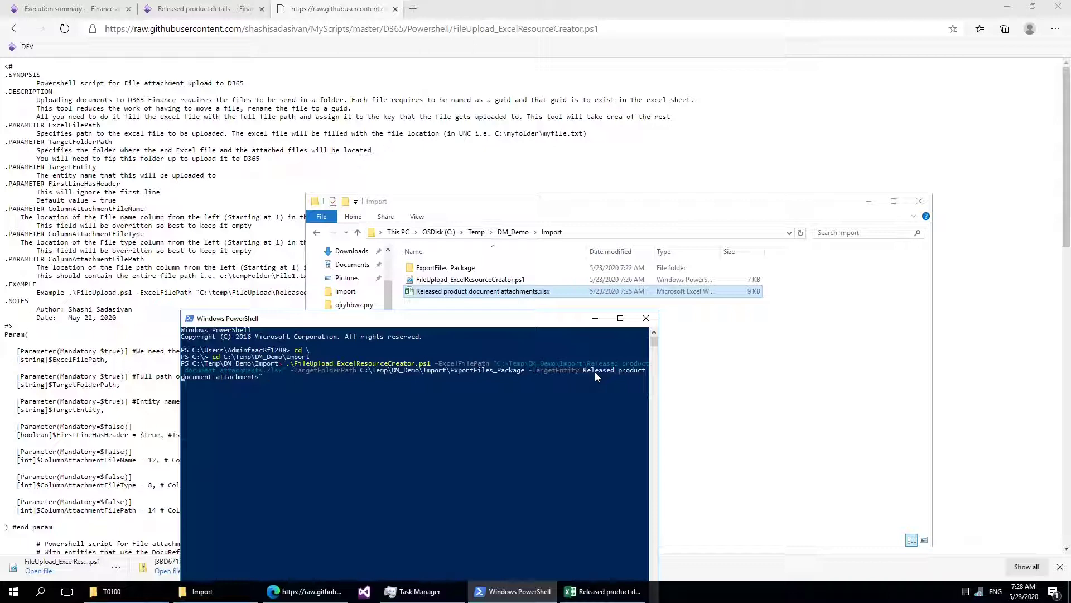
text(")
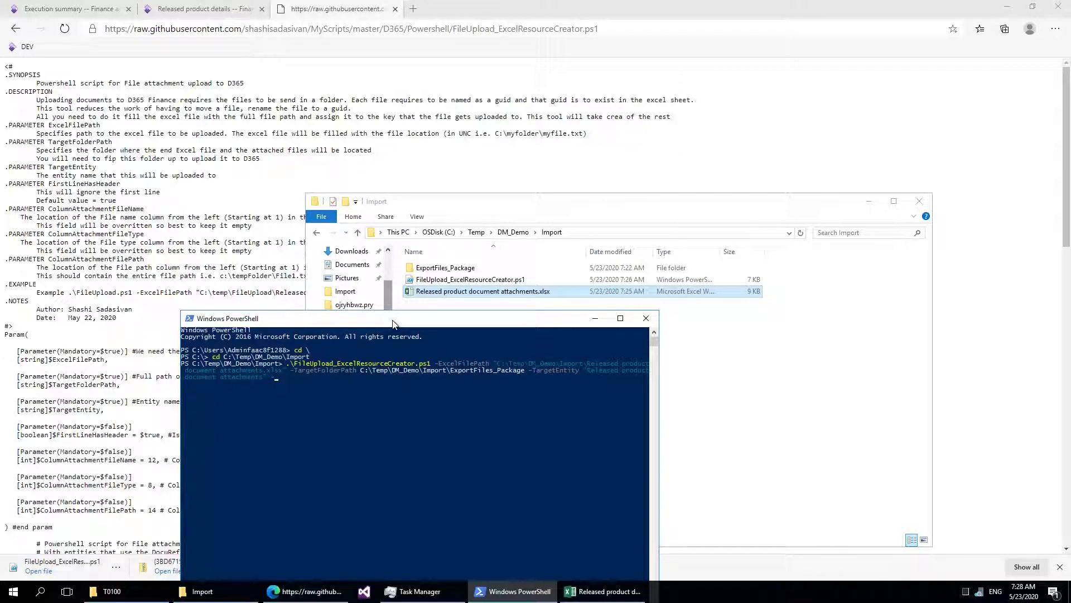
Add the -ColumnAttachmentFileName parameter, and in the attachments workbook autofit columns A to L to locate the ORIGINALFILENAME column
text(ColumnAttachmentFileName)
key(Tab)
click(606, 591)
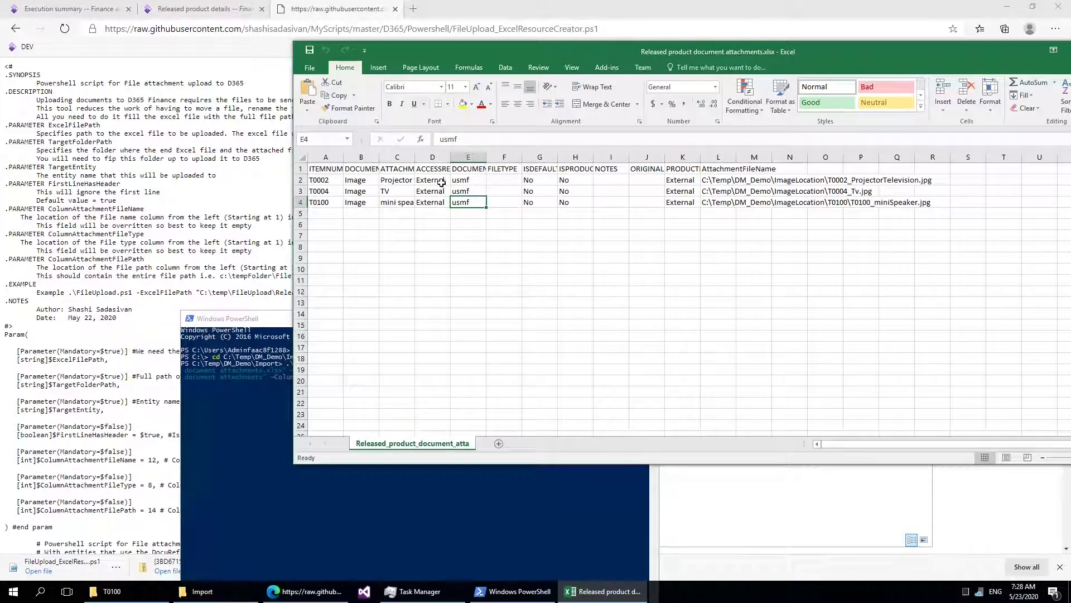
drag(326, 156, 704, 155)
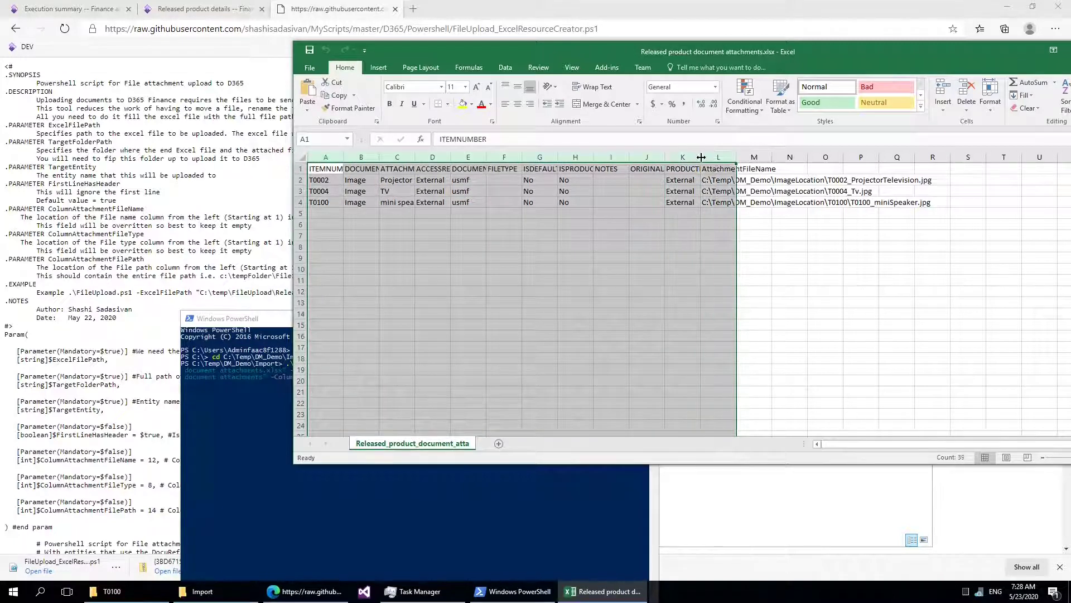
double_click(701, 157)
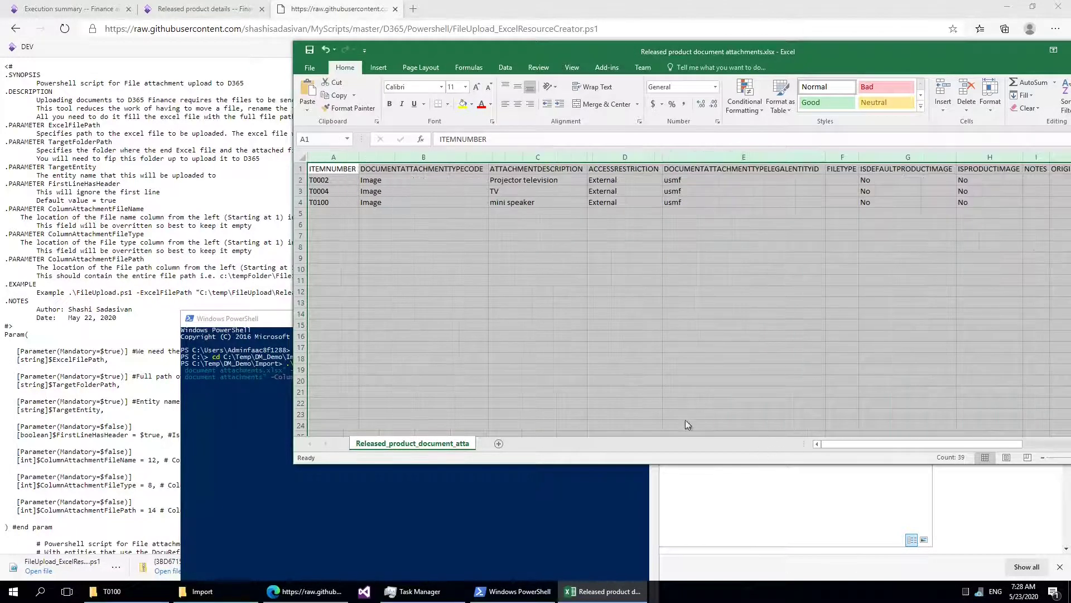
drag(857, 444, 927, 437)
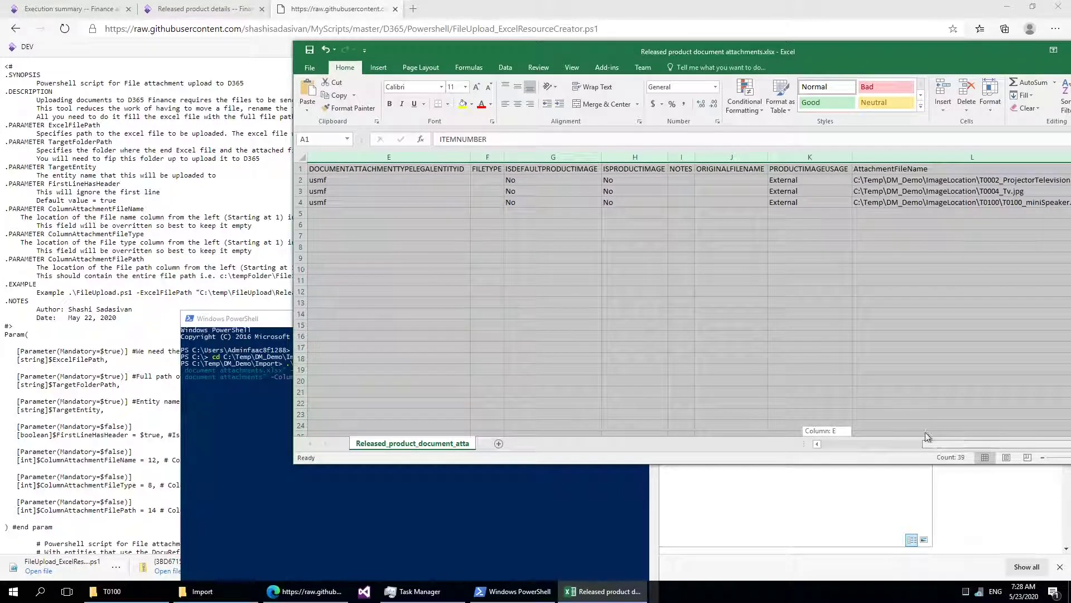
click(727, 178)
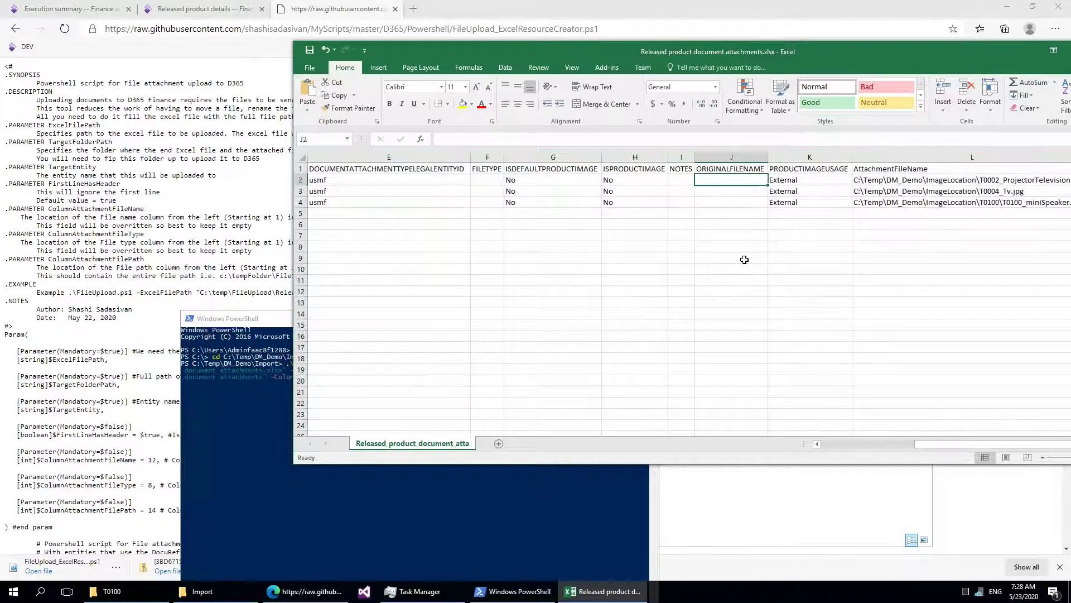
Check the position of the workbook's ORIGINALFILENAME column and set -ColumnAttachmentFileName to 10 in the PowerShell command
click(250, 324)
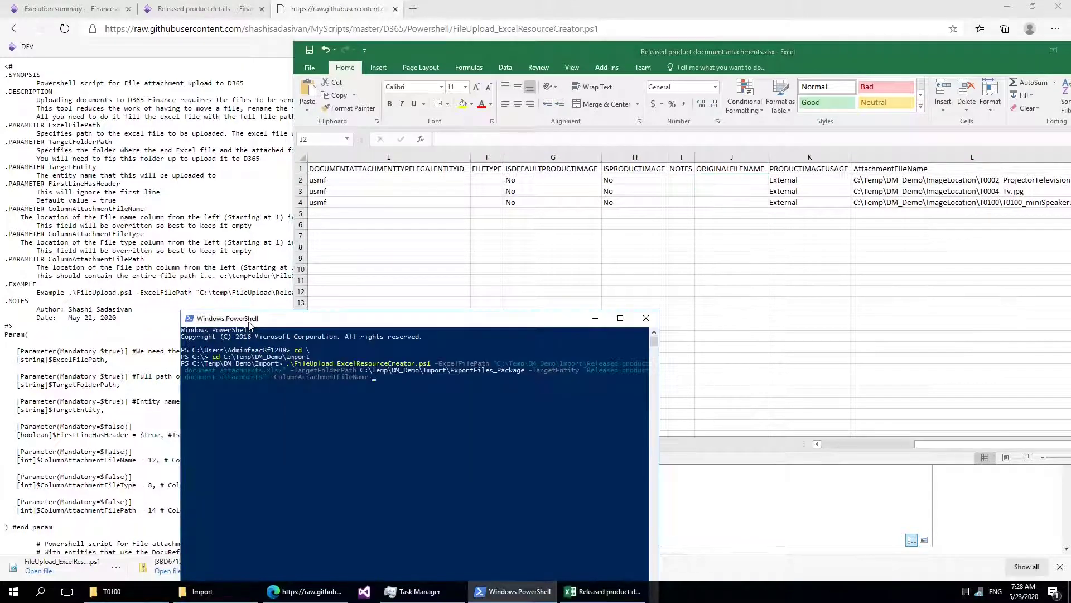
drag(292, 327, 291, 331)
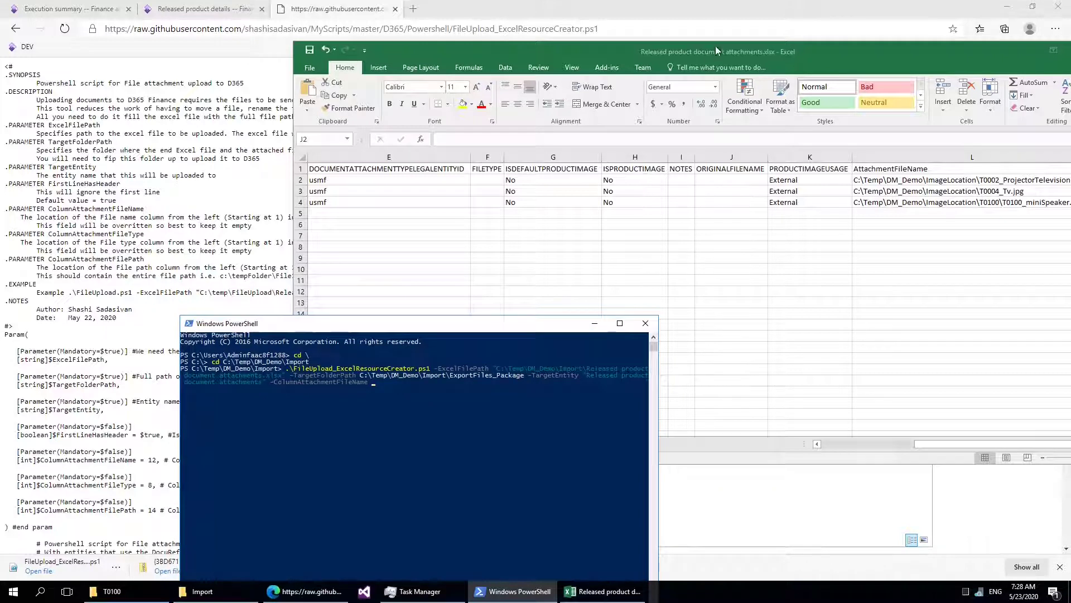
click(716, 46)
click(737, 168)
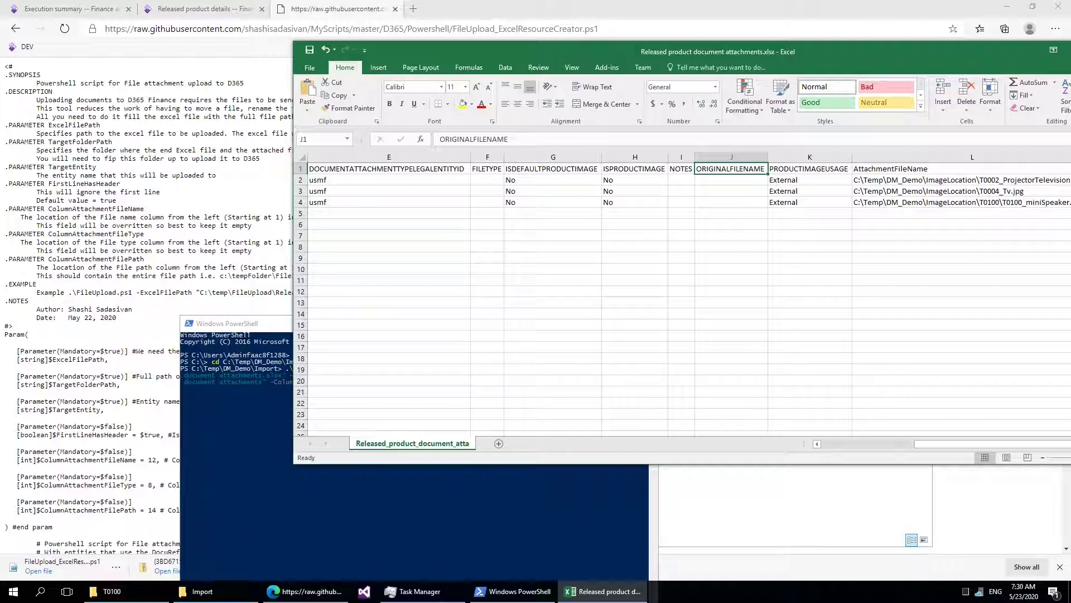
key(alt+Tab)
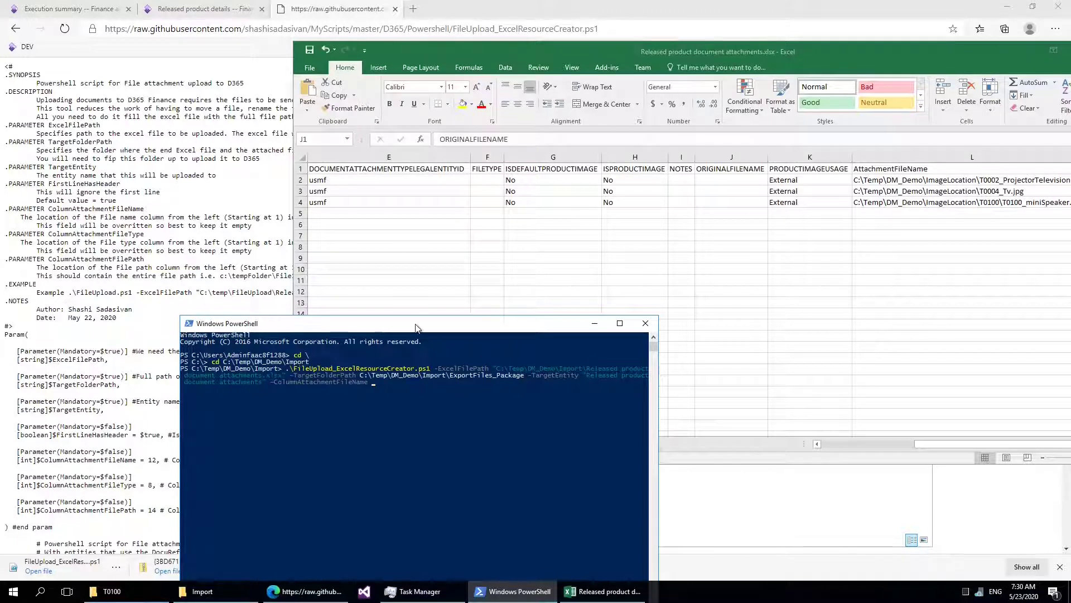
text(10 -)
Add -ColumnAttachmentFileType 6 and, after checking the workbook's AttachmentFileName column, -ColumnAttachmentFilePath 12 to the PowerShell command
text(ColumnAttachmentFileType)
text(6 -ColumnAttachmentFilePath)
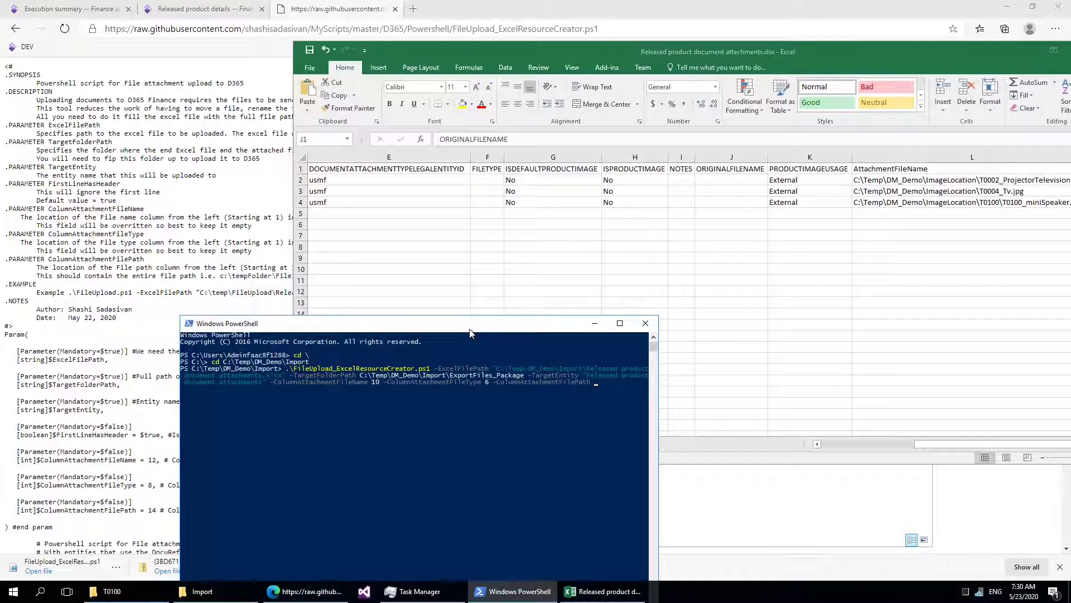
click(928, 182)
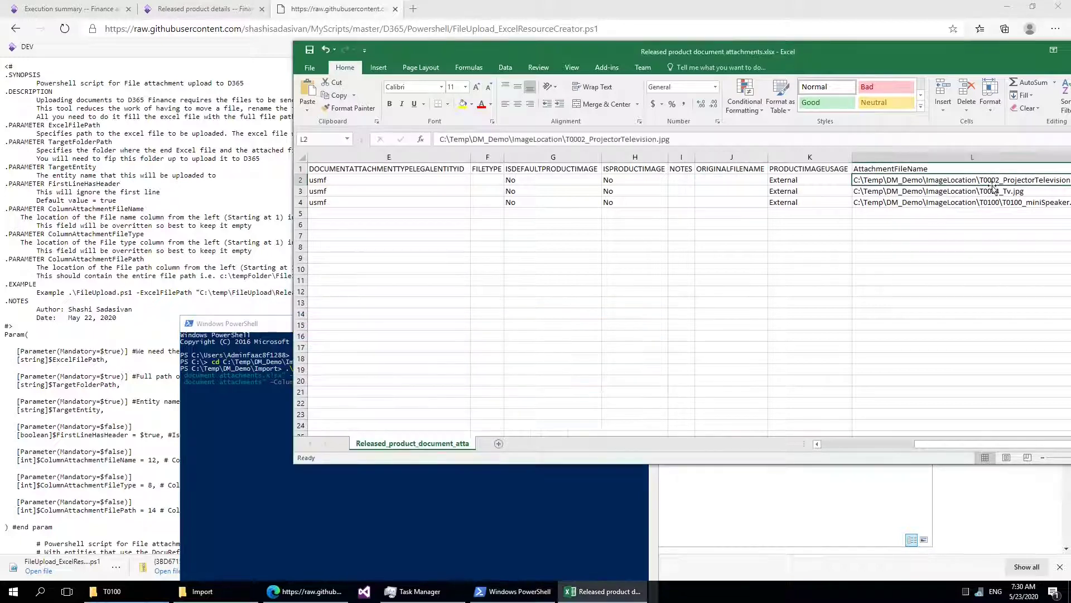
click(267, 326)
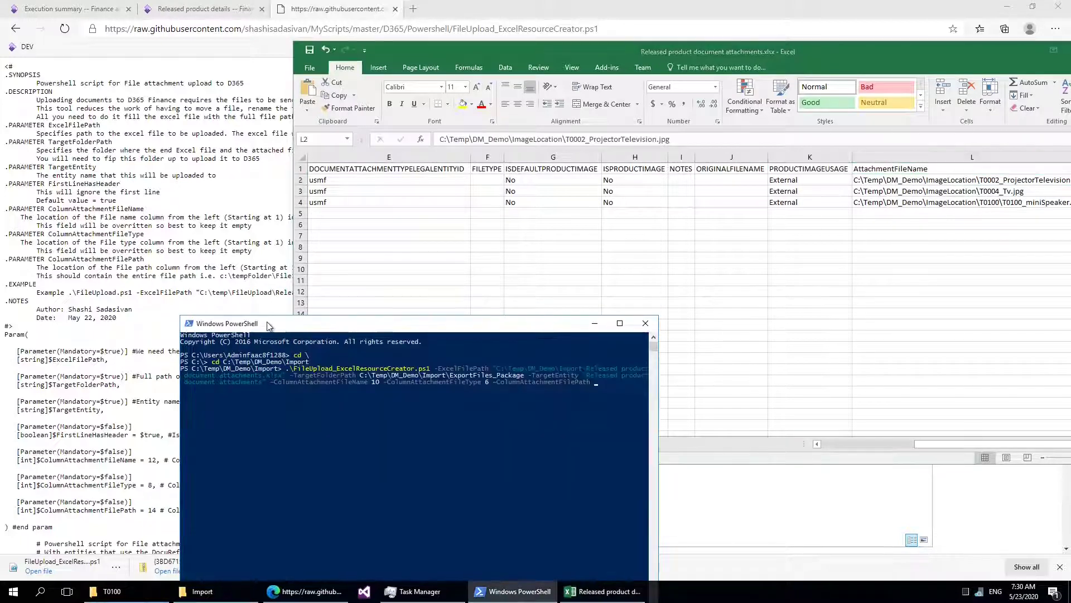
text(12)
Close the attachments workbook without saving and run the completed FileUpload_ExcelResourceCreator.ps1 command
drag(842, 51, 781, 54)
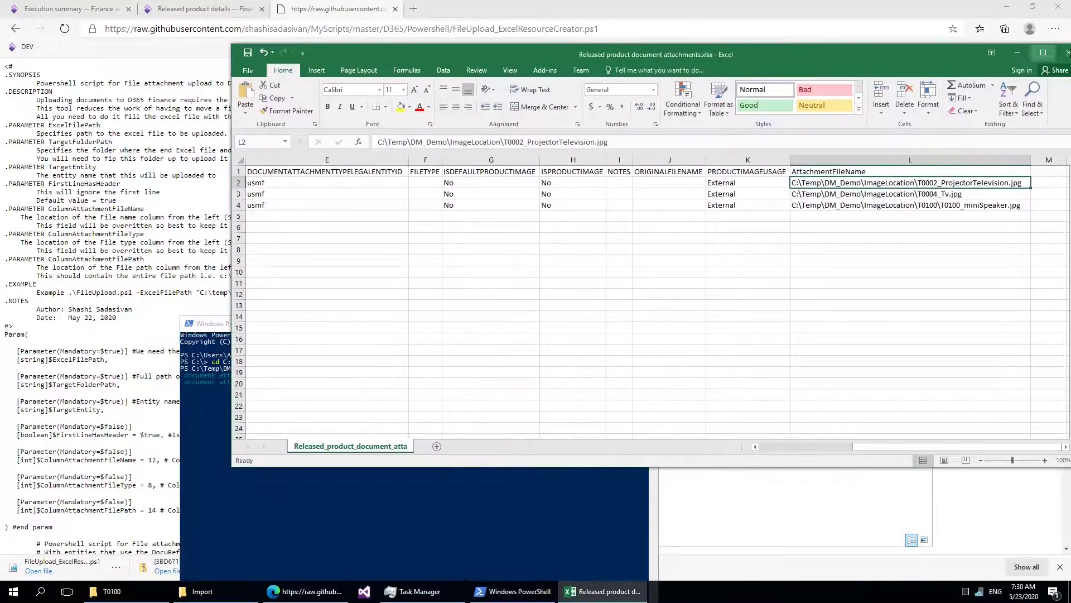
click(1068, 52)
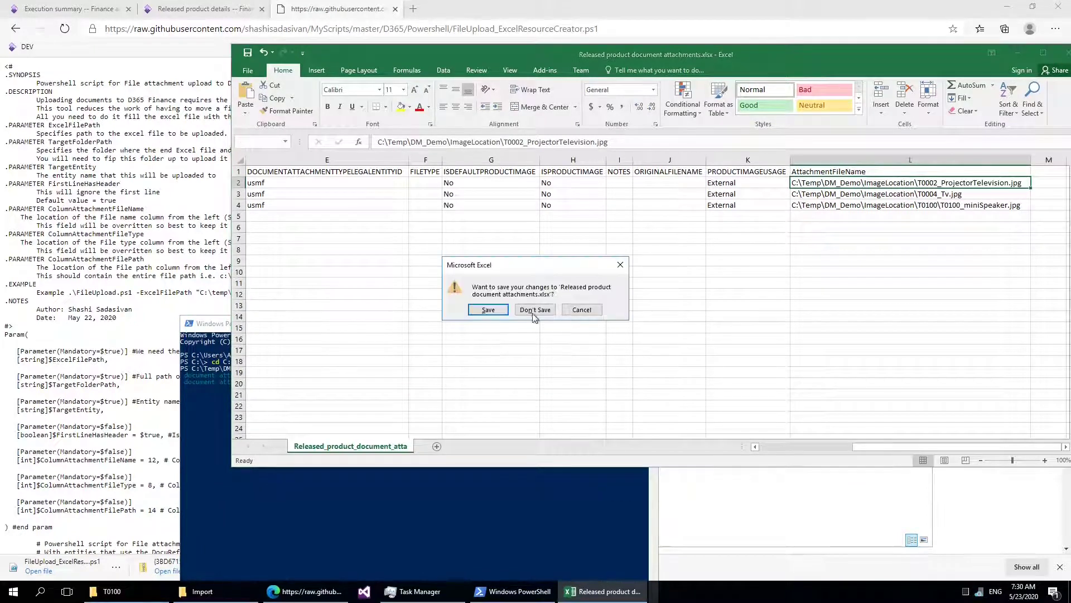
click(533, 310)
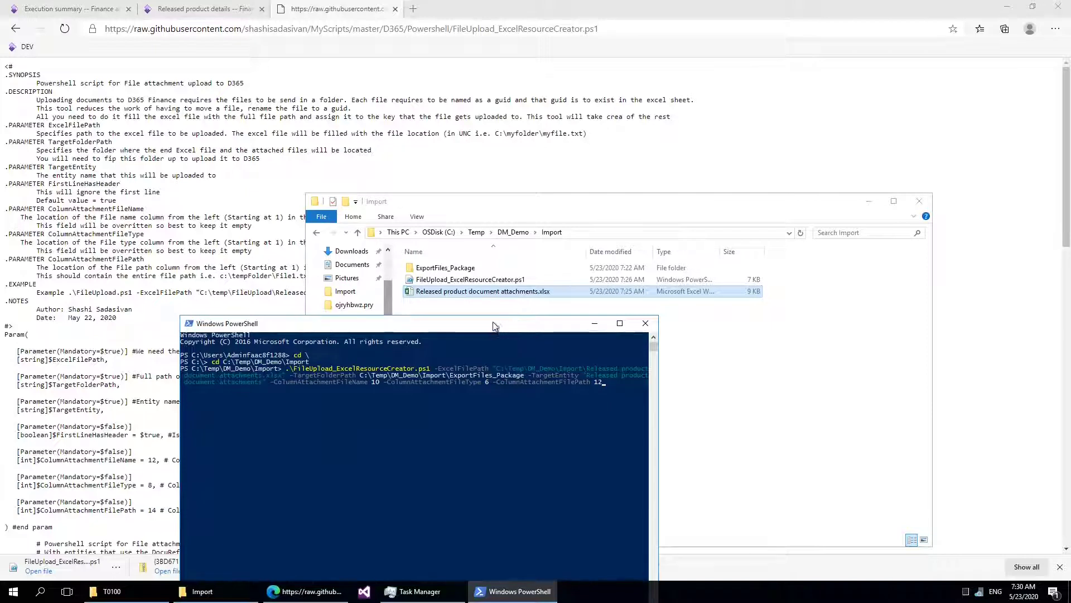
drag(511, 328, 493, 325)
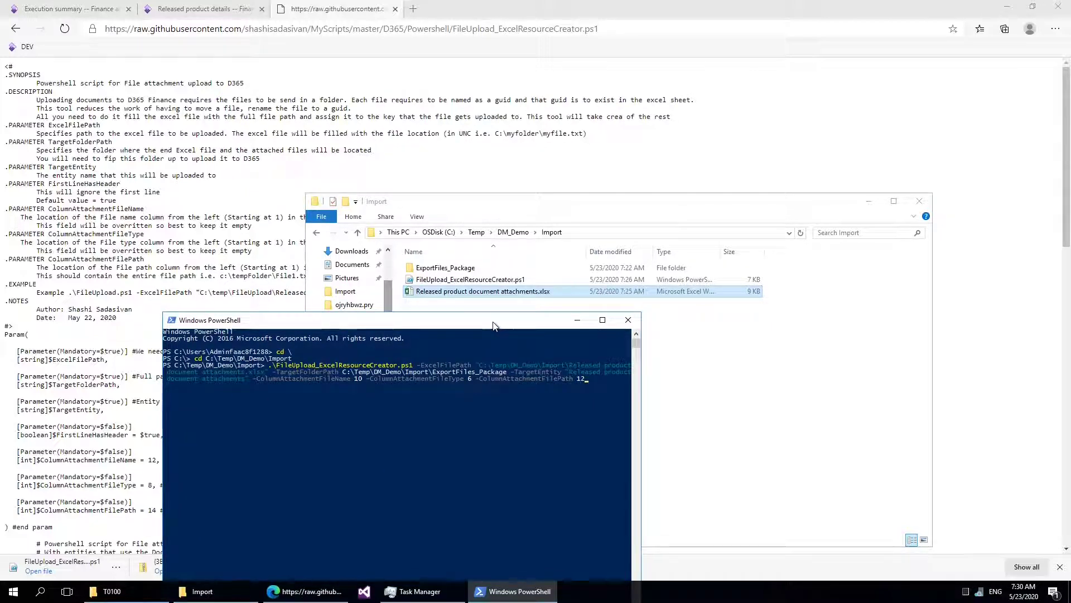
key(Return)
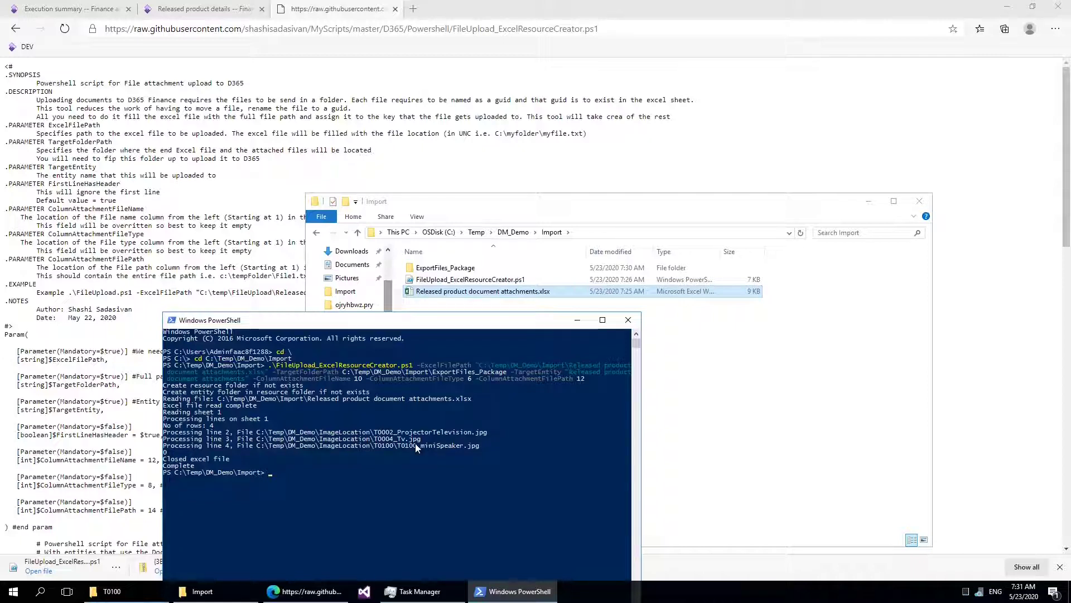
Open the generated Released product document attachments workbook in ExportFiles_Package and examine its ORIGINALFILENAME values
double_click(462, 269)
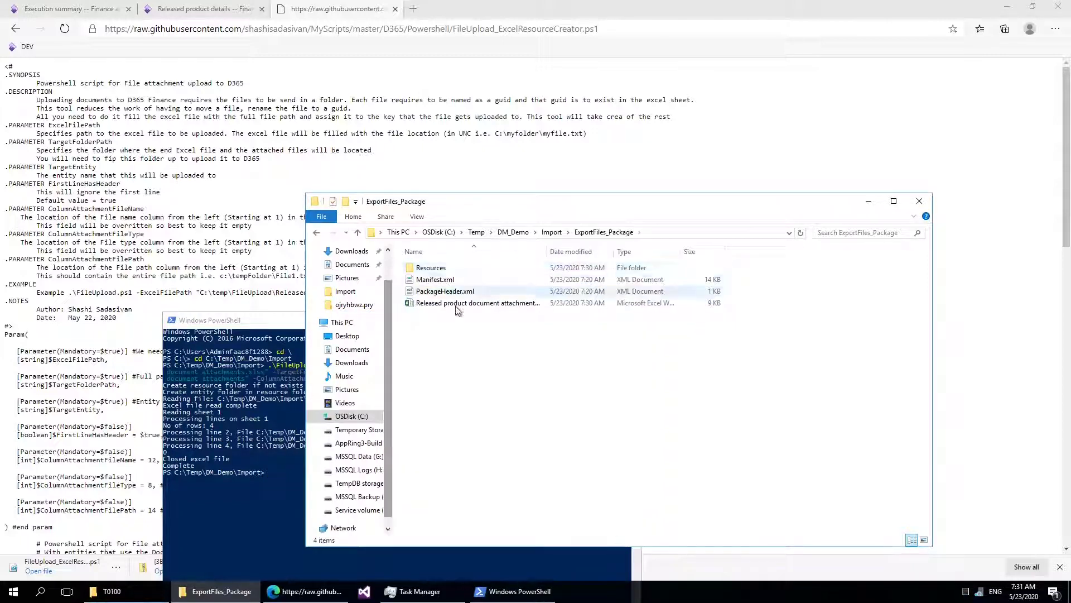
click(479, 303)
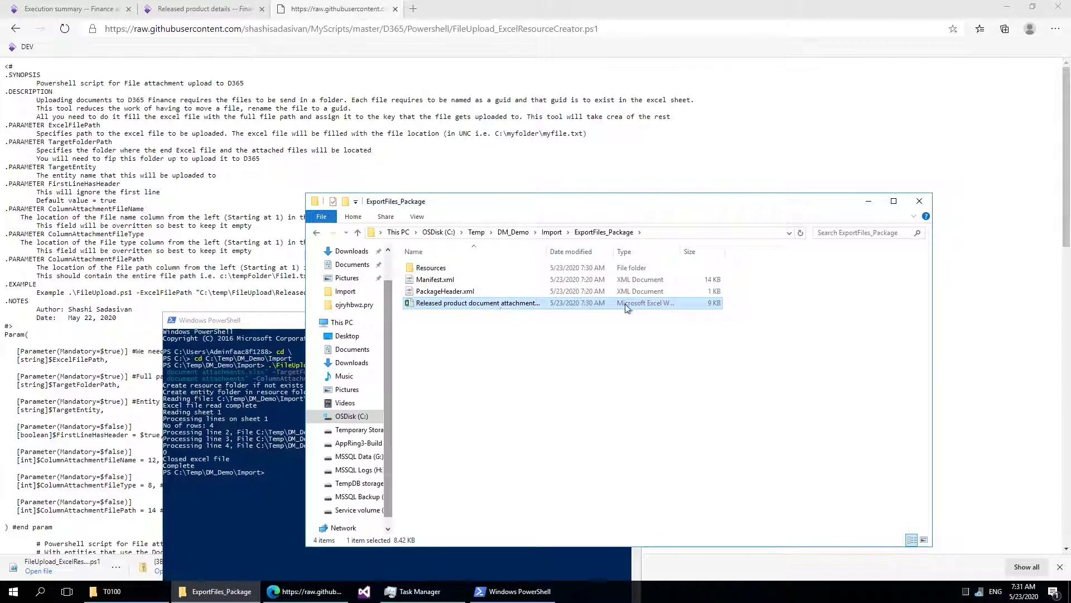
double_click(538, 309)
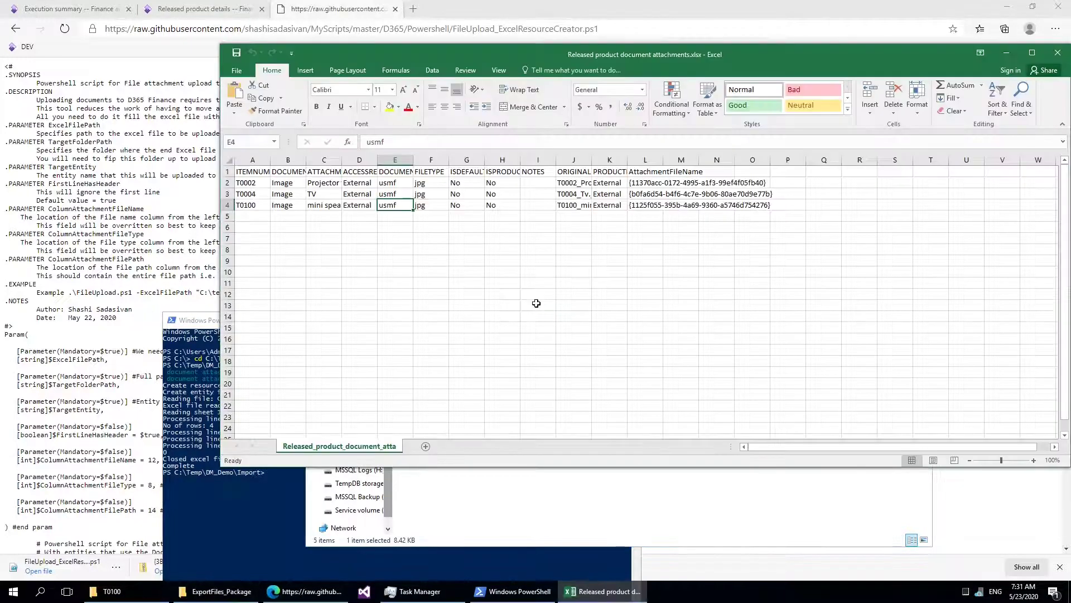
click(577, 183)
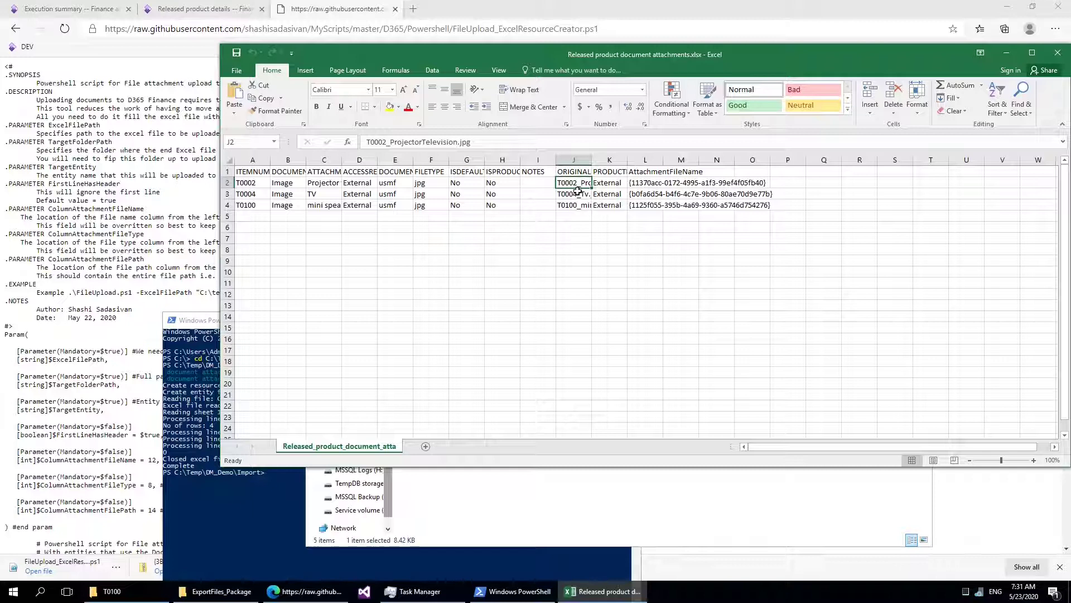
click(578, 196)
key(Up)
key(Up)
key(Down)
key(Down)
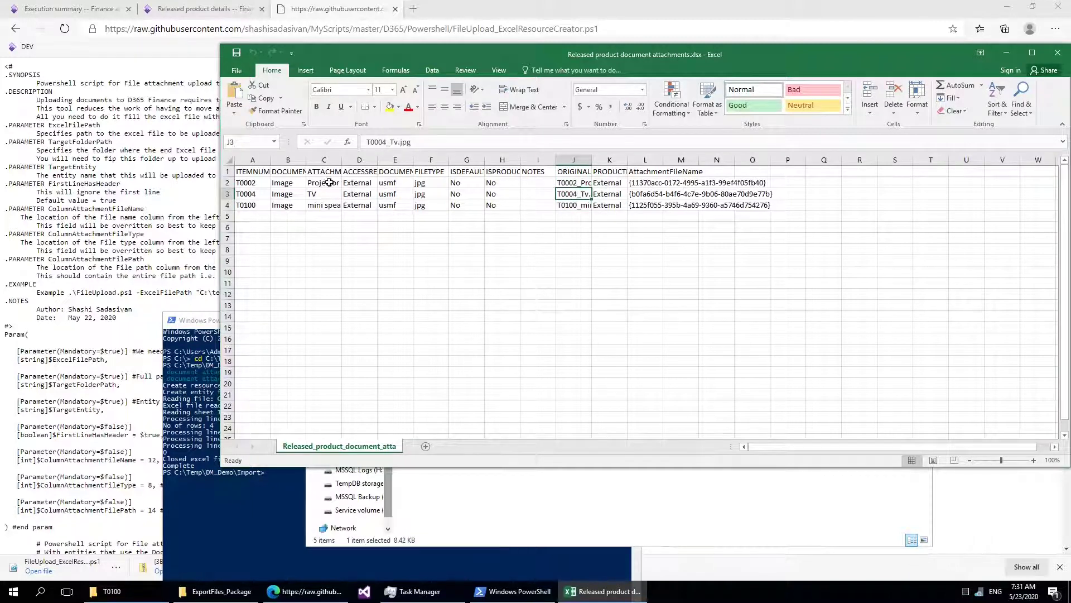
Examine the FILETYPE and AttachmentFileName values of the three products in the generated workbook
click(439, 182)
click(425, 194)
click(426, 205)
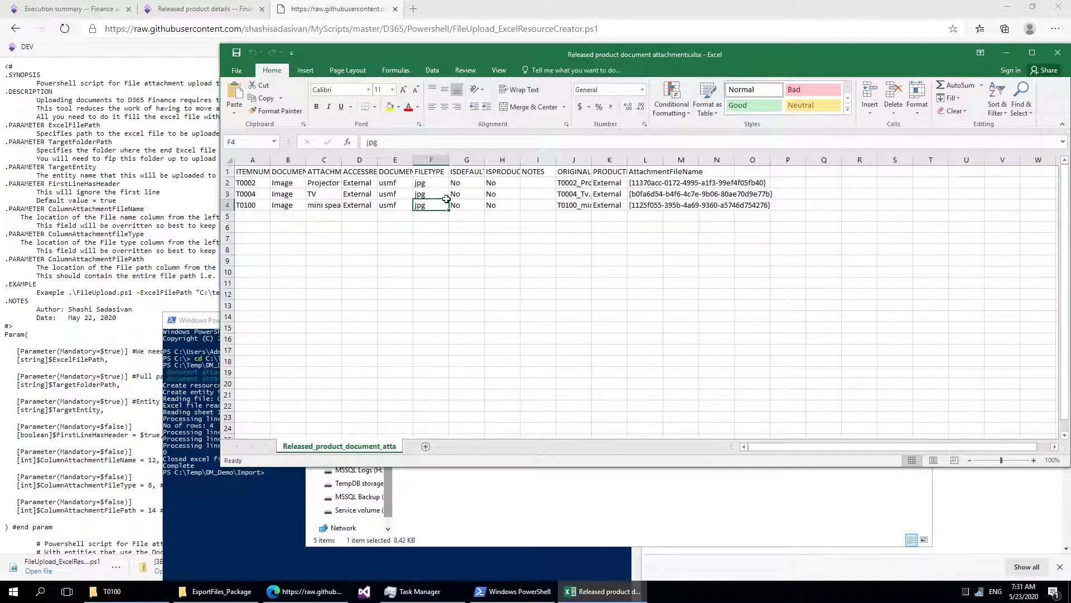
click(640, 194)
click(640, 205)
click(642, 195)
click(644, 183)
click(644, 206)
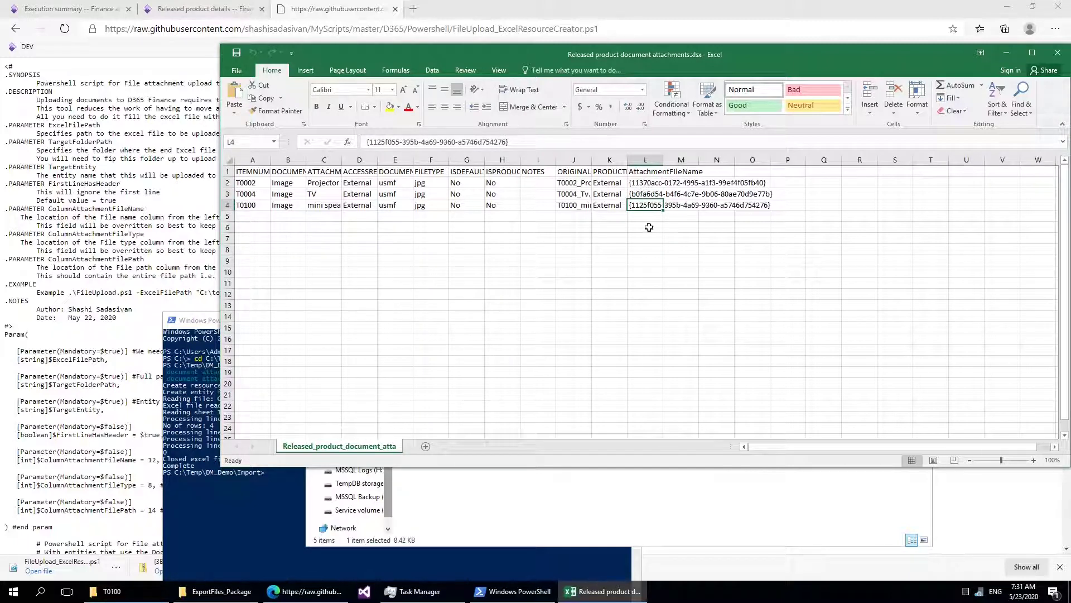
Open the package's Resources\Released product document attachments folder and compare its file names with the workbook's AttachmentFileName column
click(660, 503)
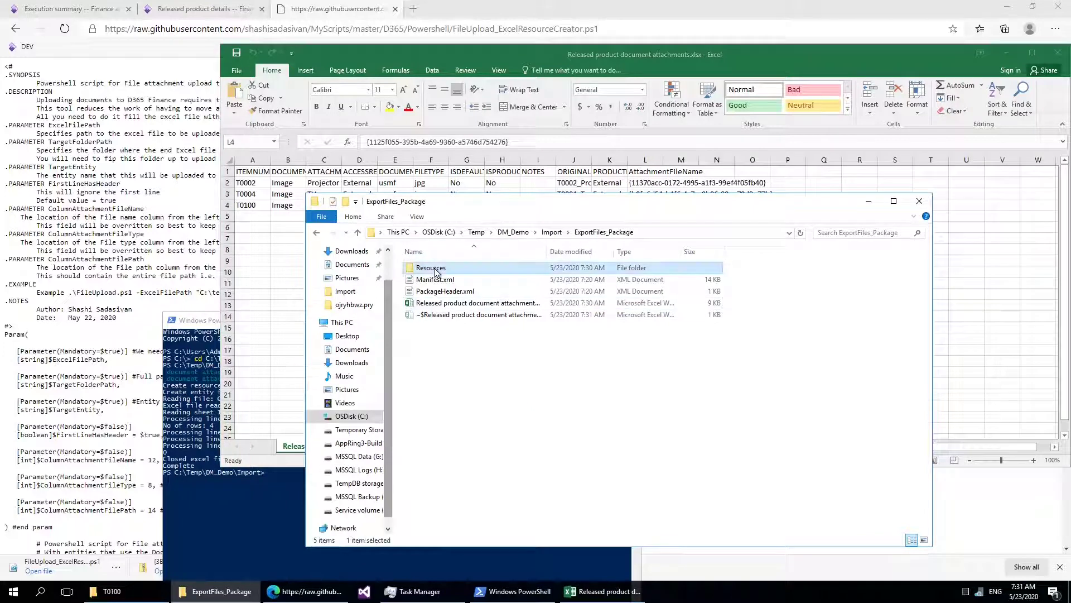
double_click(472, 268)
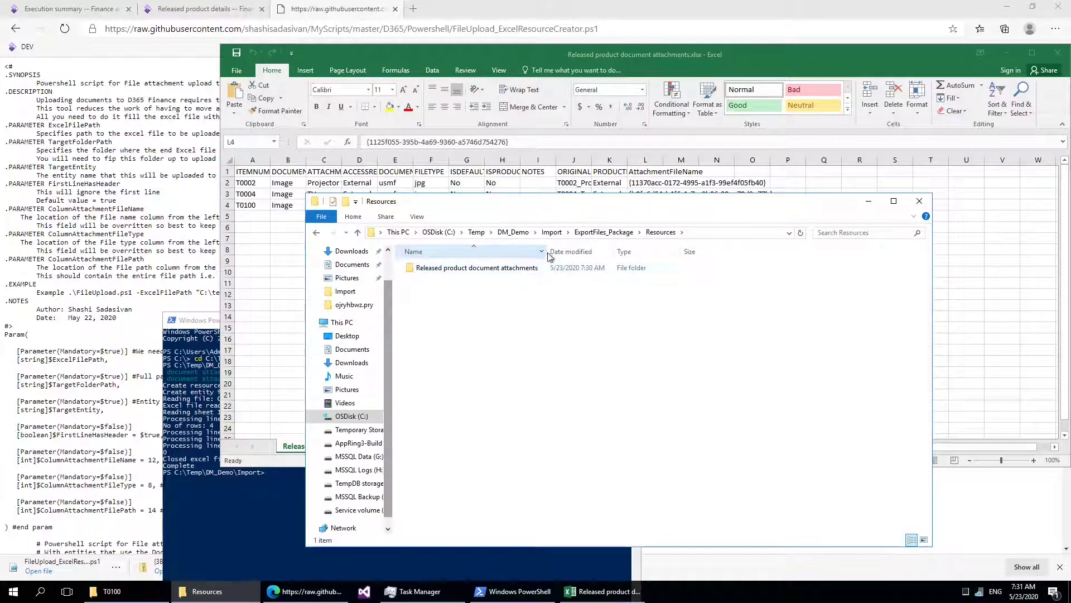
double_click(492, 271)
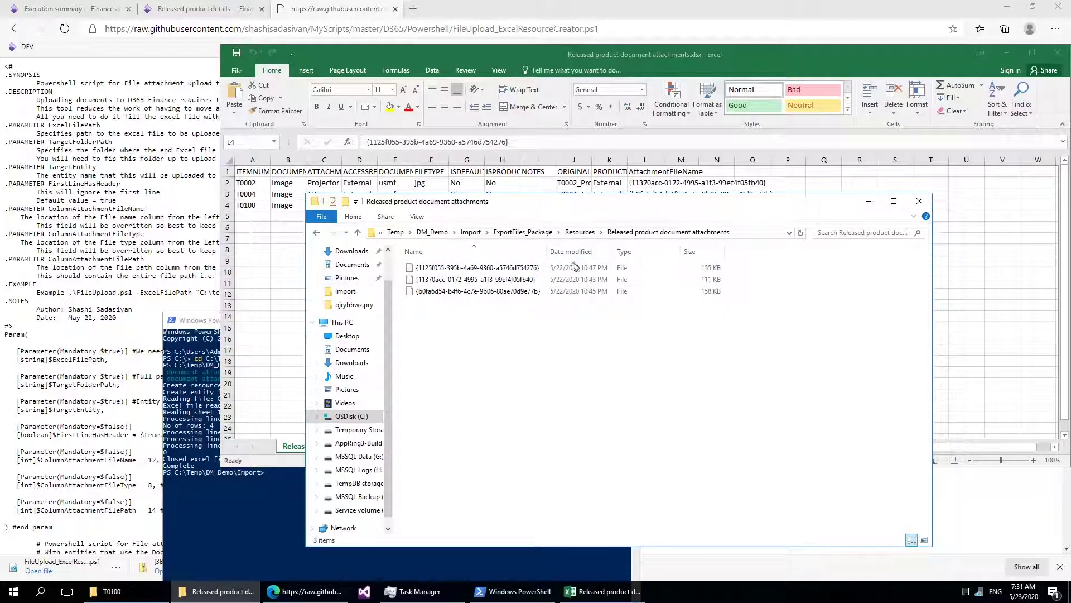
drag(617, 202, 659, 244)
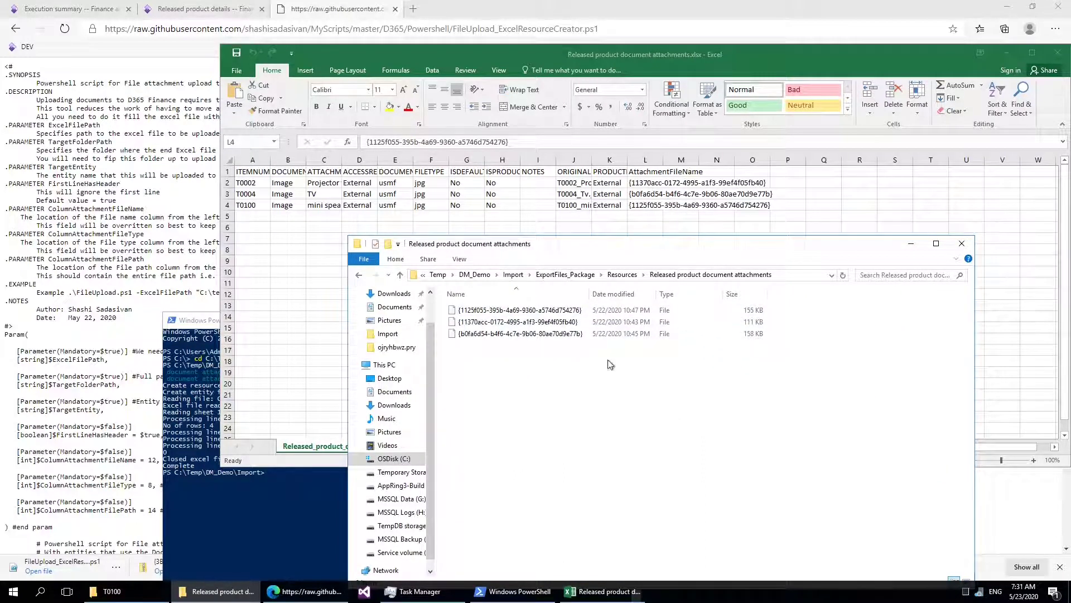
Go back up to the DM_Demo folder and close the generated workbook
click(622, 274)
click(558, 275)
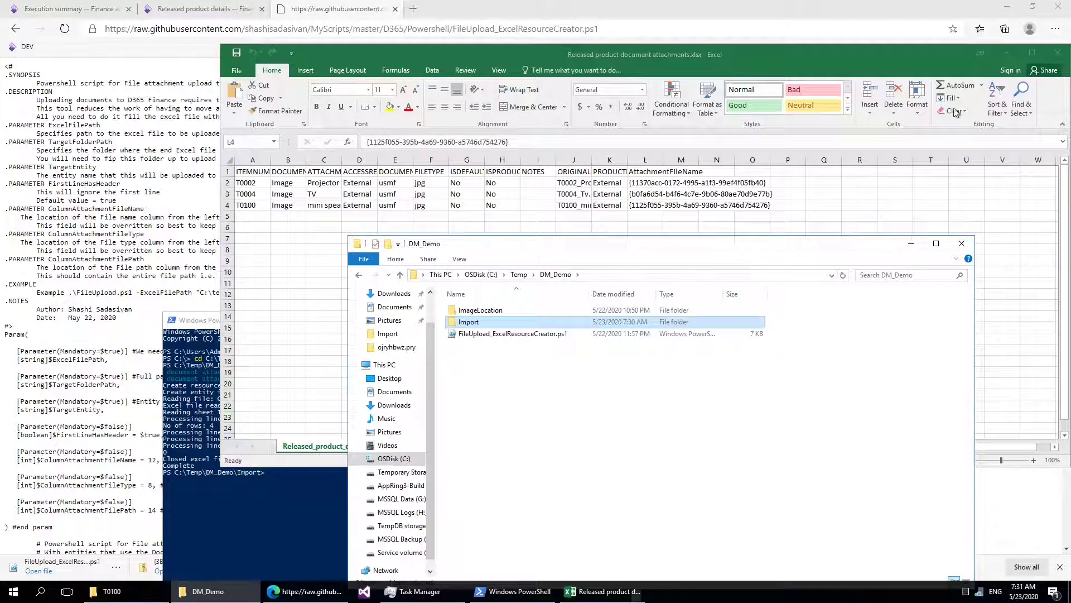
click(1058, 53)
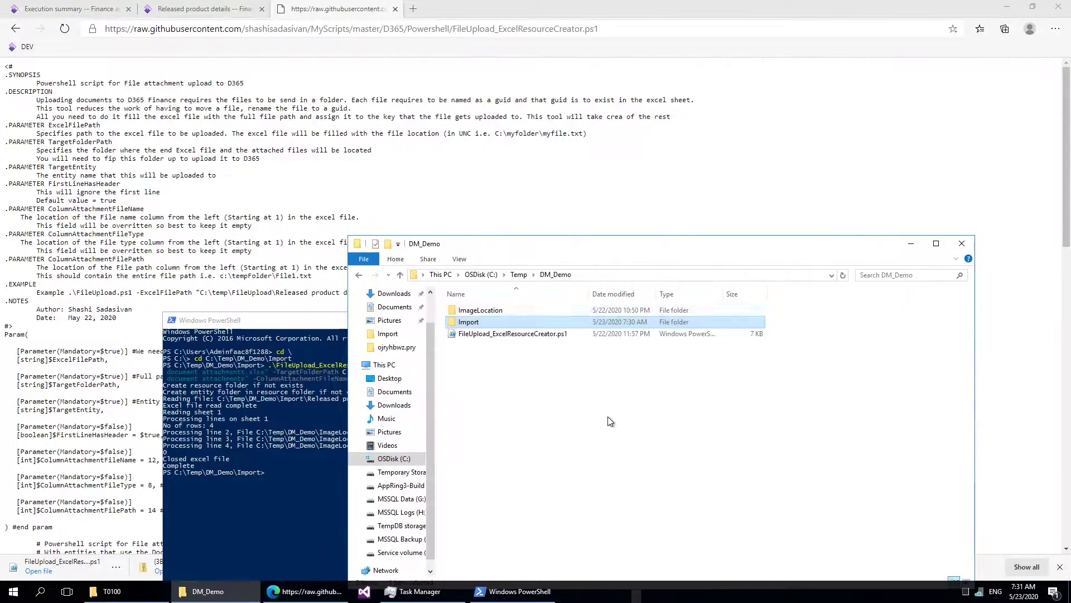
Compress the entire contents of the Import\ExportFiles_Package folder, including Resources, the XML files and the workbook, into one zip archive
double_click(502, 324)
double_click(507, 311)
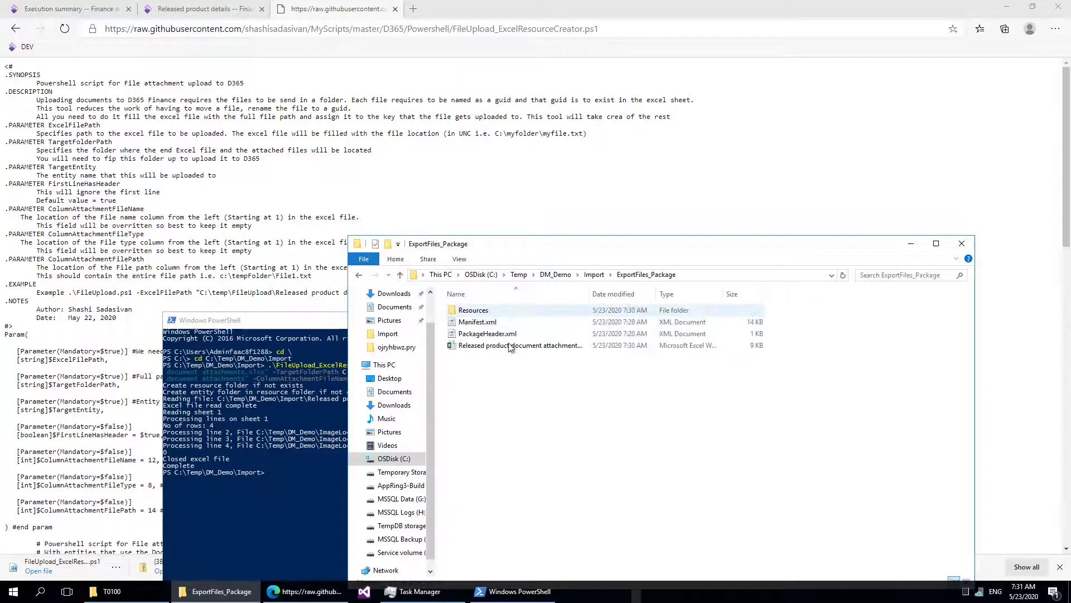
drag(530, 383, 465, 306)
right_click(469, 317)
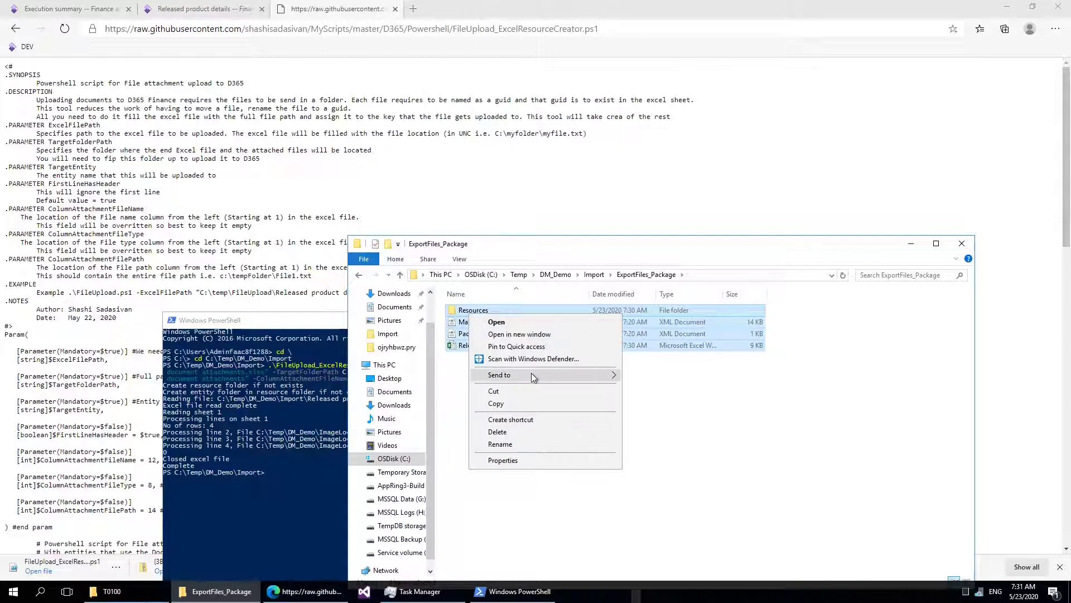
mouse_move(531, 373)
click(674, 389)
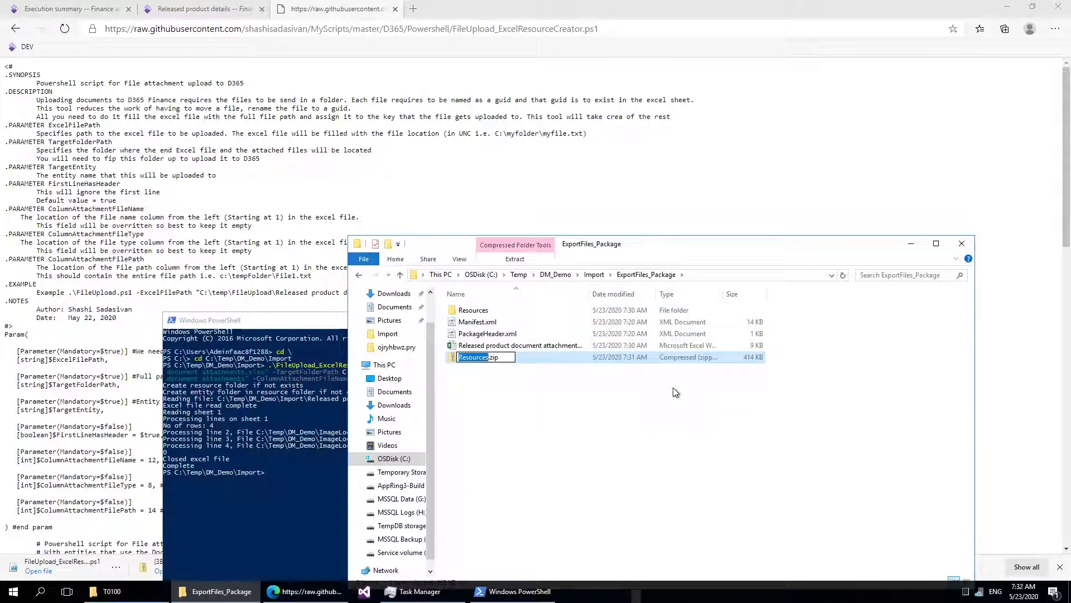
Name the new archive ProductDocumentAttachment.zip
text(Product)
text(DocumentAttache)
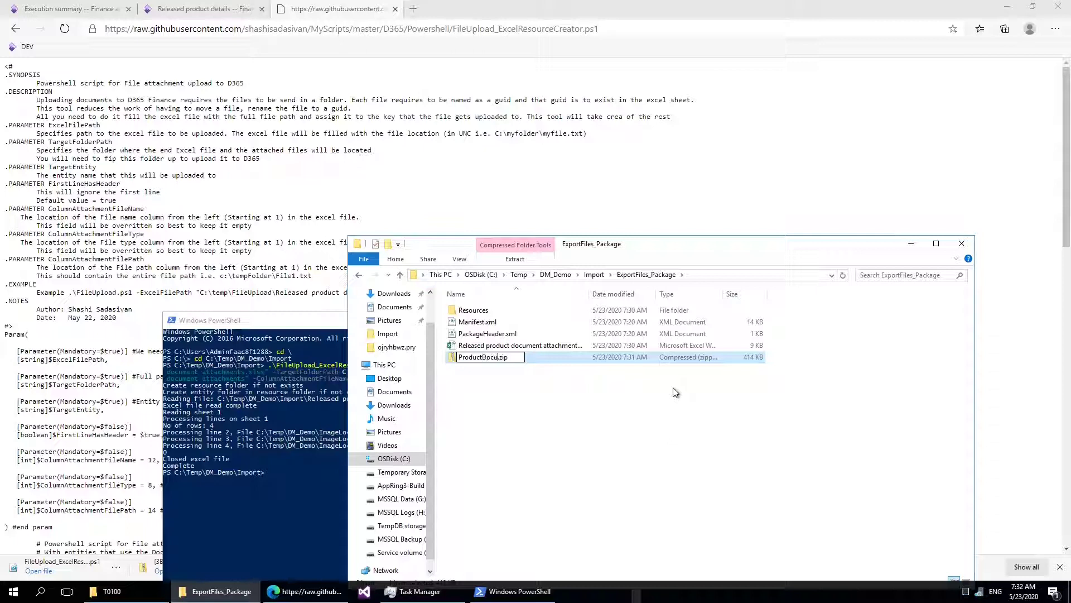
text(mentAttachment)
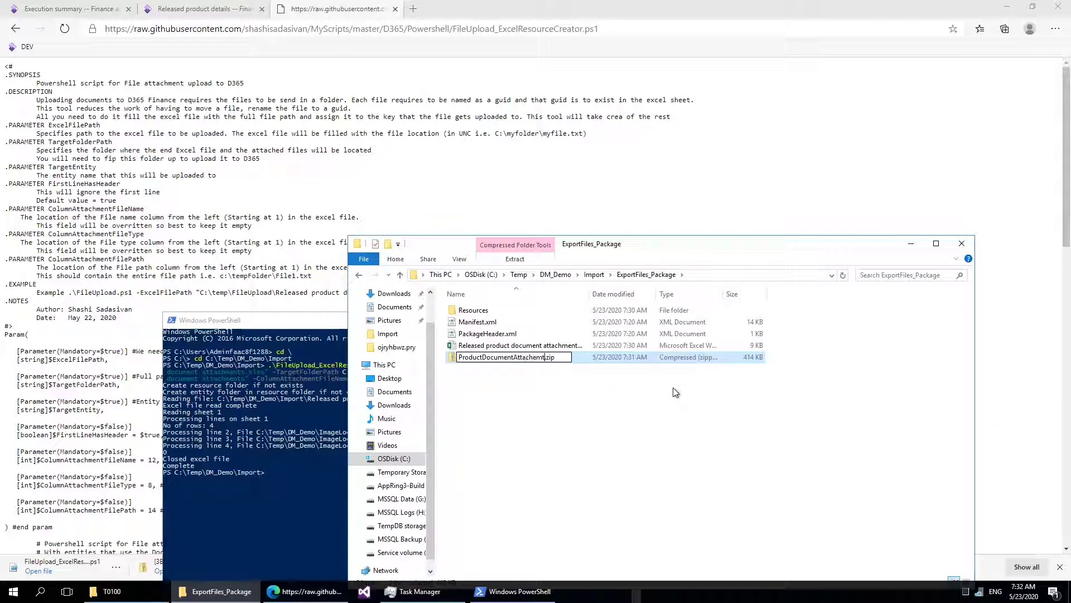
key(Return)
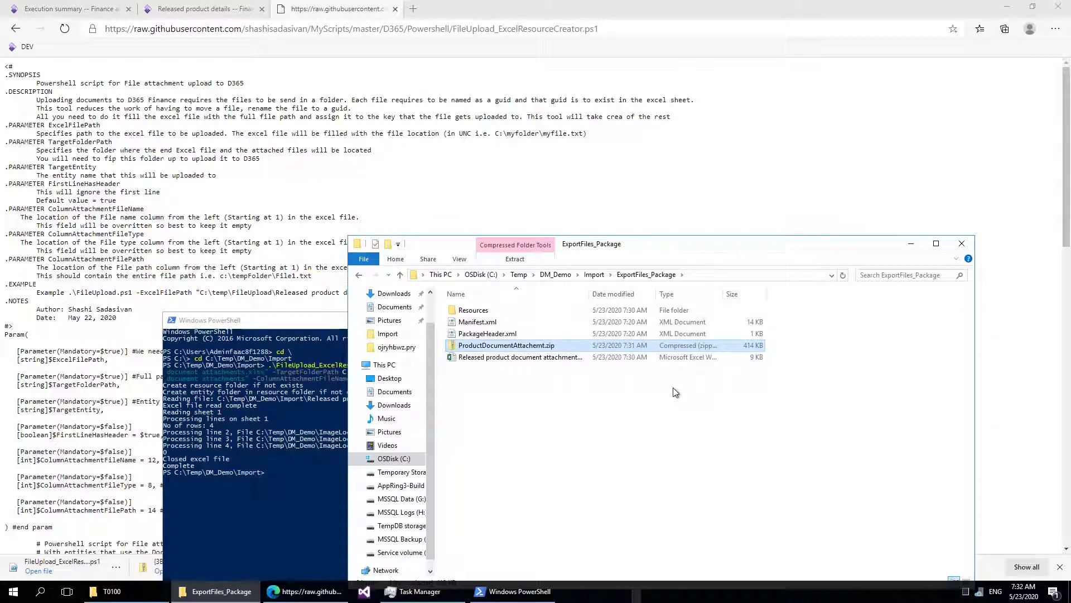
key(F2)
key(Right)
key(BackSpace)
key(Right)
text(en)
key(Return)
Return to the Data management workspace in the browser and create an import project with the group name SS_I_ProductImages
click(36, 9)
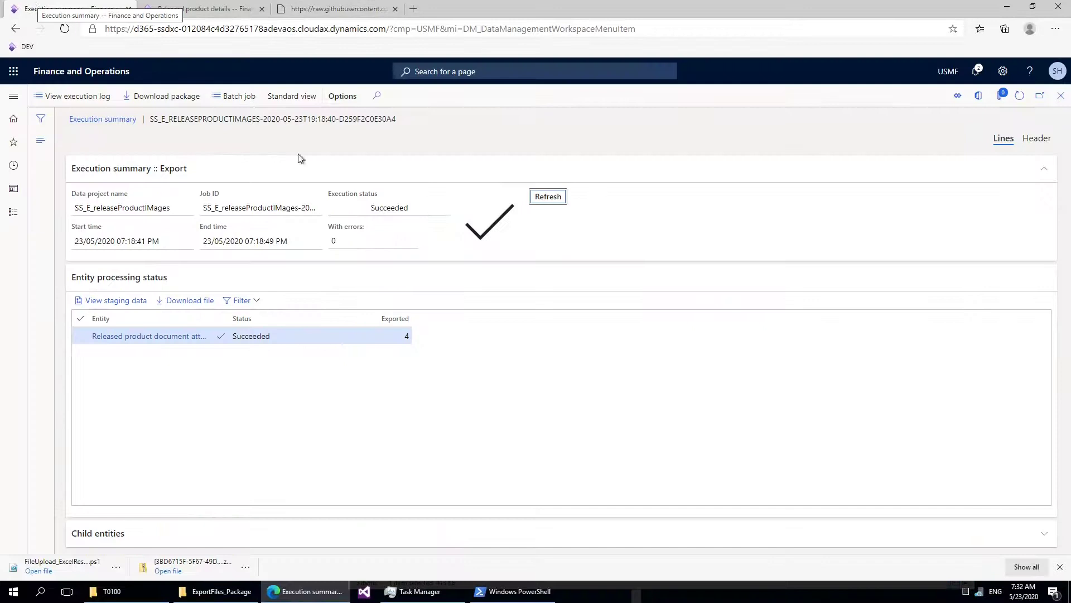
click(1062, 97)
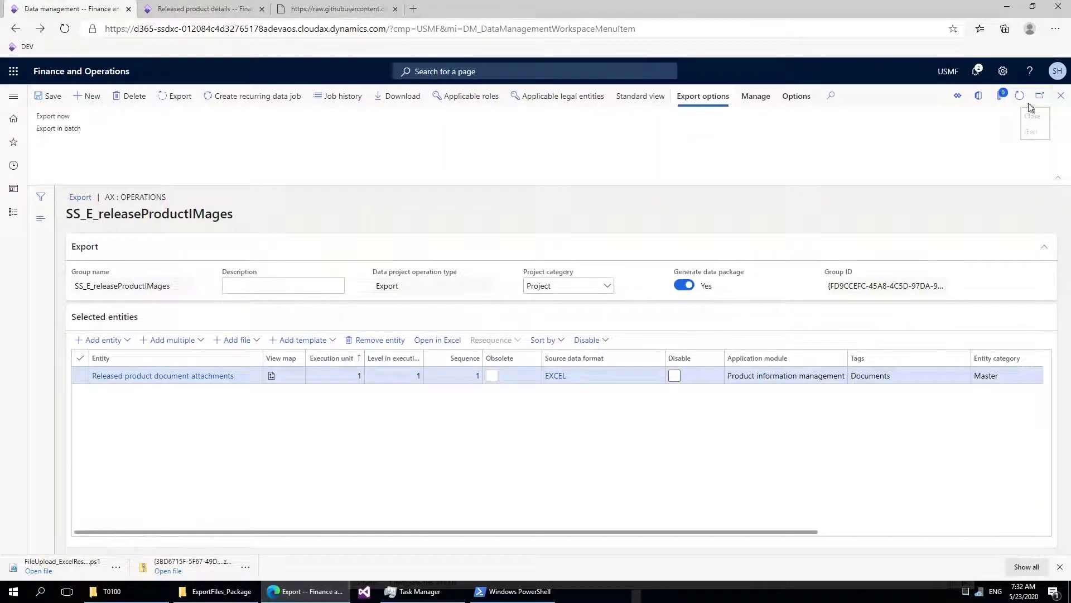
click(1061, 96)
click(81, 224)
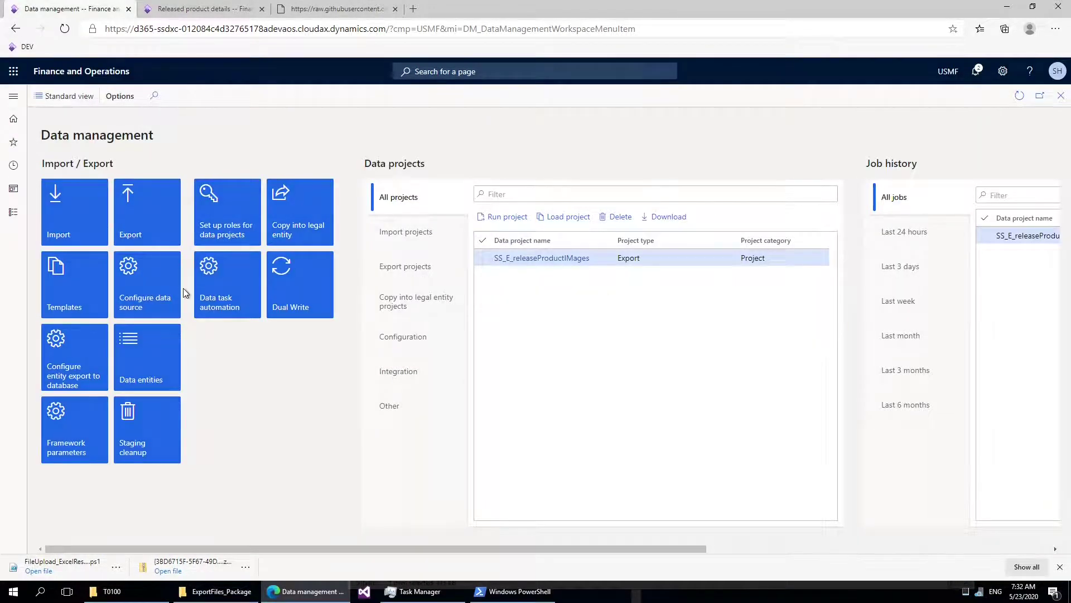
text(SS_I_ProductImages)
key(Tab)
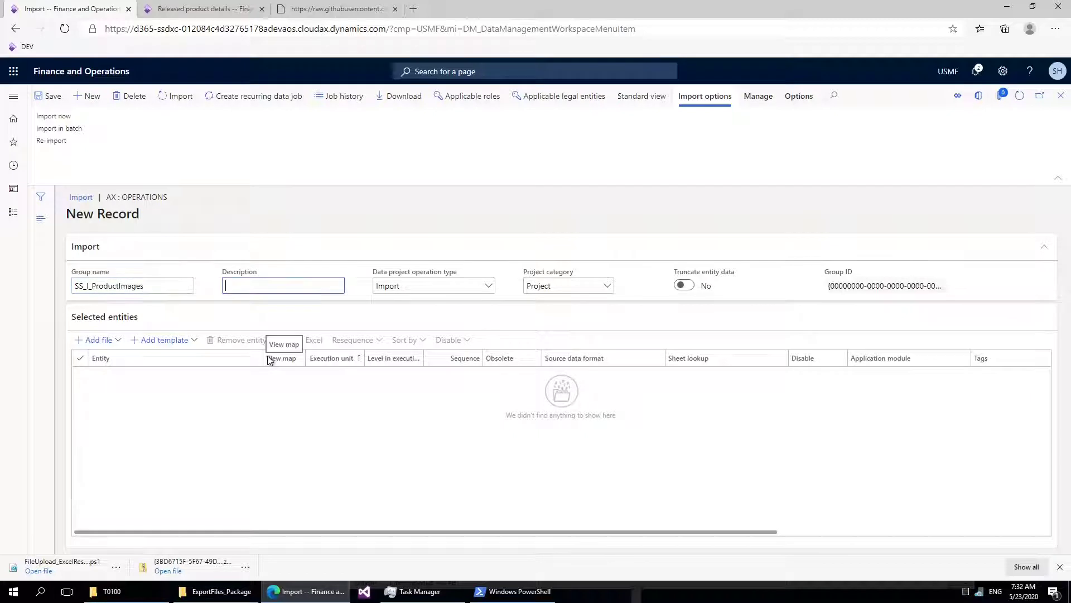
Add ProductDocumentAttachment.zip from the Import\ExportFiles_Package folder to the SS_I_ProductImages project as its data file
click(111, 342)
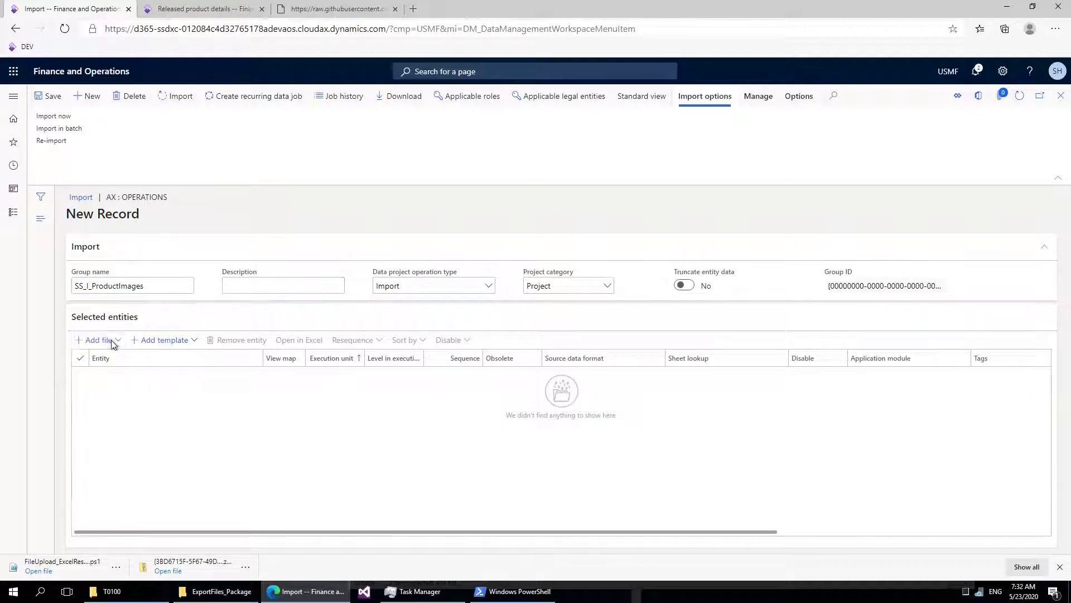
click(217, 591)
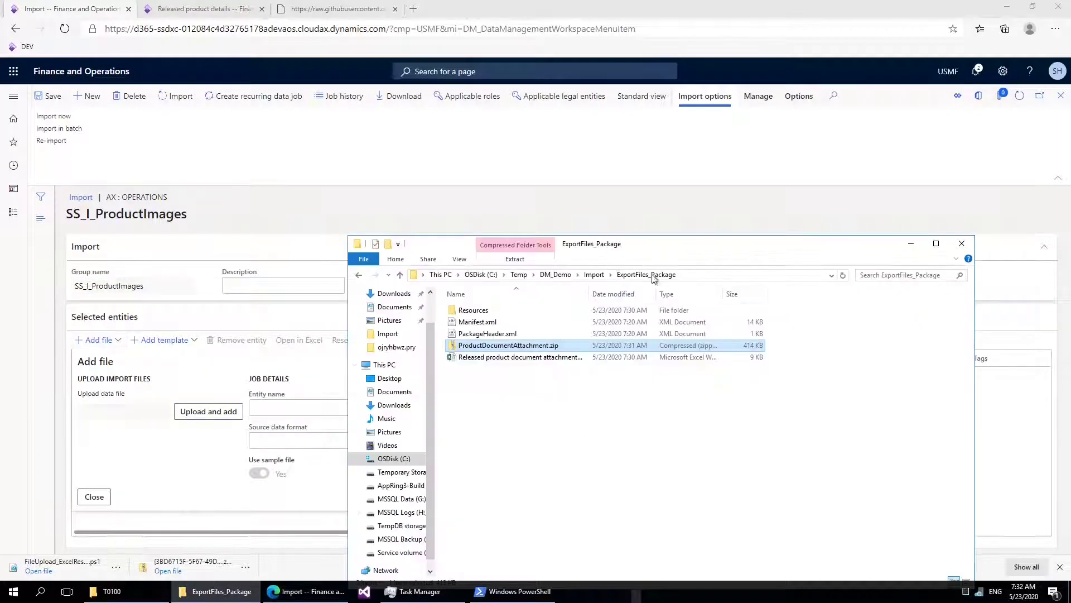
click(702, 276)
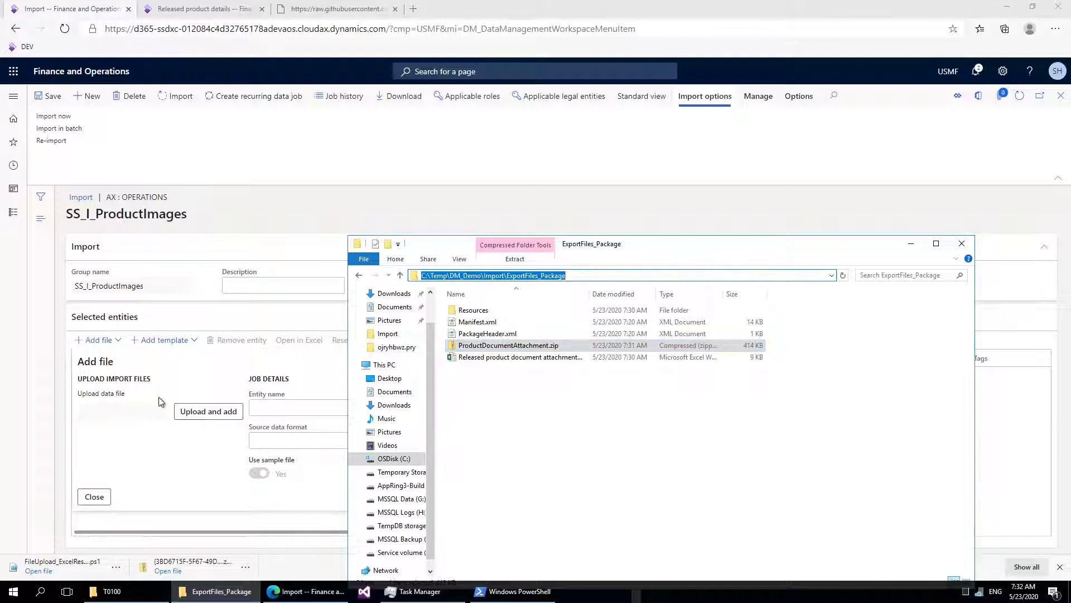
click(129, 464)
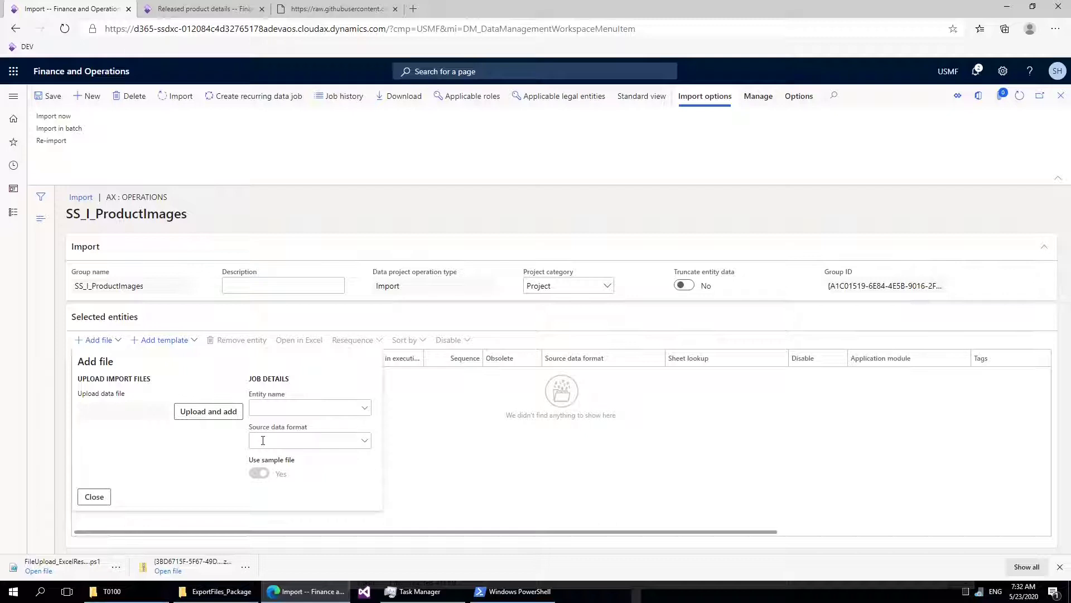
click(222, 411)
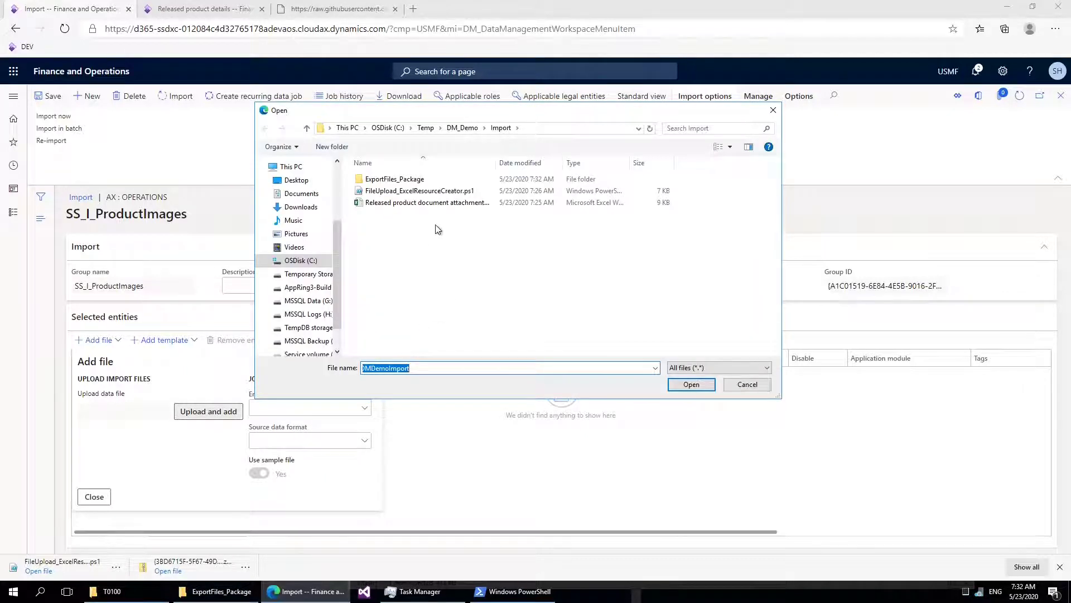
double_click(422, 179)
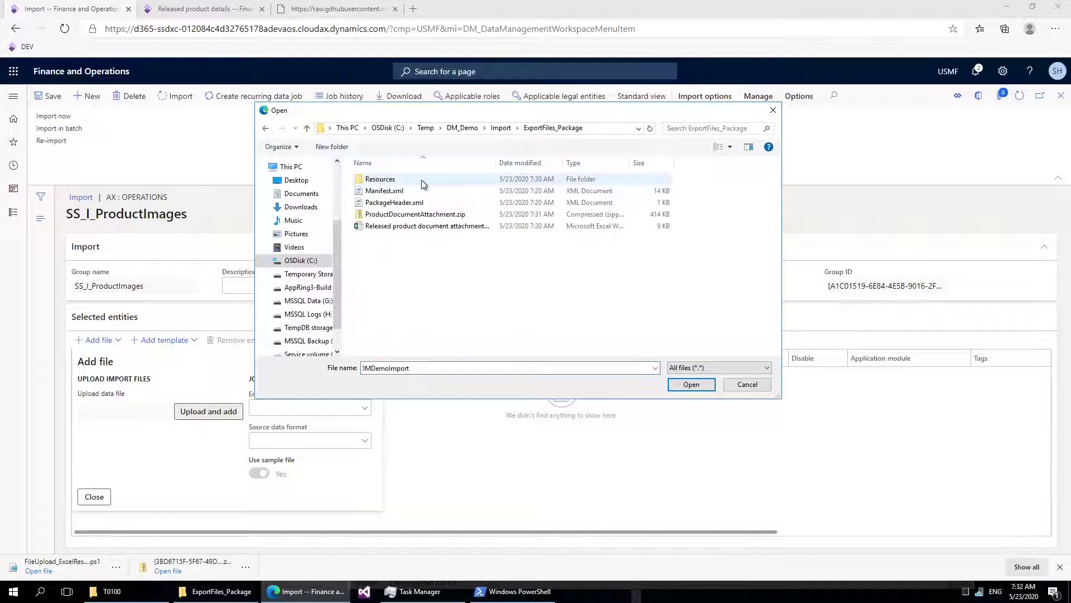
click(394, 215)
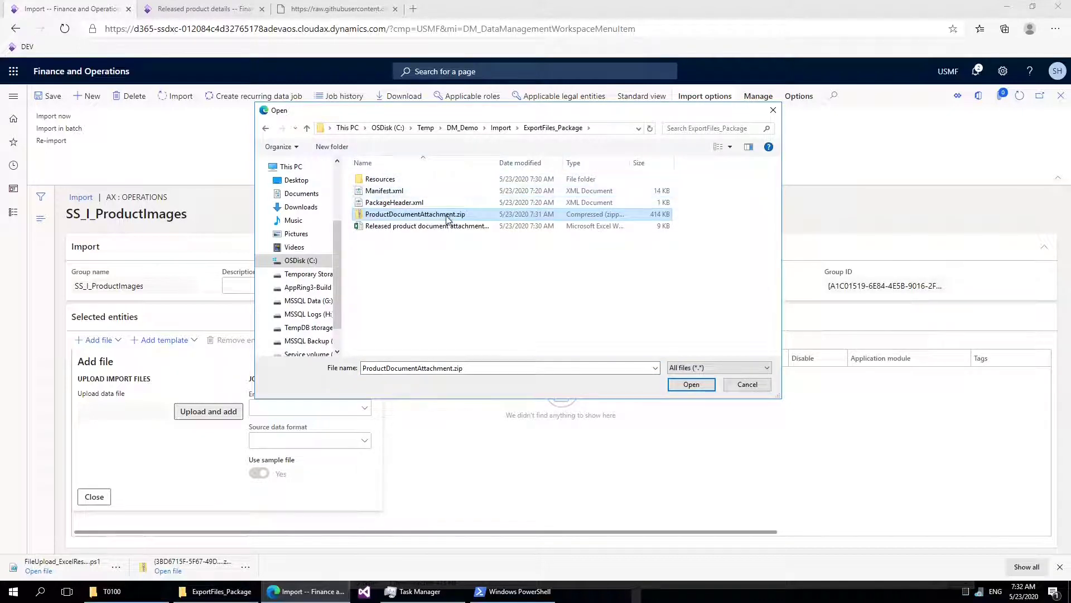
click(690, 384)
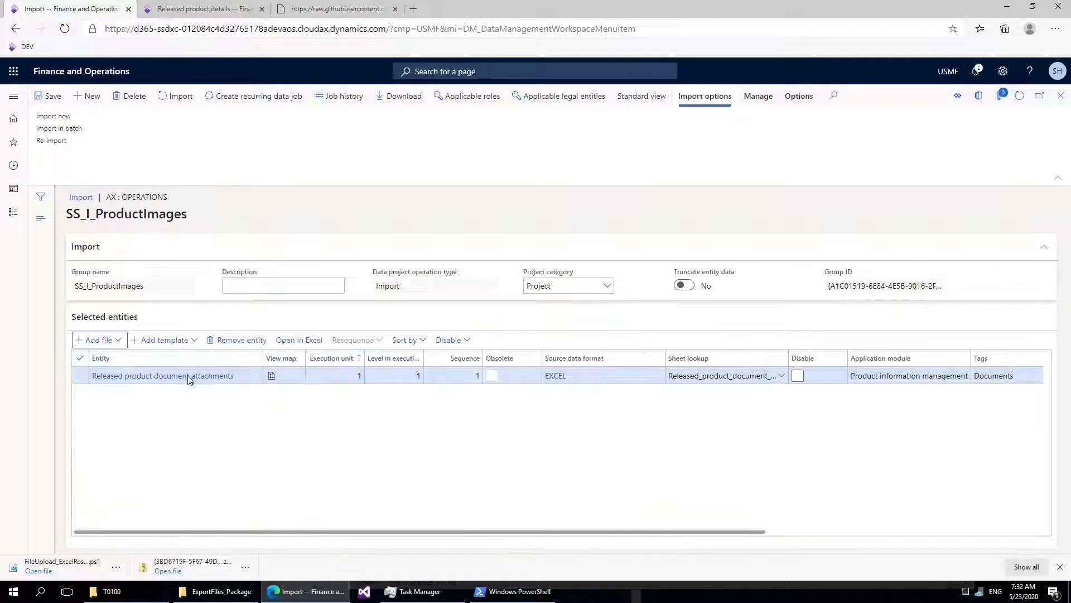
Run the SS_I_ProductImages import and refresh its execution summary to check the status
drag(567, 532, 394, 521)
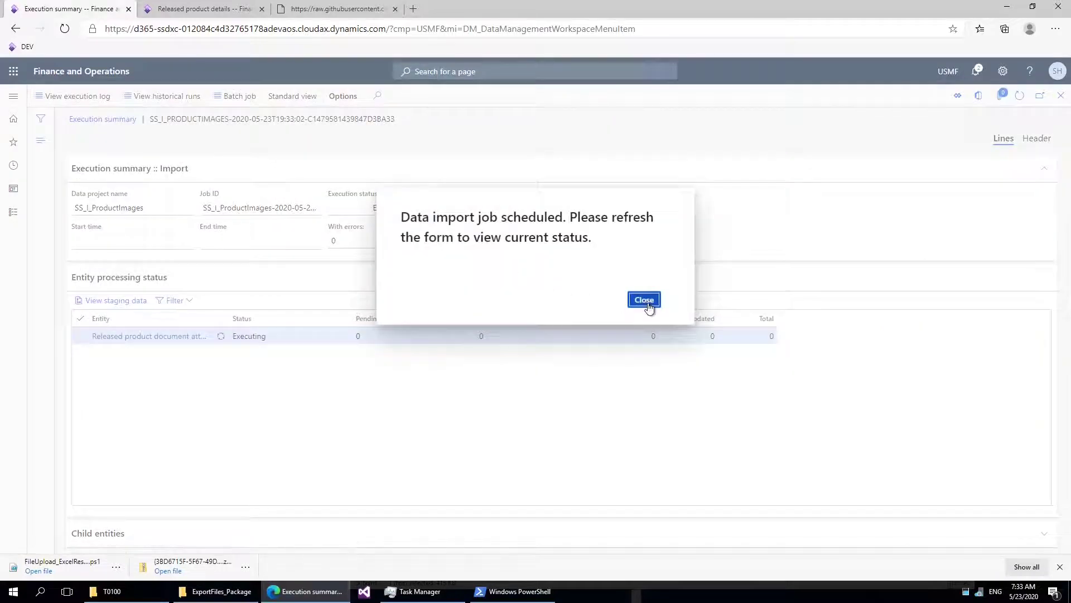
click(644, 300)
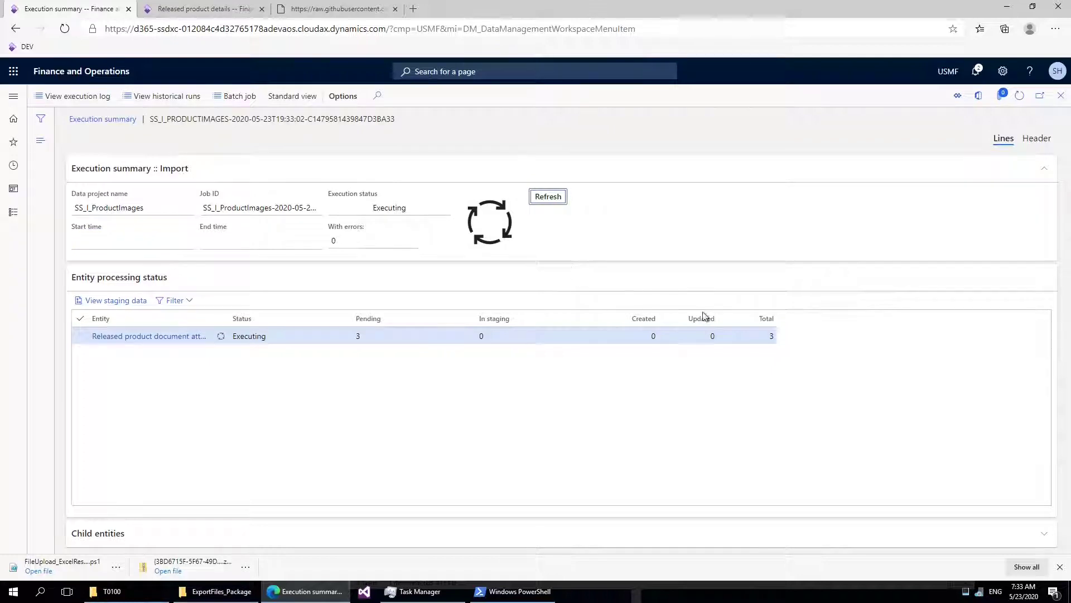
click(548, 198)
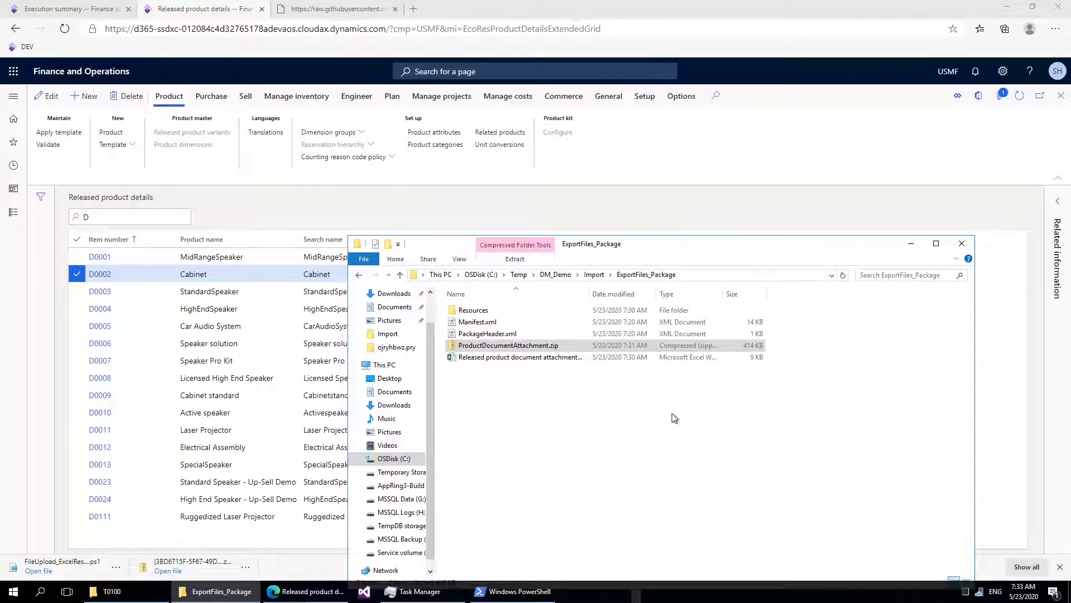
Open the Released product document attachments workbook from ExportFiles_Package and review the item numbers of its three products
double_click(507, 357)
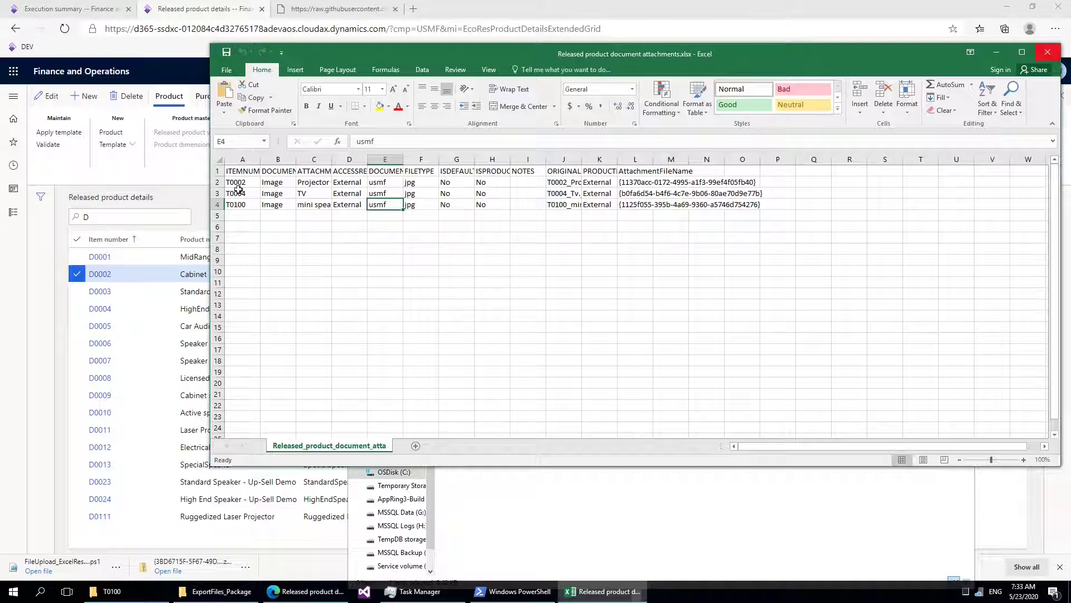
click(237, 184)
click(244, 195)
click(244, 206)
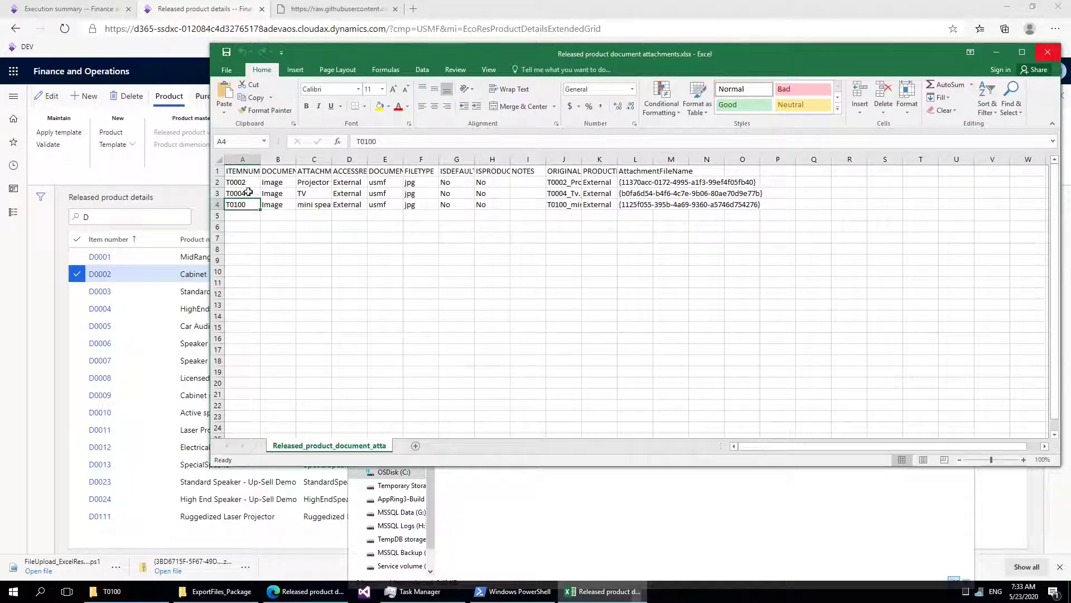
Filter the released products by item number T0002 and examine the image preview in its attachments
click(173, 213)
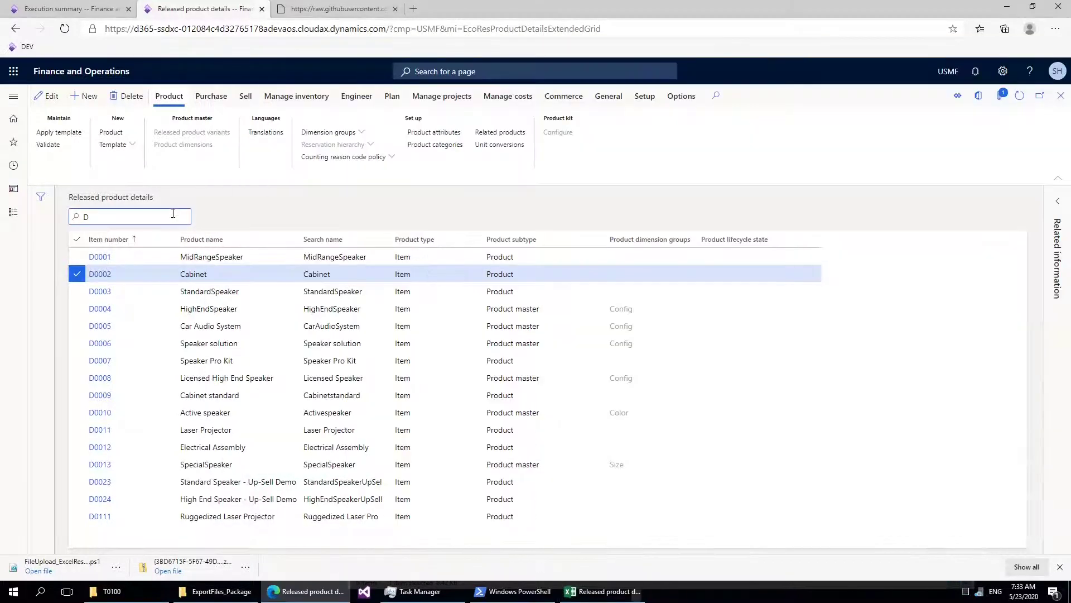
text(T0002)
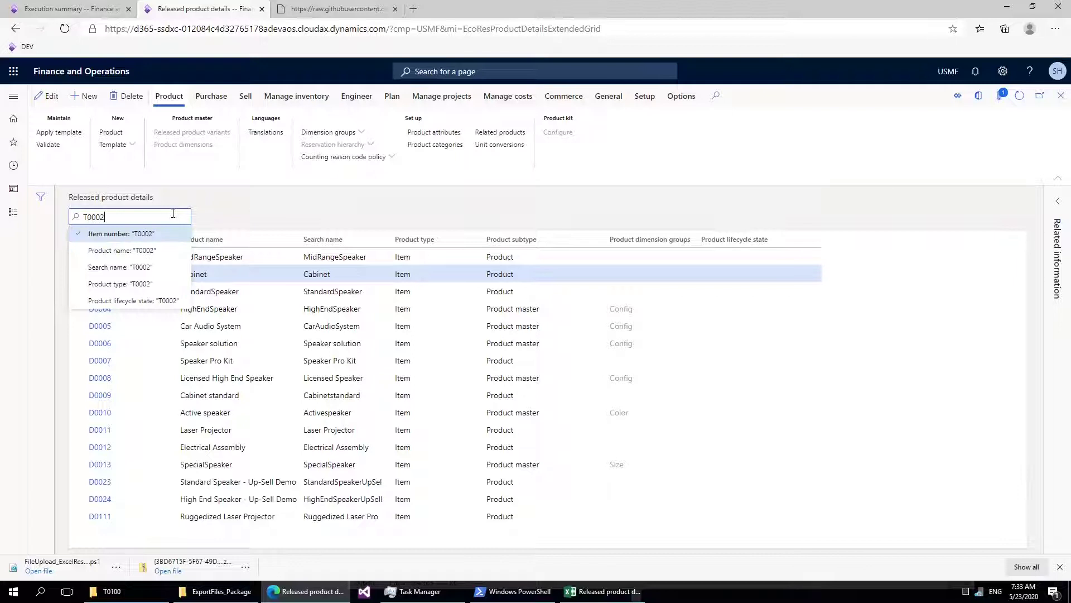
key(Return)
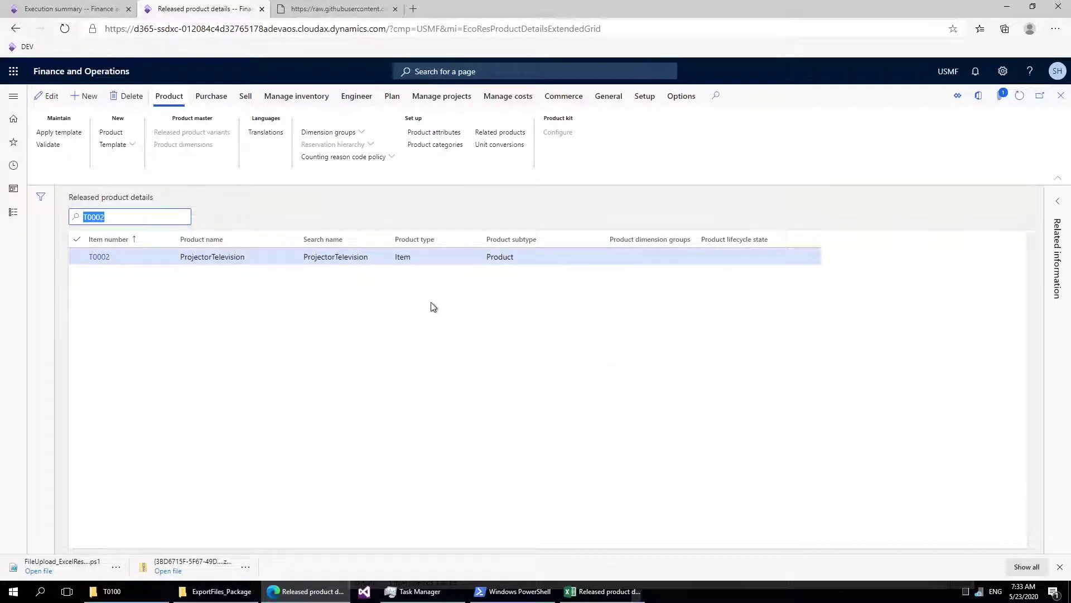
click(221, 297)
click(998, 97)
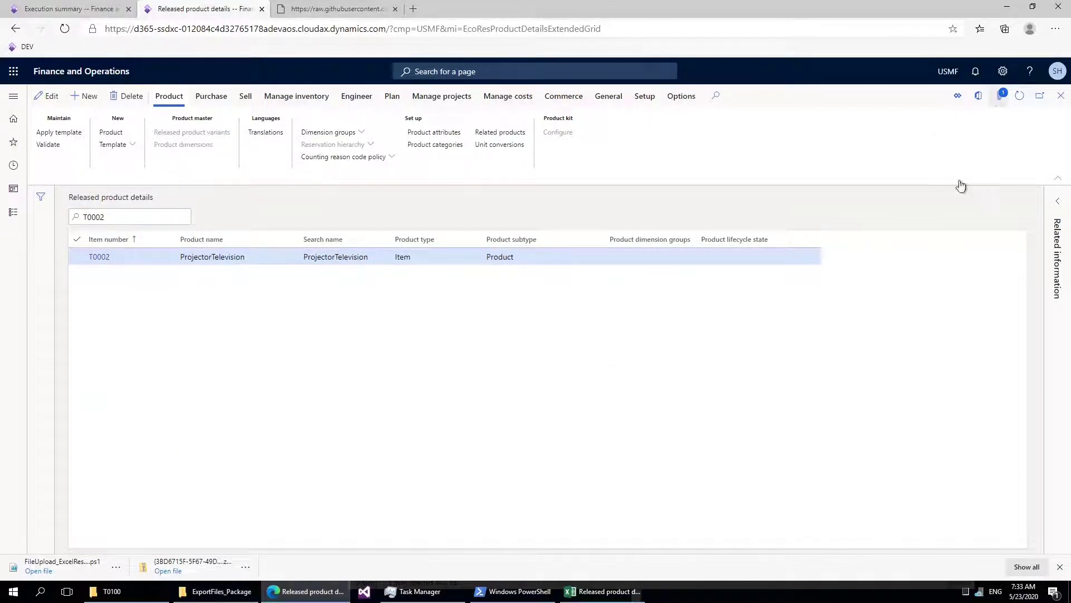
drag(1061, 243, 1058, 388)
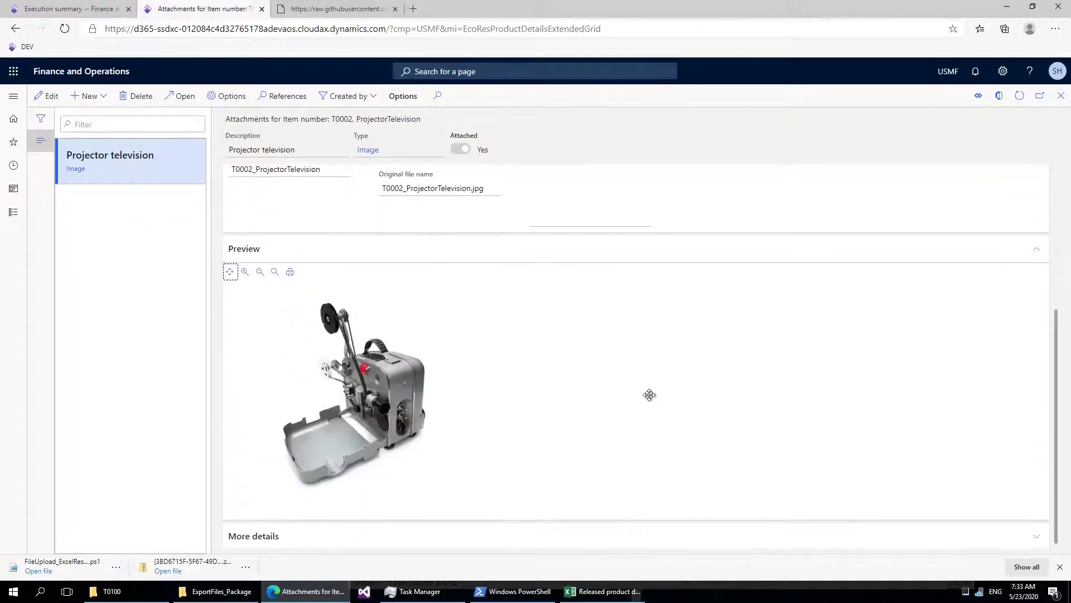
click(1061, 95)
Filter the released products by item number T0004 and examine the image preview in its attachments
click(603, 591)
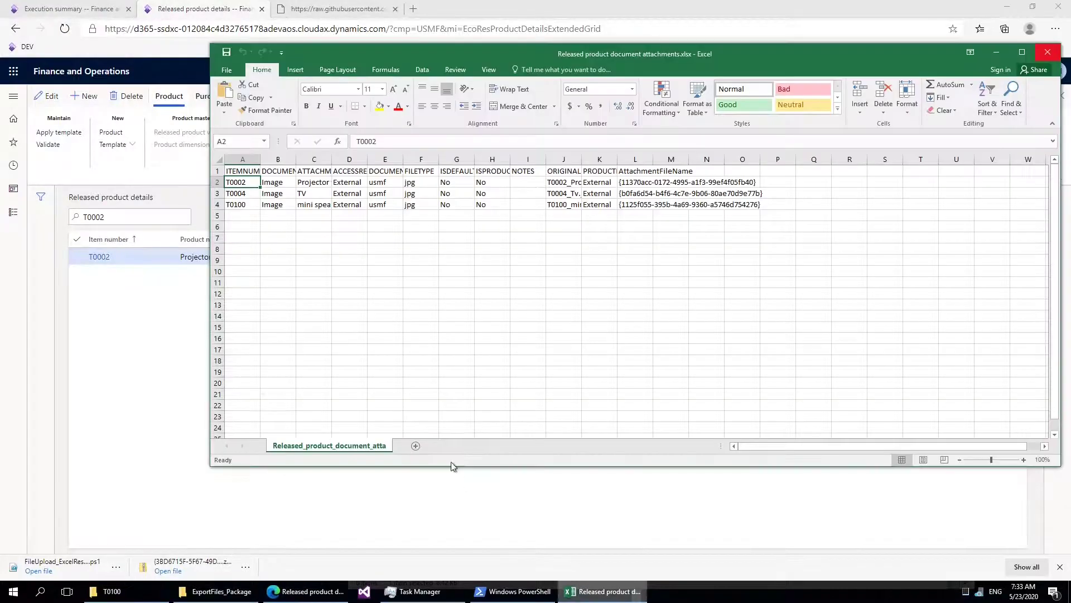
click(142, 216)
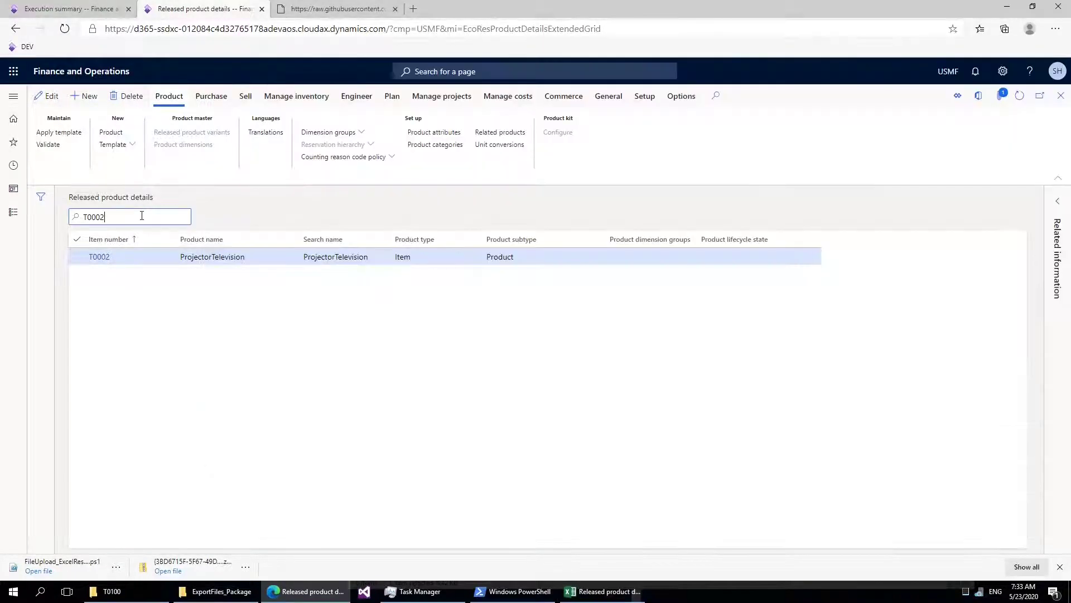
key(BackSpace)
text(4)
key(Return)
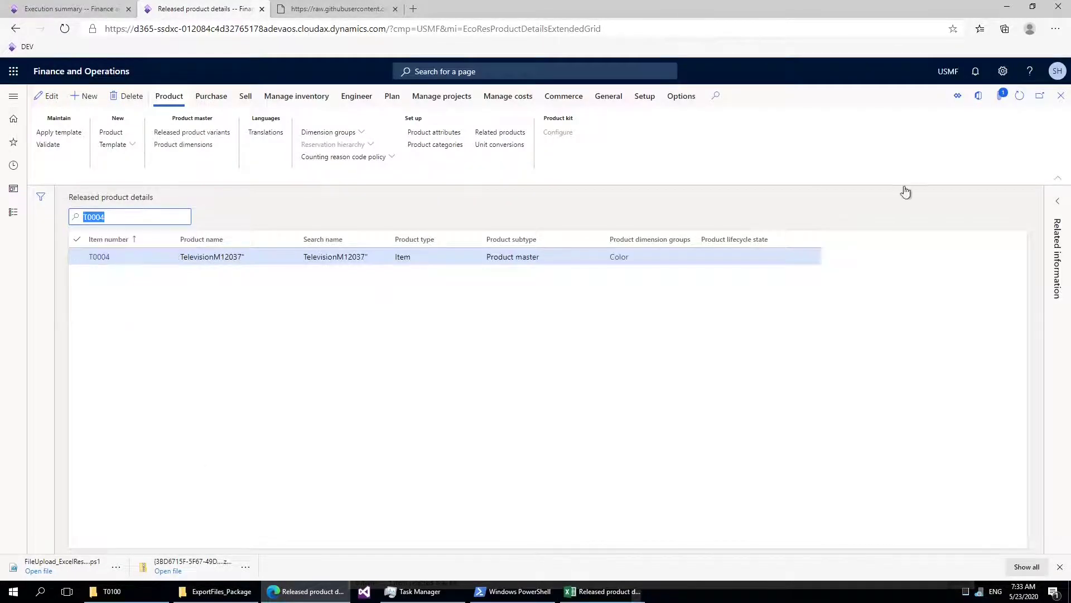
click(1002, 96)
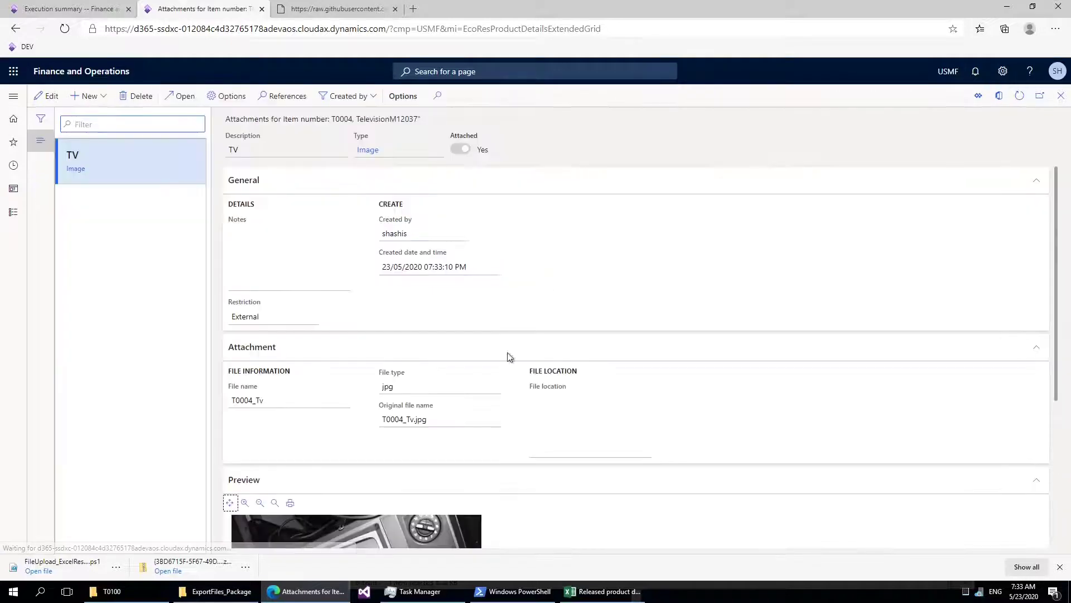
scroll(718, 404, down, 4)
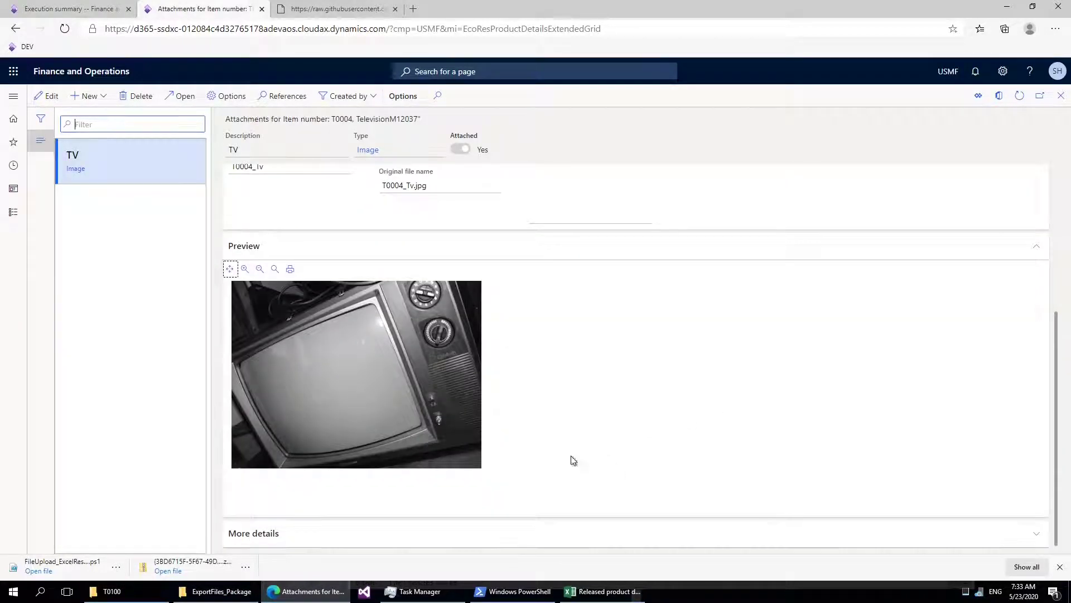
click(1062, 96)
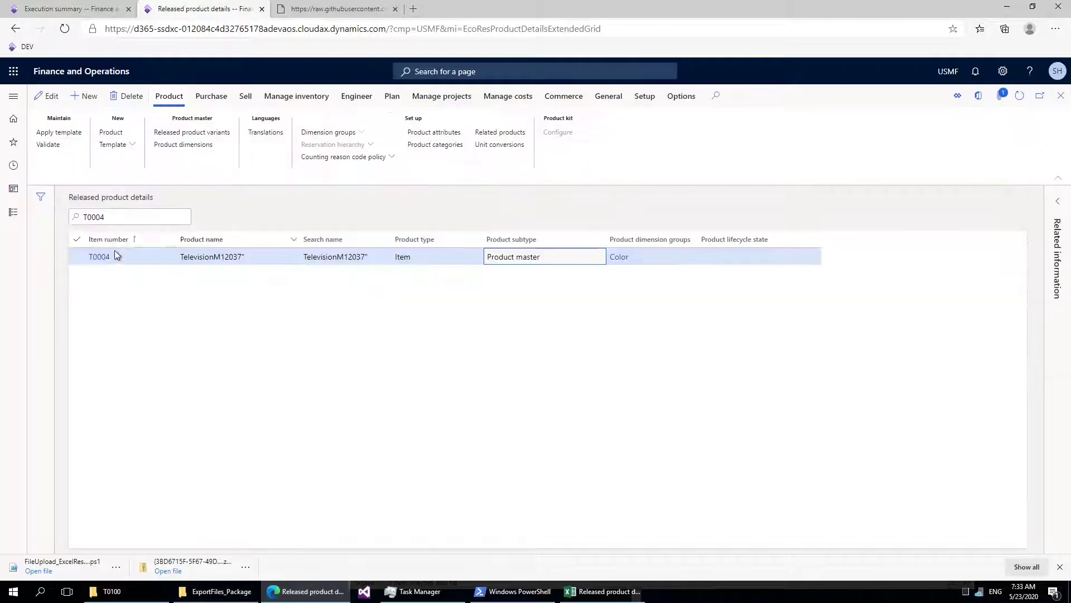
Filter the released products by item number T0100 and examine the image preview in its attachments
click(590, 596)
click(94, 227)
click(133, 217)
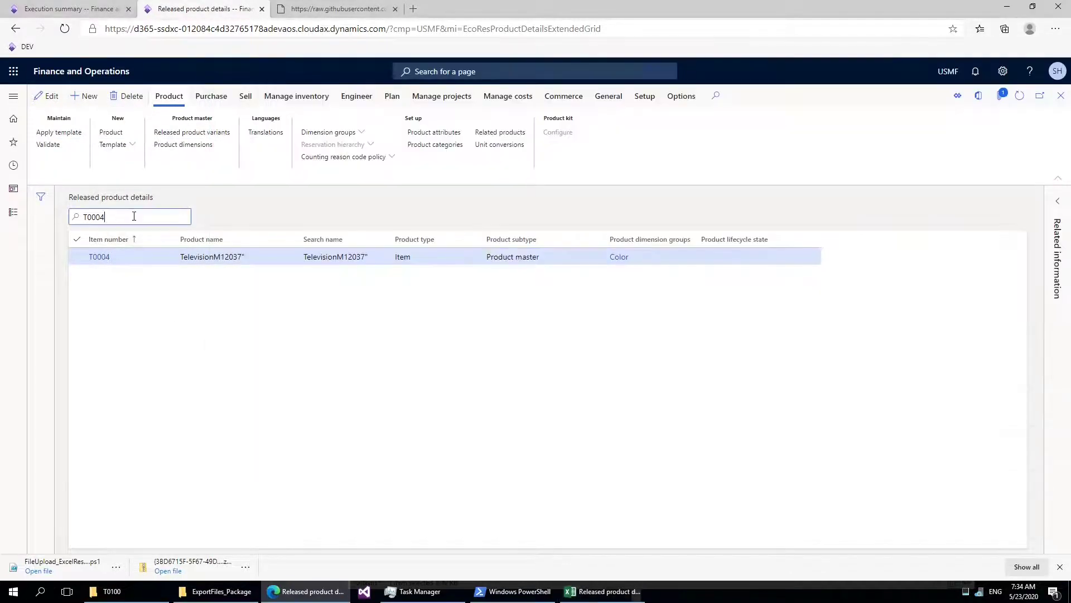
key(ctrl+a)
text(T0100)
key(Return)
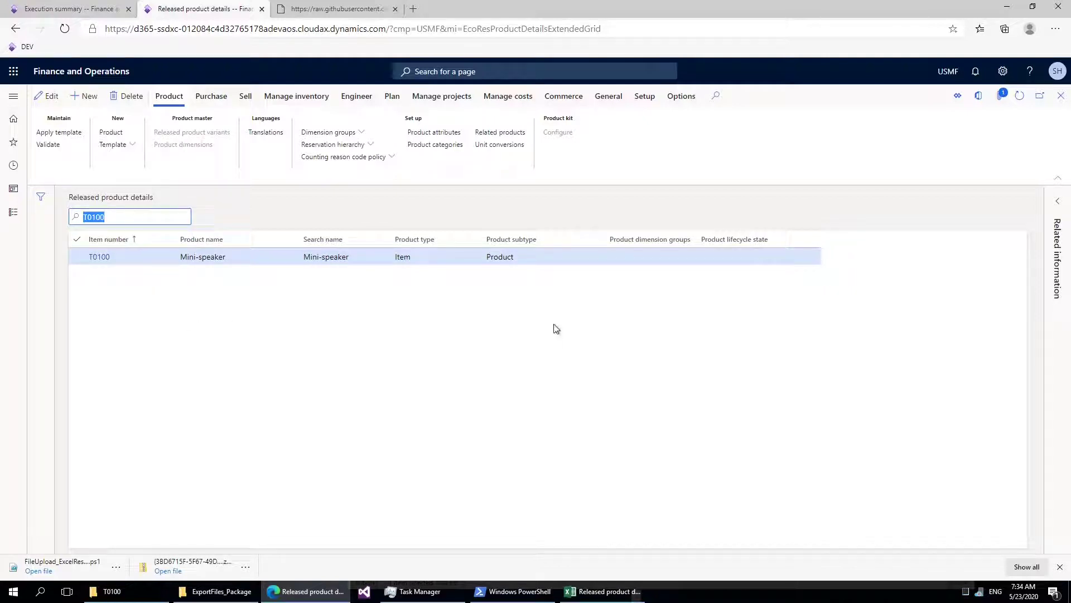
click(1004, 93)
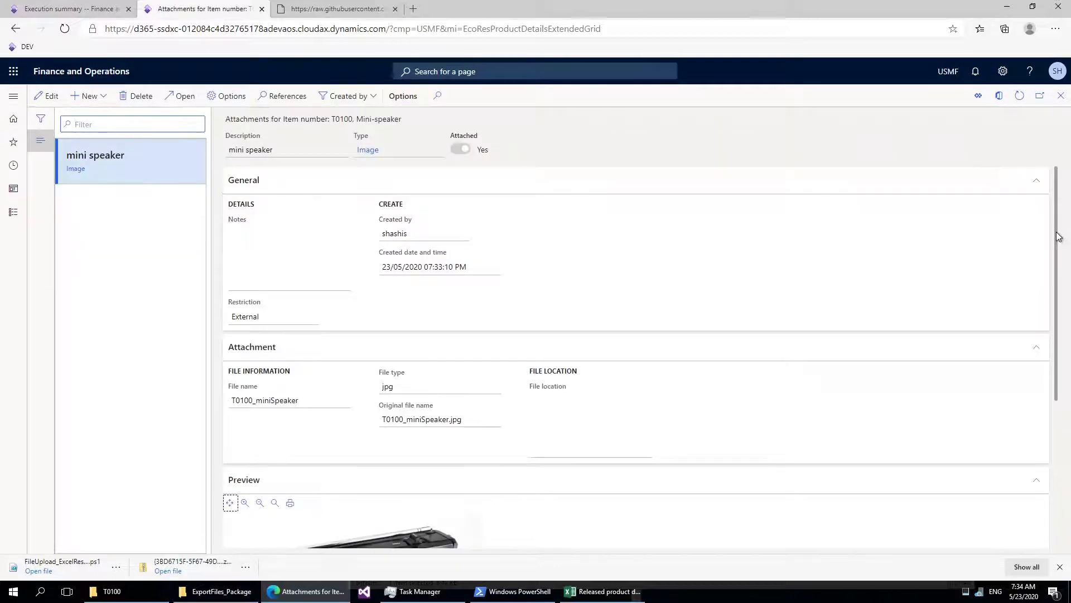
drag(1058, 237, 1042, 384)
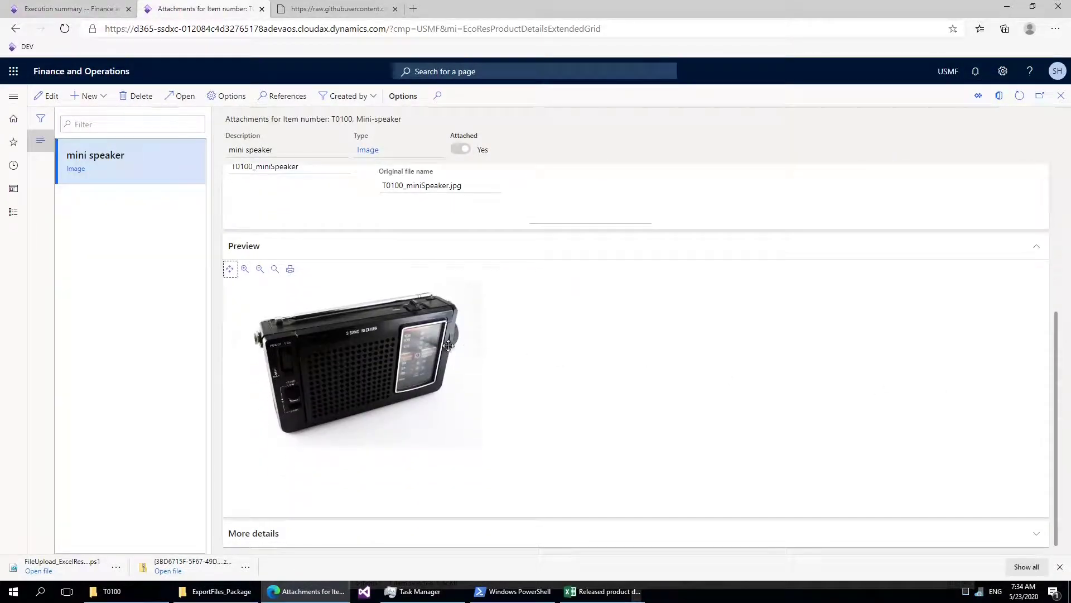
click(1060, 95)
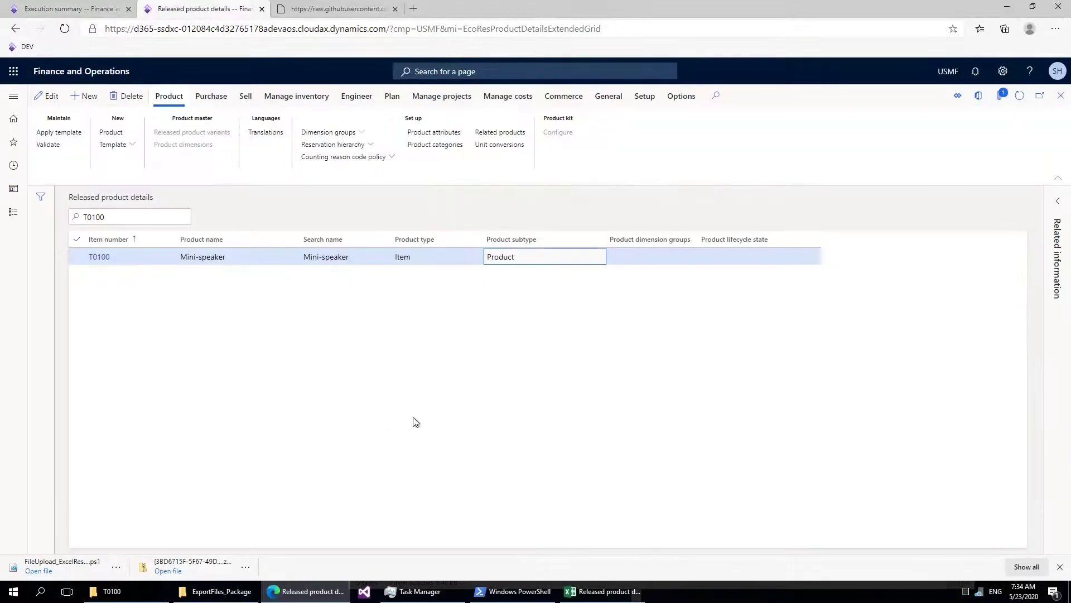
click(519, 592)
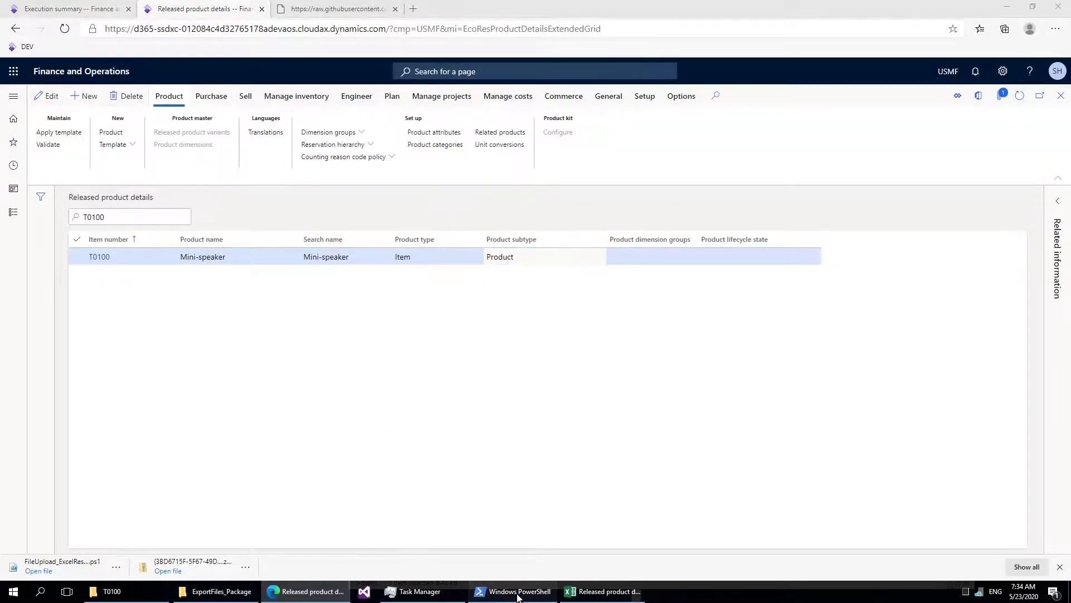
click(518, 595)
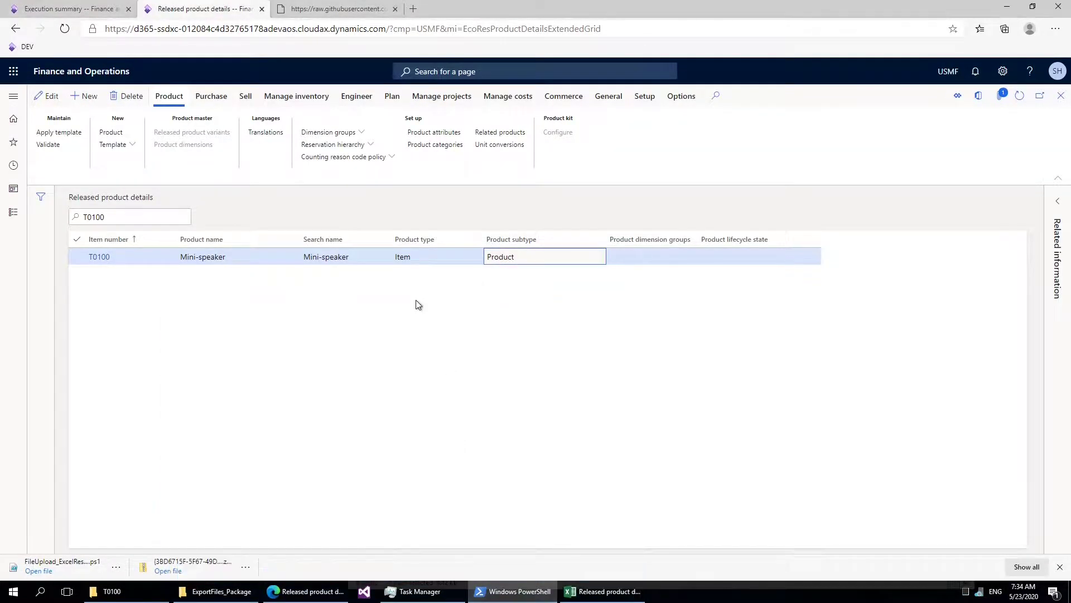